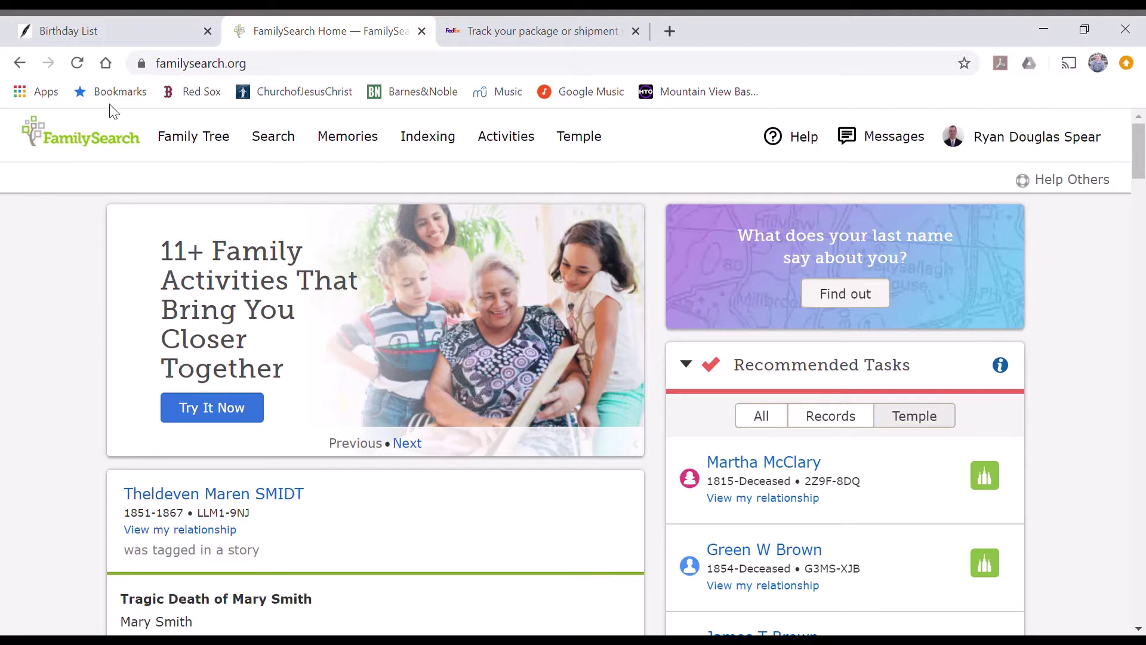
- Go to the Web Indexing page and open the Locust Grove Ward group
click(429, 146)
click(432, 219)
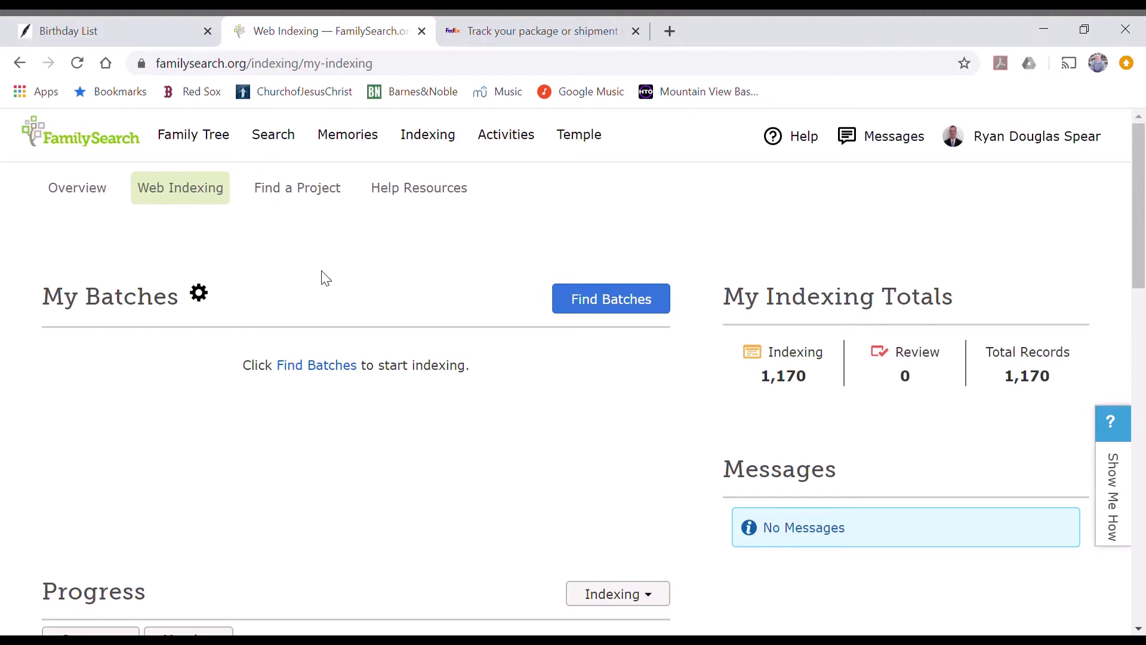
scroll(388, 295, down, 5)
scroll(388, 296, down, 7)
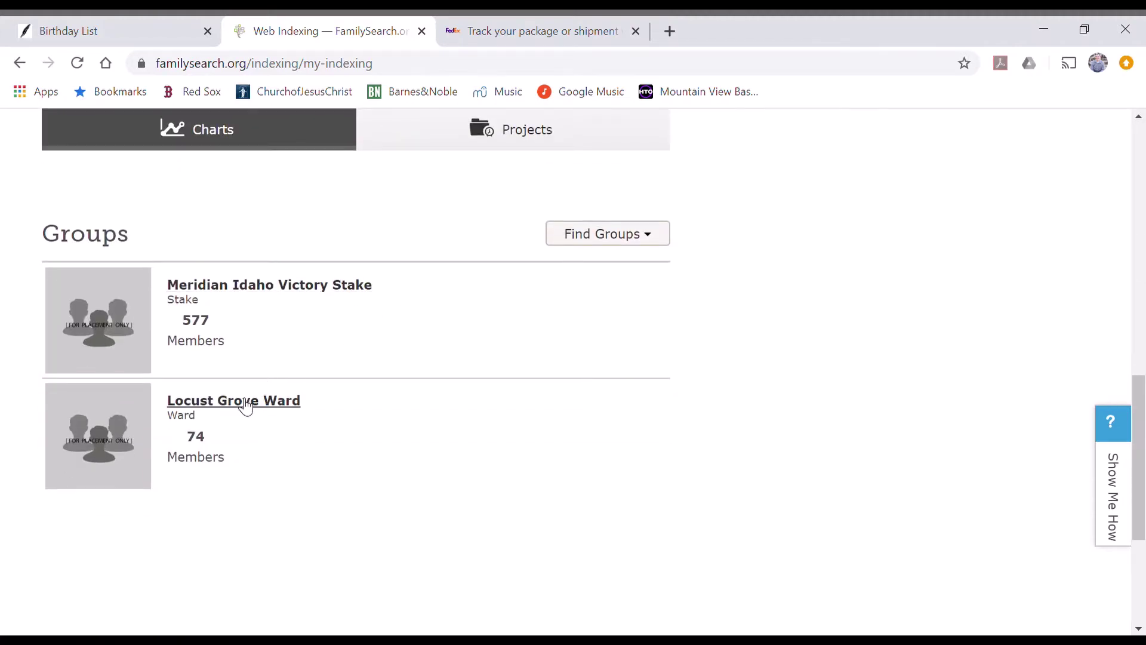
click(247, 407)
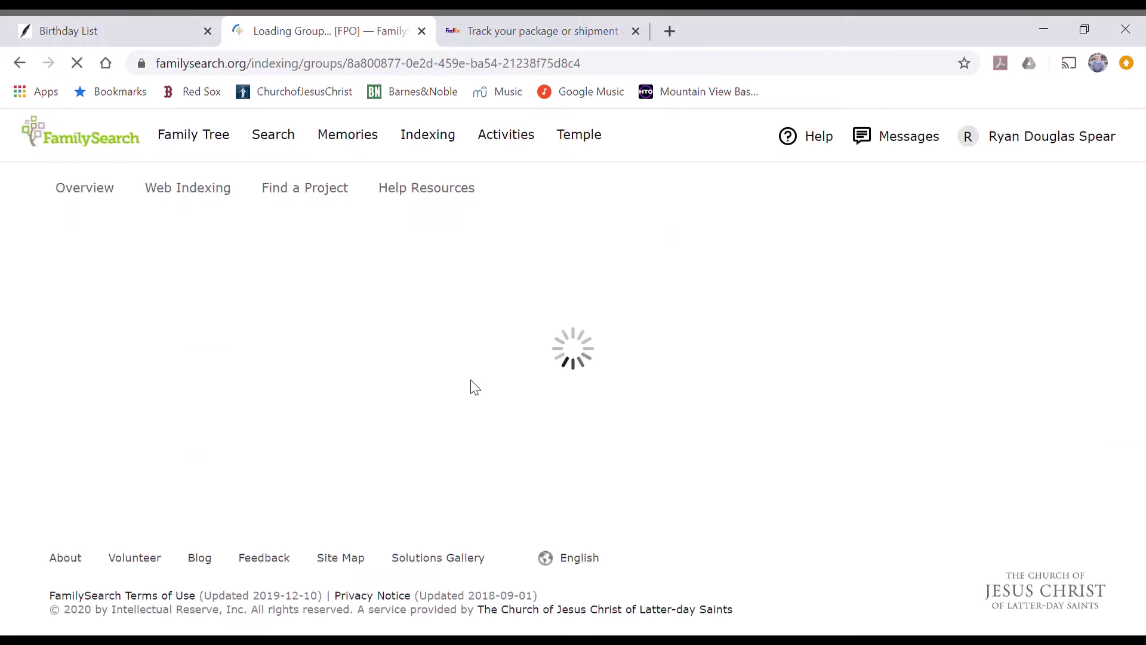
- Start indexing a batch from the adopted project US, South Carolina—County Marriage Licenses, 1911–1951, and accept the project instructions notice
scroll(511, 342, down, 6)
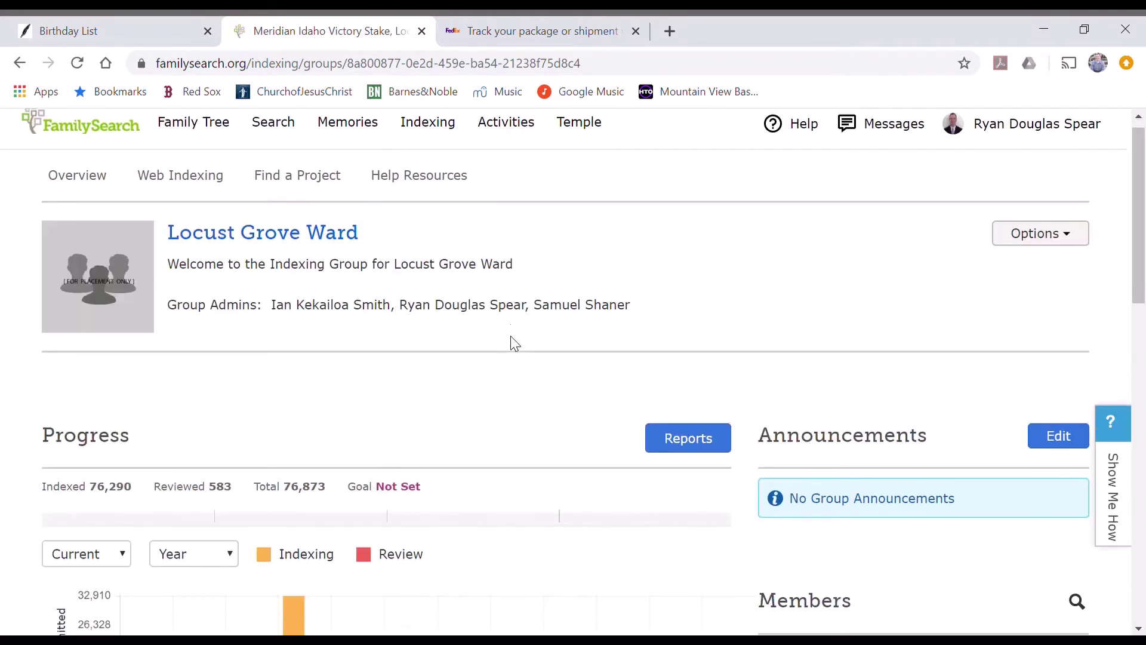
scroll(515, 345, down, 3)
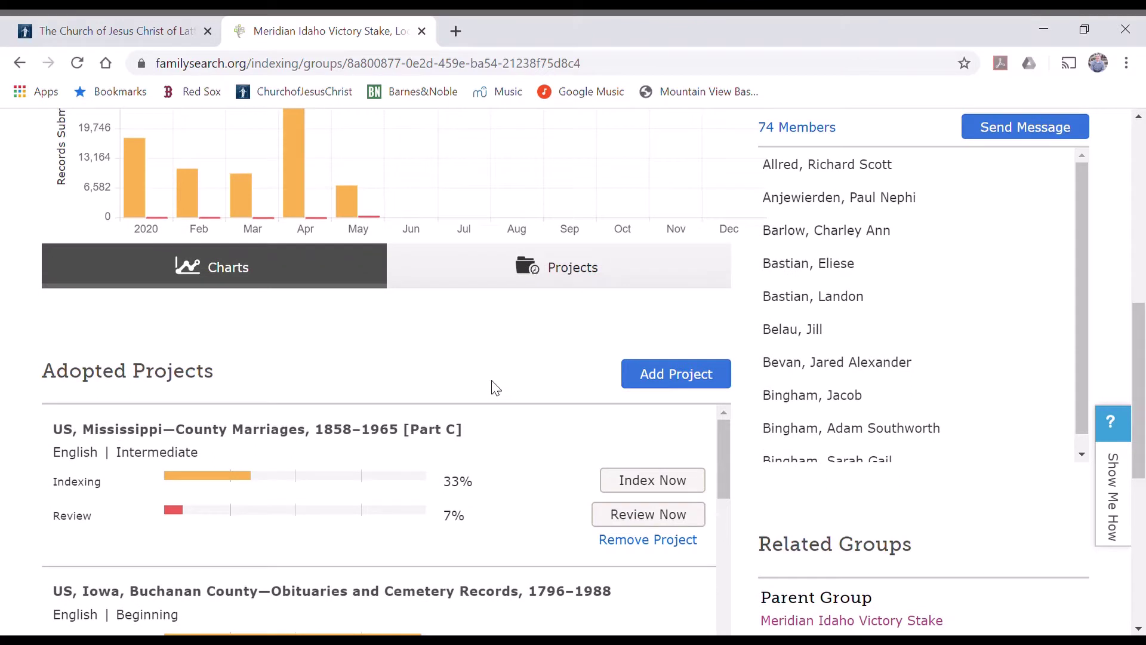
scroll(464, 435, down, 2)
scroll(464, 434, down, 6)
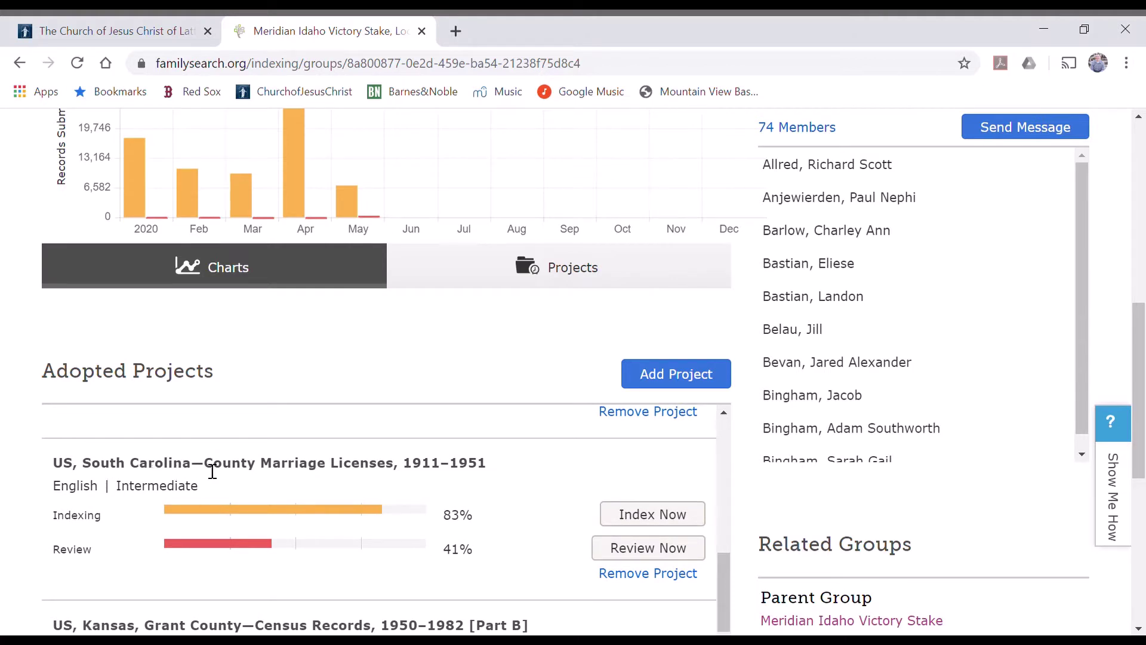
click(641, 520)
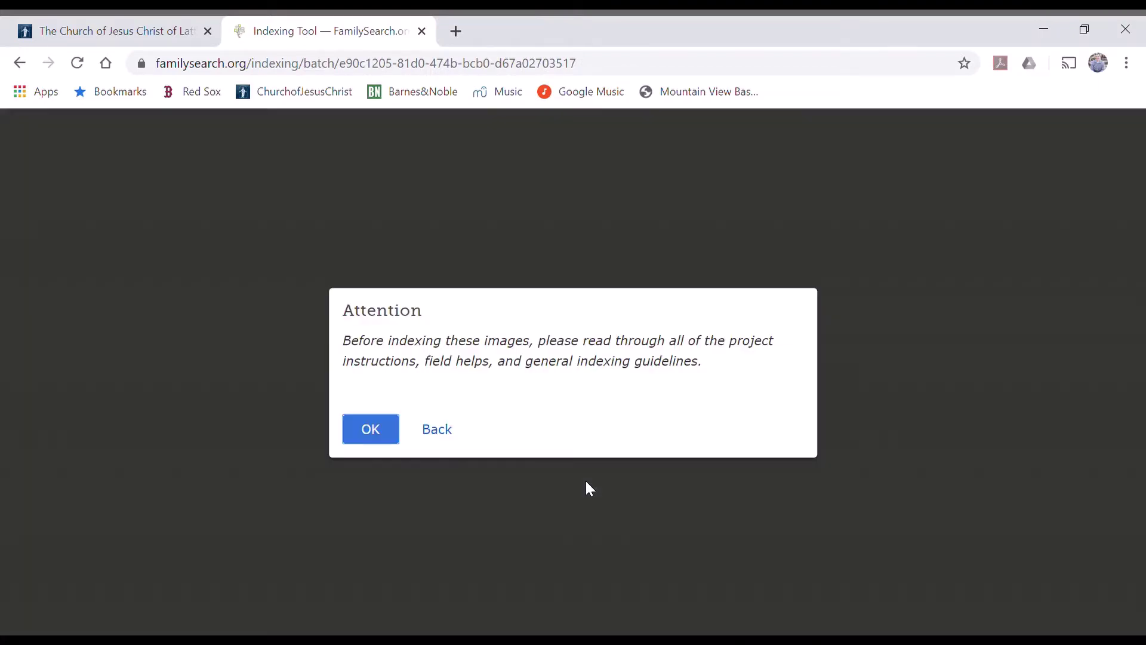
click(370, 431)
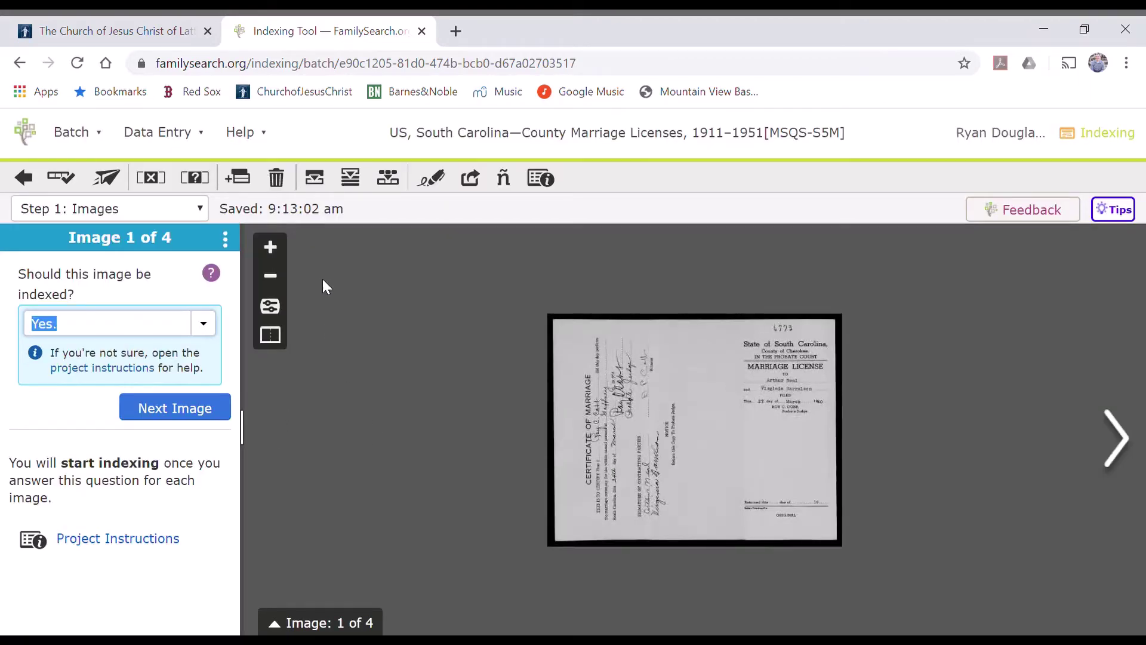
- Review all four batch images, keep the answer Yes for indexing each one, and proceed to the entries step
click(284, 251)
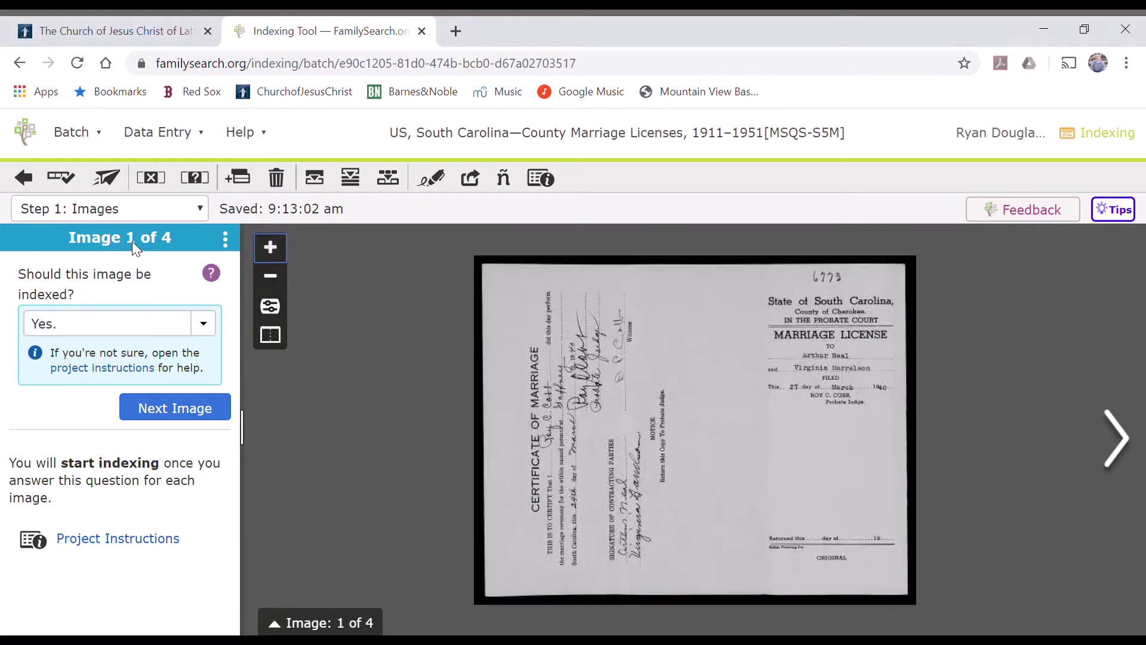
click(271, 247)
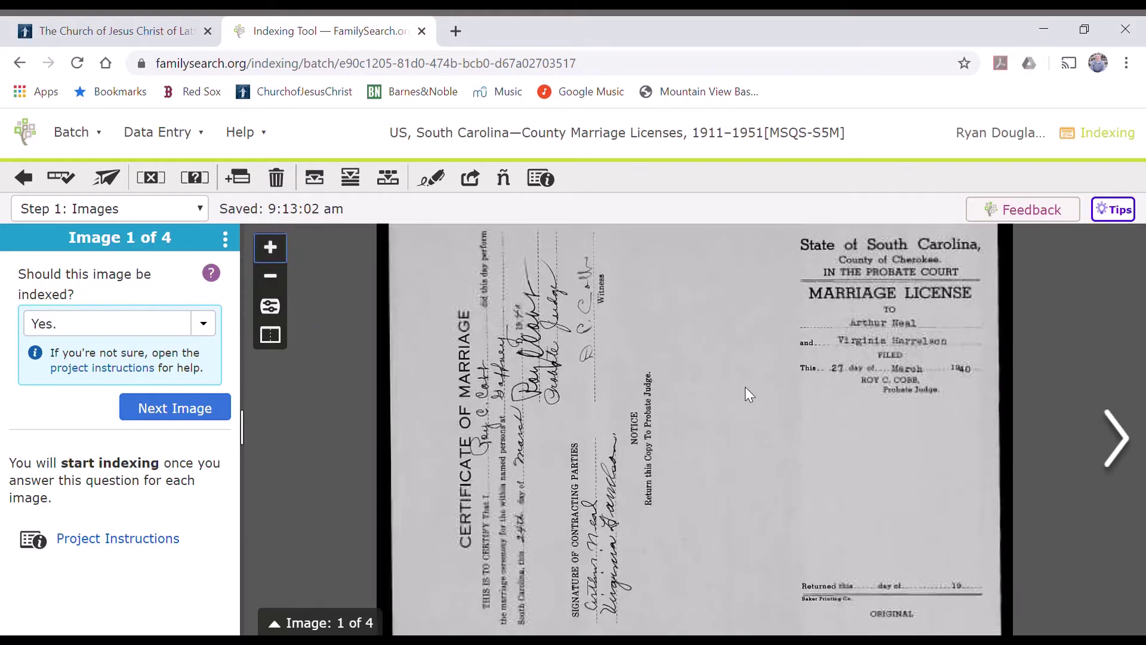
drag(746, 387, 650, 437)
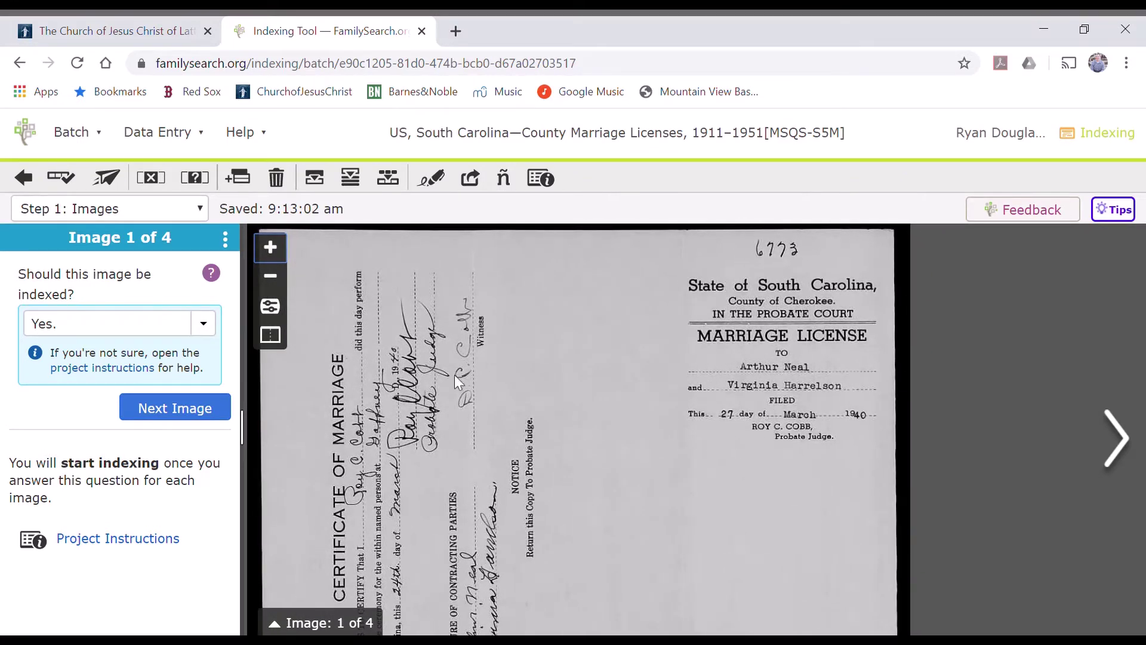
click(202, 412)
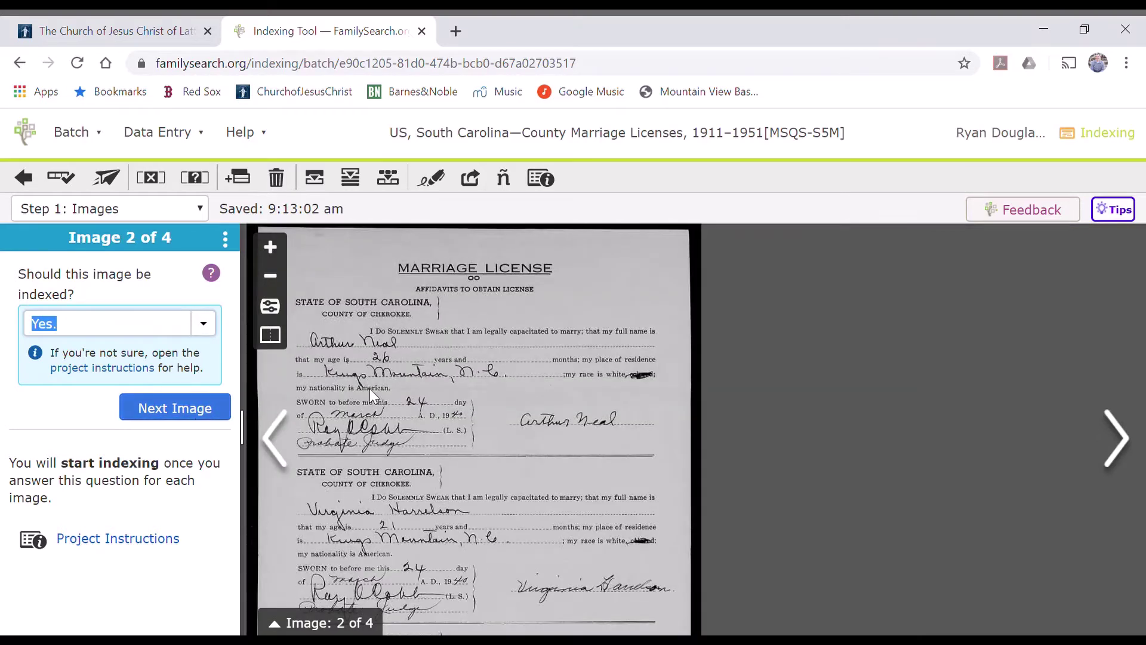
drag(370, 389, 483, 375)
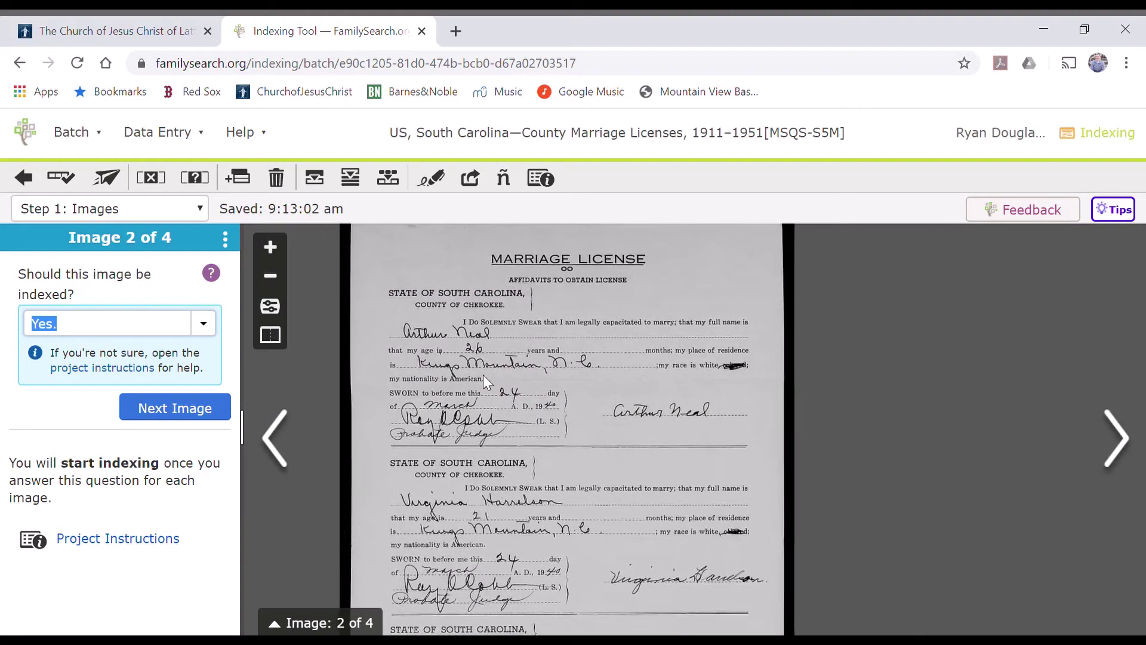
click(197, 412)
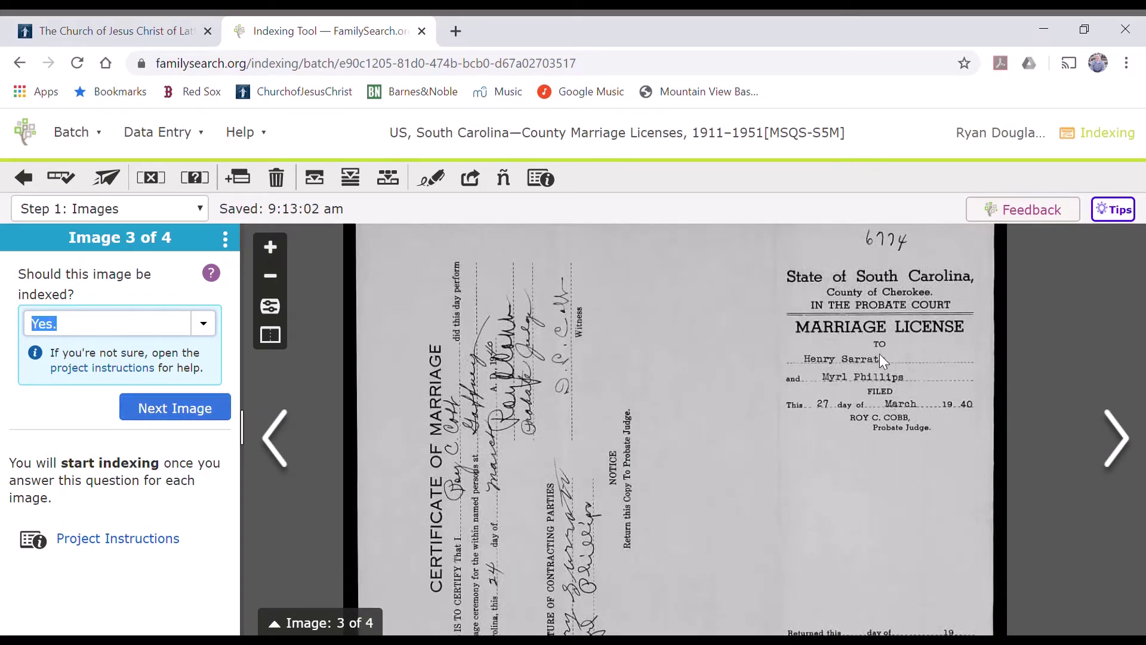
click(169, 408)
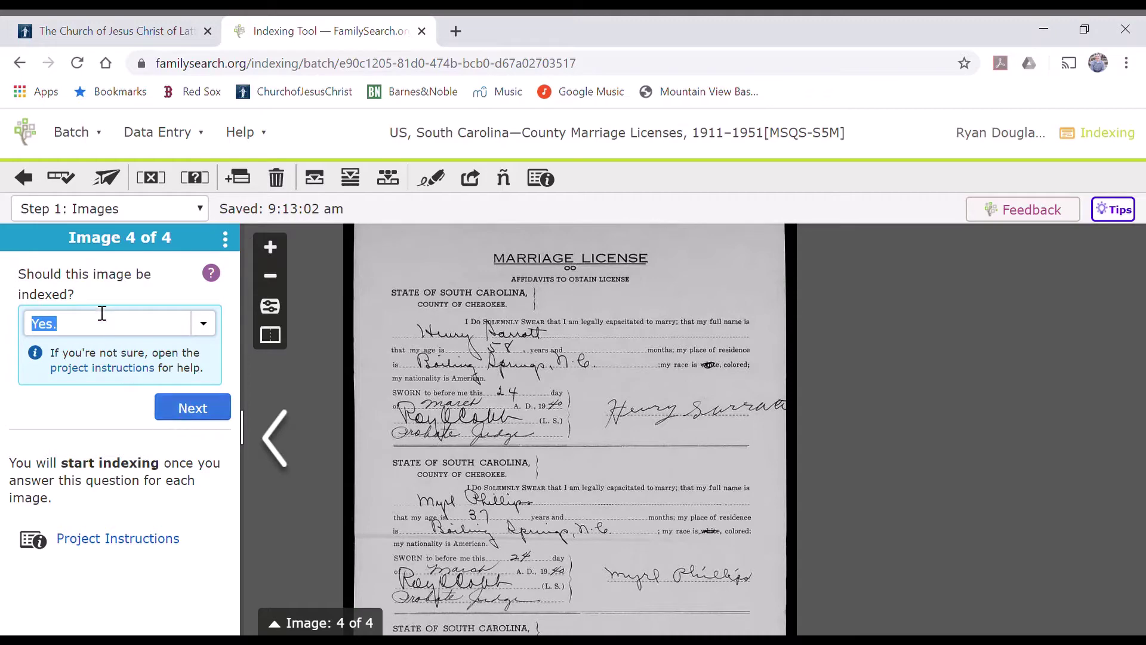
click(206, 416)
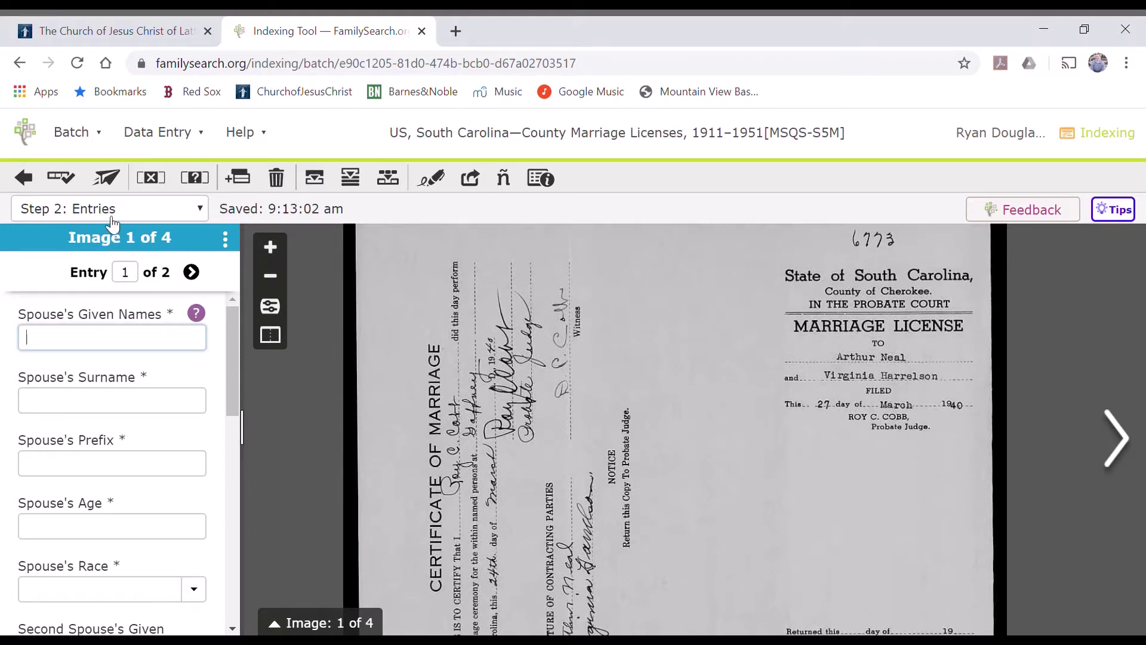
- Enter the first spouse's given name and surname in entry 1, as written on the marriage license in image 1
drag(660, 396, 572, 418)
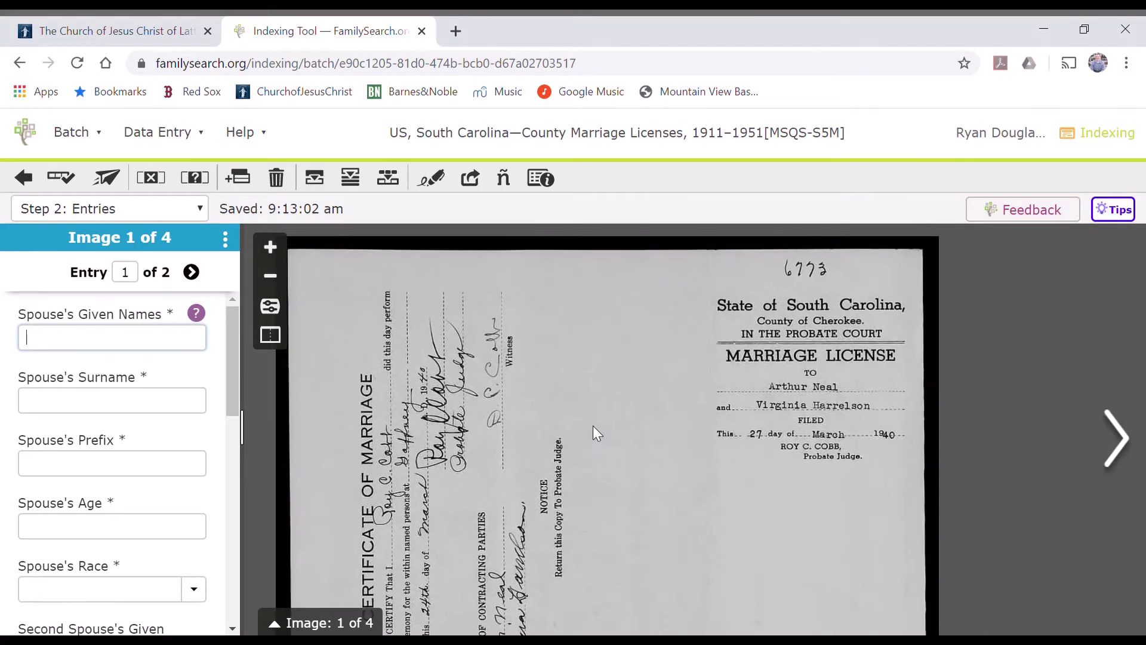
scroll(806, 402, up, 2)
scroll(808, 403, up, 1)
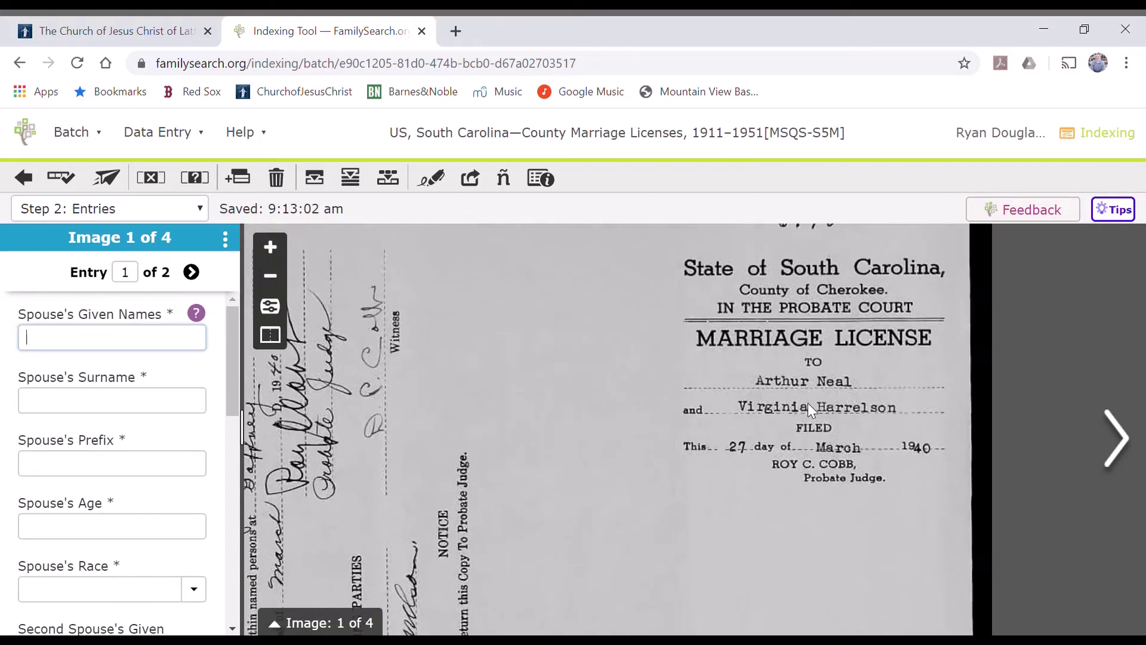
scroll(794, 406, up, 1)
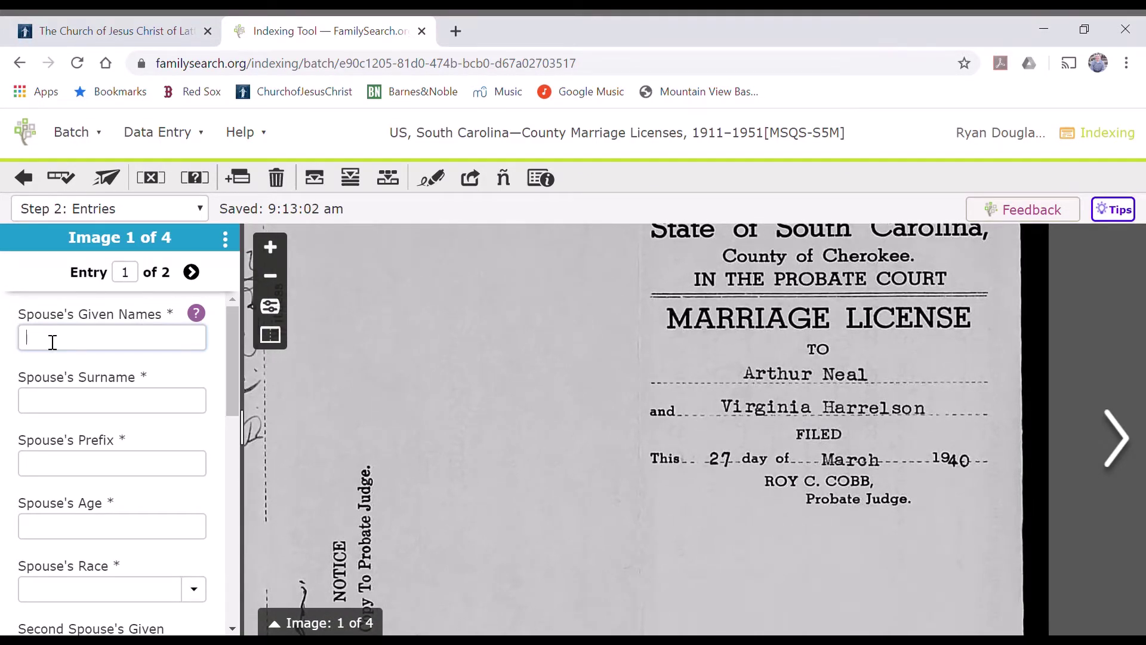
text(Arthur)
key(Tab)
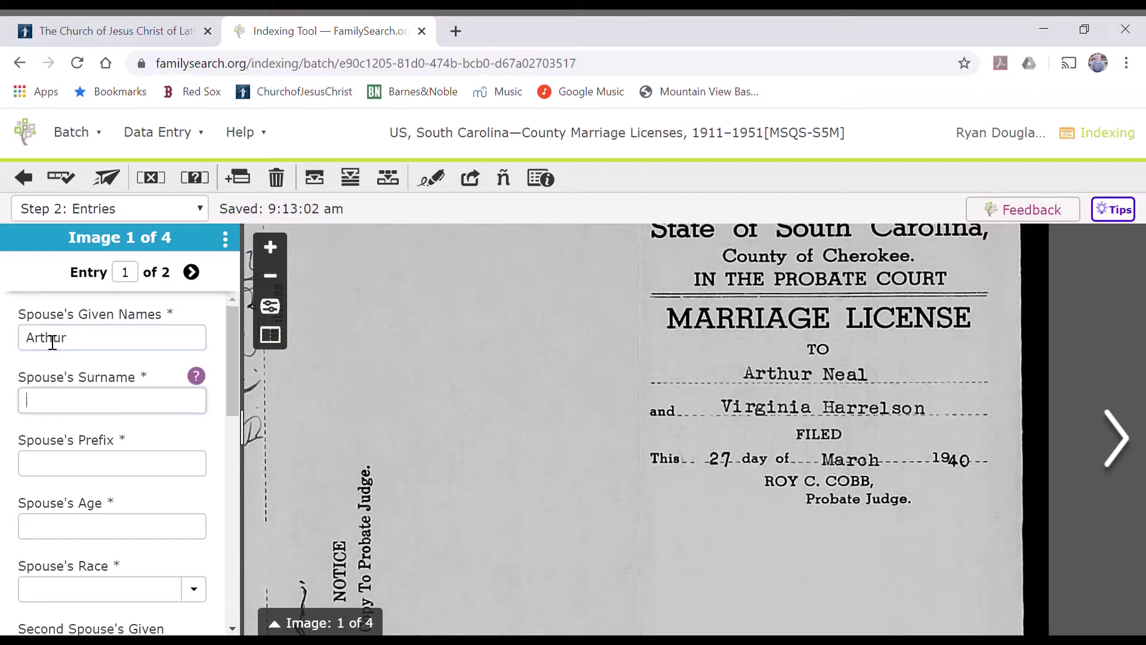
text(Near)
key(Tab)
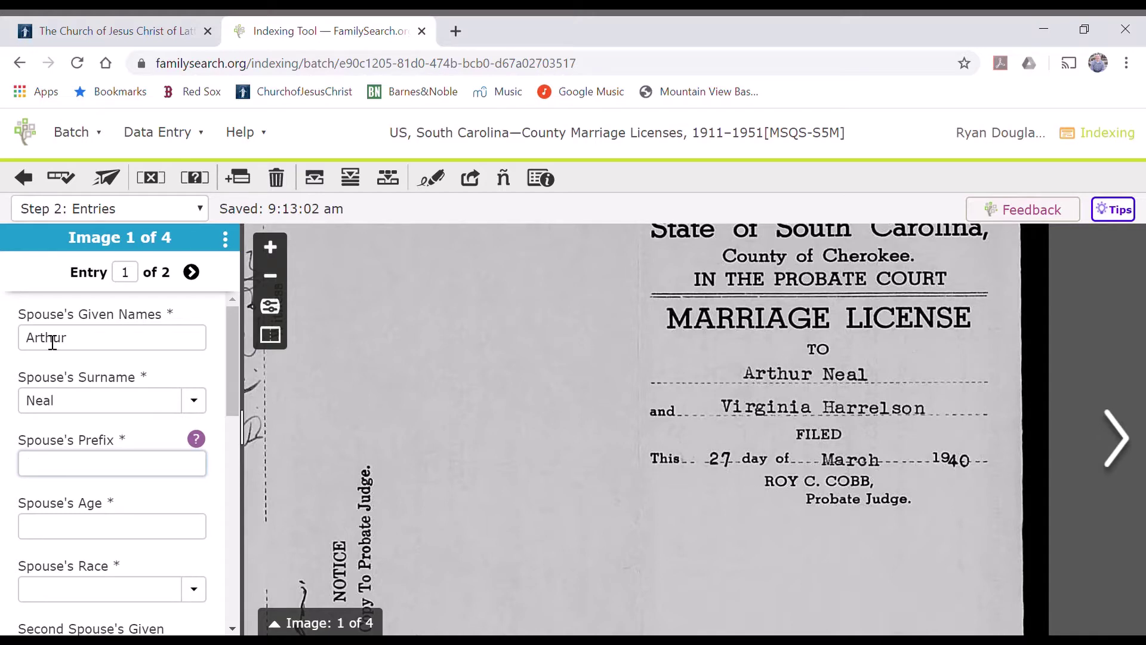
- Check image 1 for the first spouse's remaining details and mark the prefix, age and race as blank
key(ctrl+b)
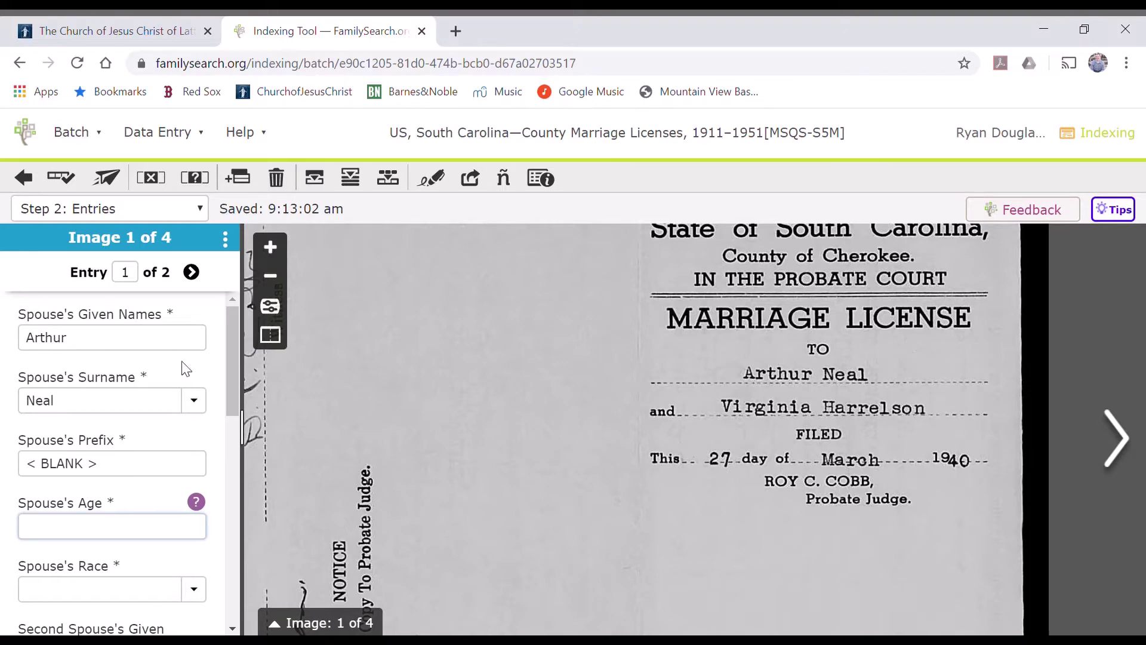
drag(499, 383, 802, 388)
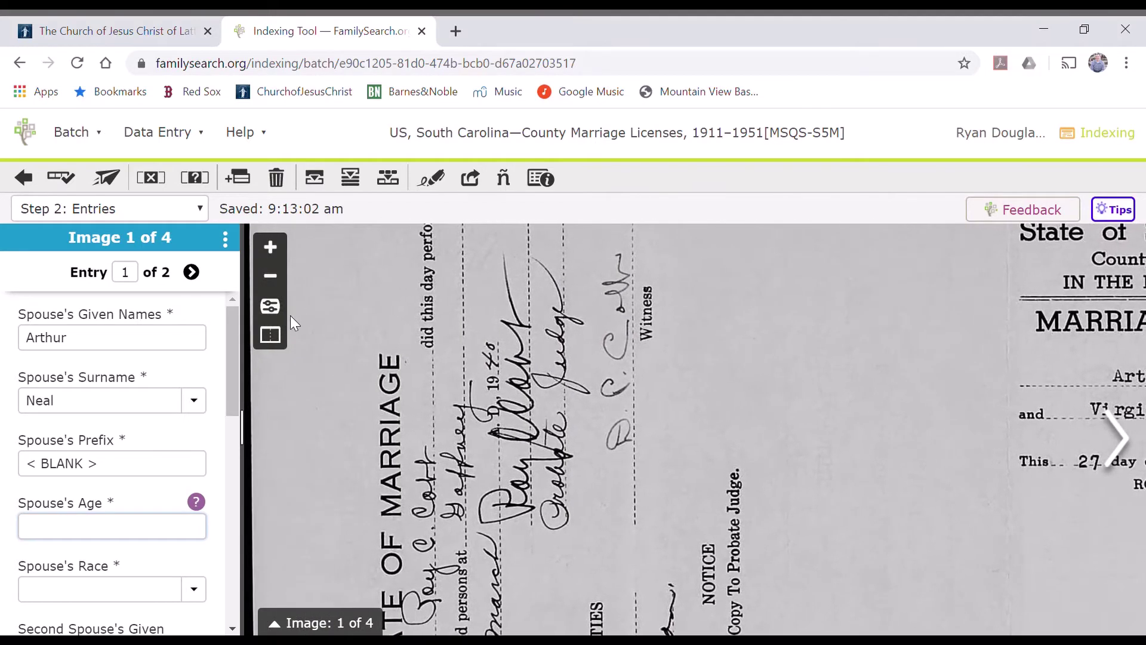
drag(594, 508, 606, 311)
mouse_move(569, 604)
mouse_down()
mouse_move(538, 437)
mouse_move(544, 550)
mouse_up()
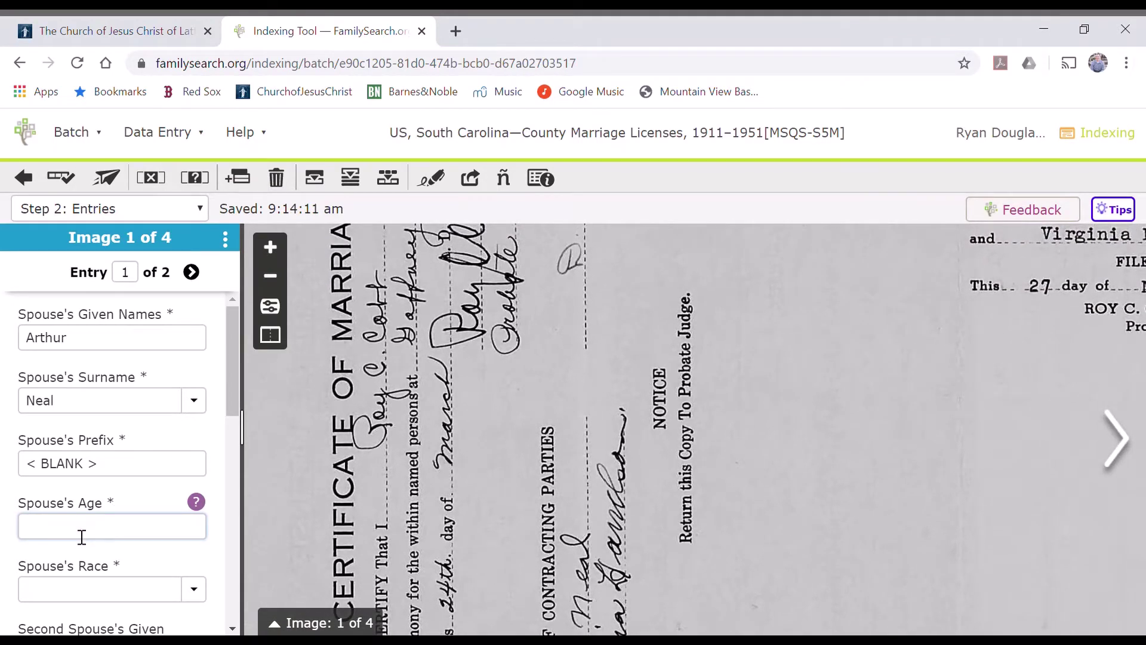
key(ctrl+b)
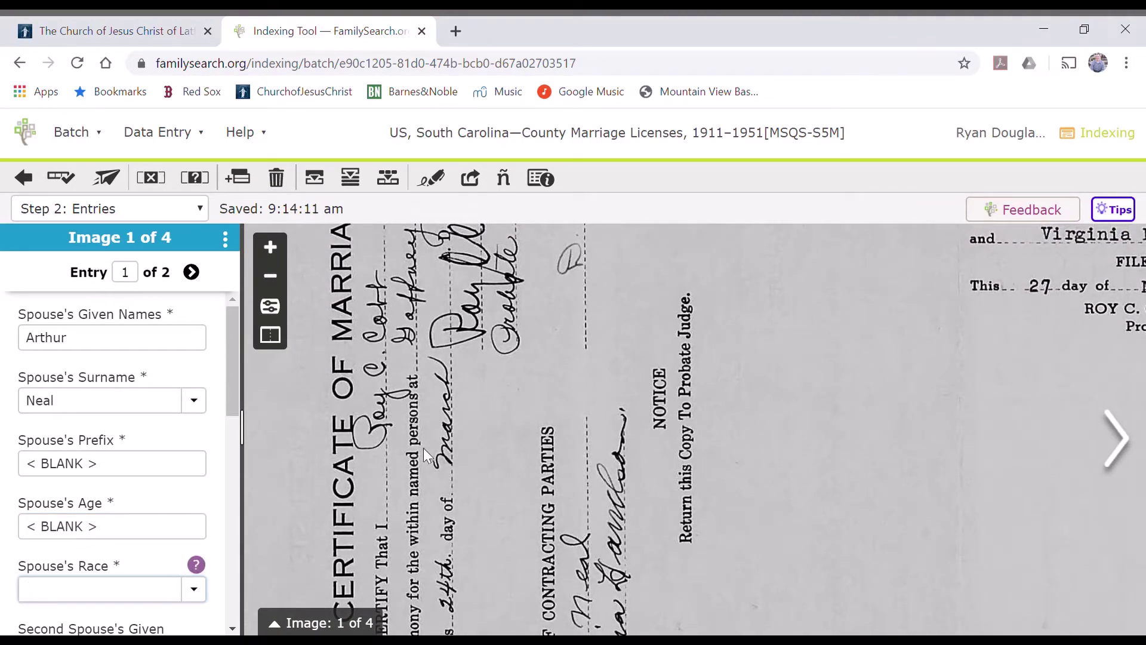
mouse_move(424, 448)
mouse_down()
mouse_move(526, 484)
mouse_move(561, 589)
mouse_move(560, 633)
mouse_move(574, 350)
mouse_move(564, 269)
mouse_up()
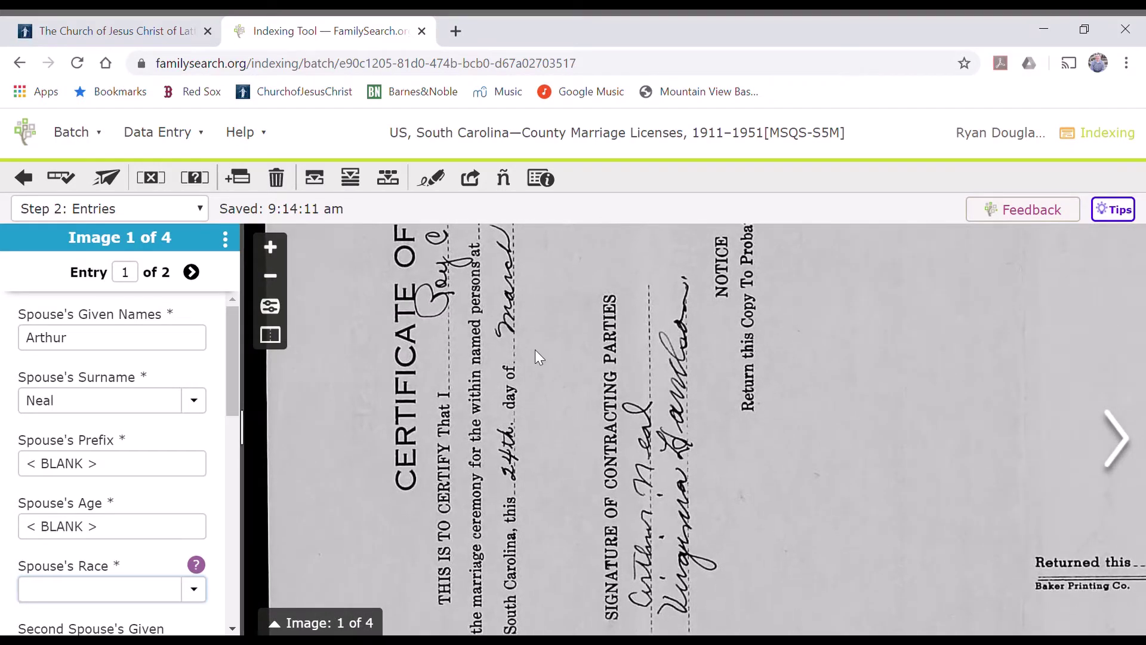
key(ctrl+b)
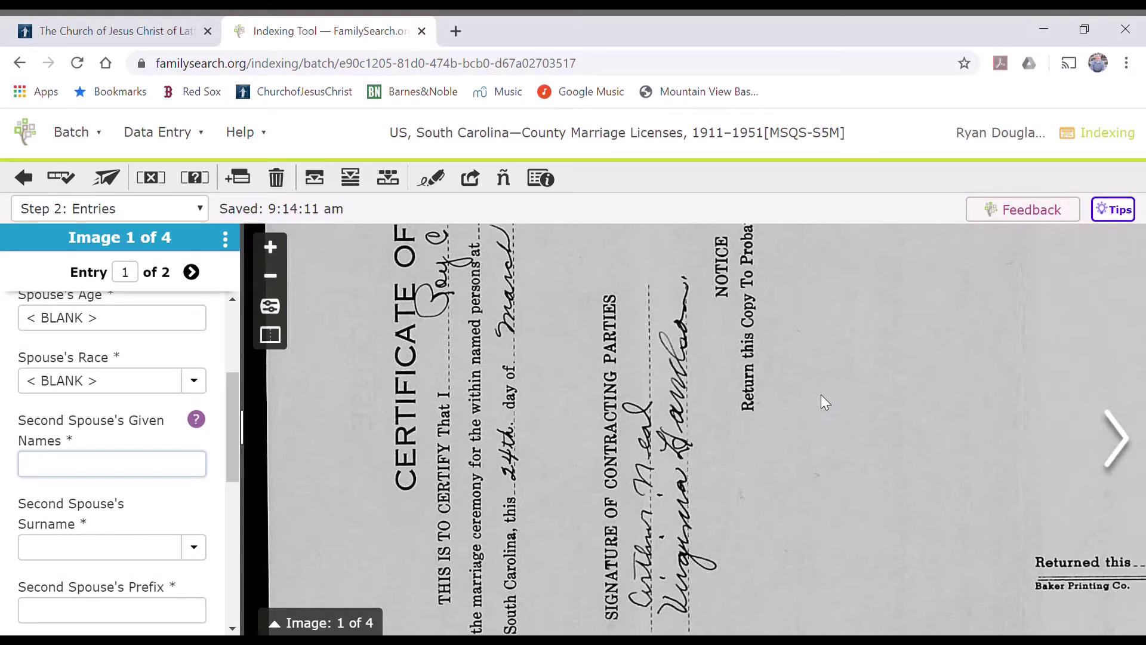
- Enter the second spouse's given name and surname from the marriage license in image 1
drag(822, 395, 361, 601)
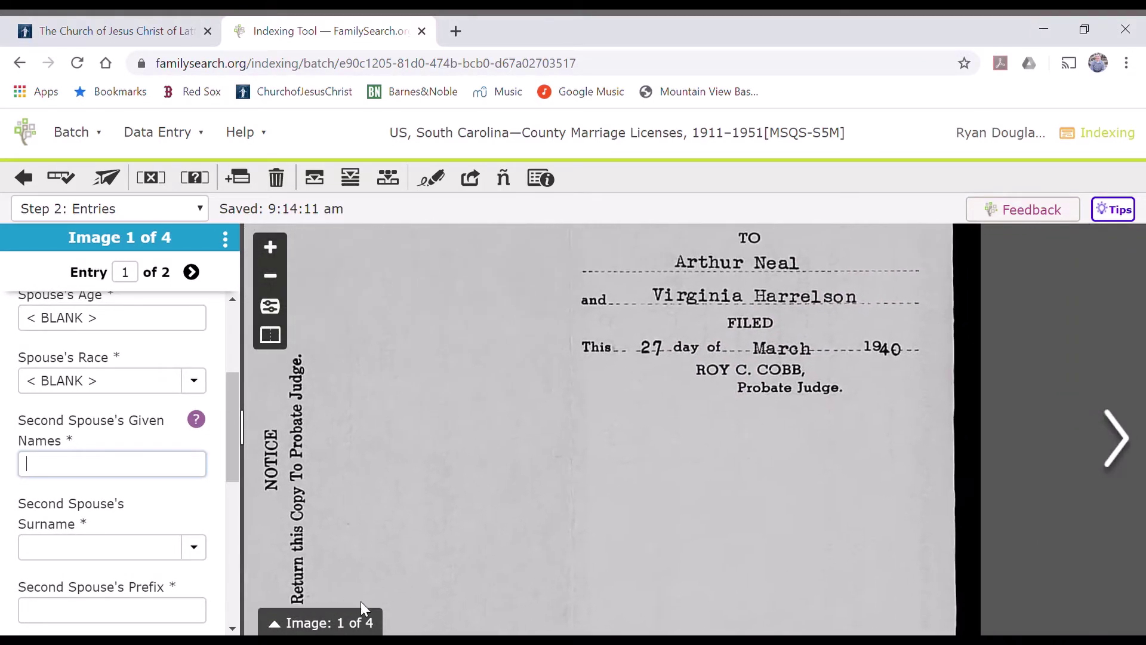
text(Vir)
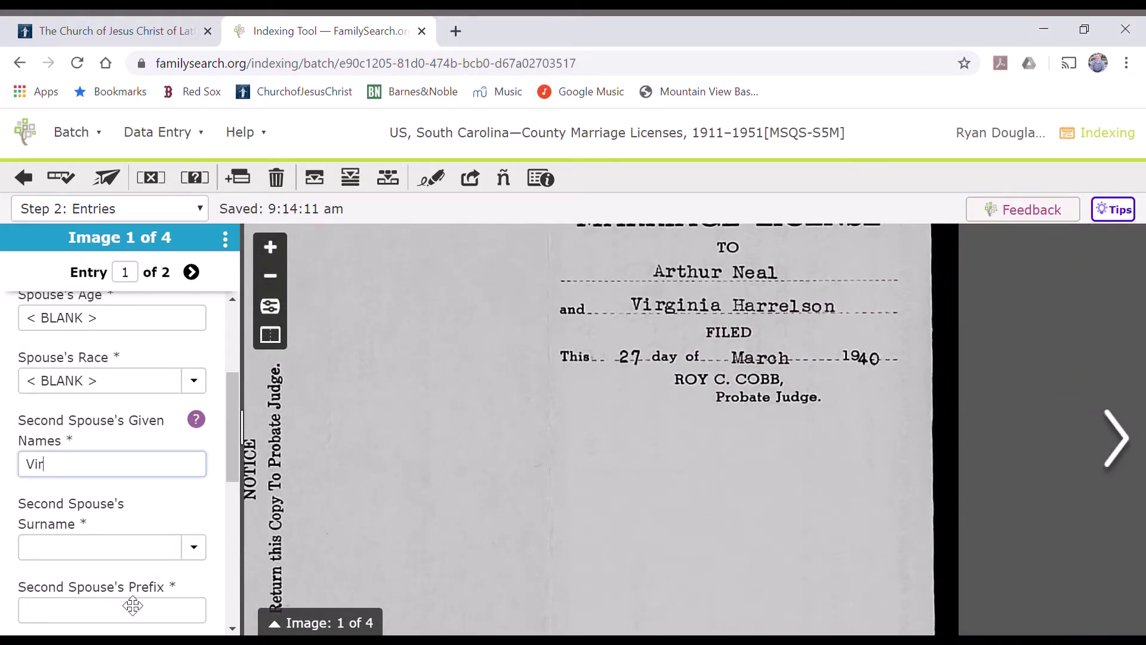
text(igian)
key(Tab)
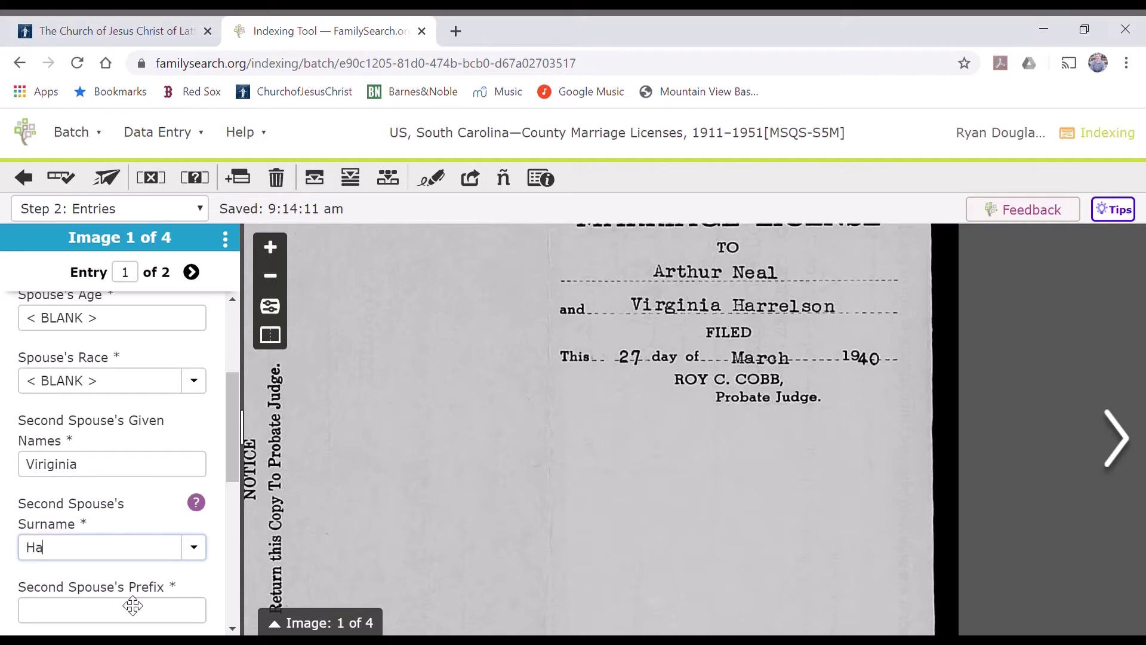
text(Harrelson)
key(Tab)
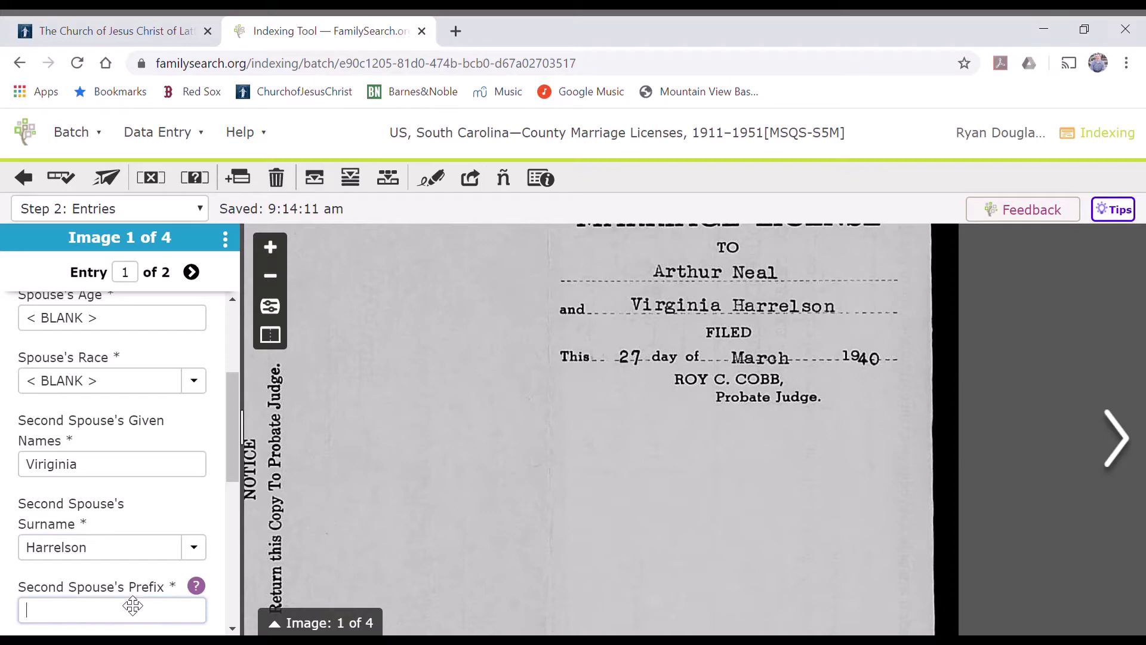
- Mark the second spouse's prefix, age and race as blank
key(ctrl+b)
key(Tab)
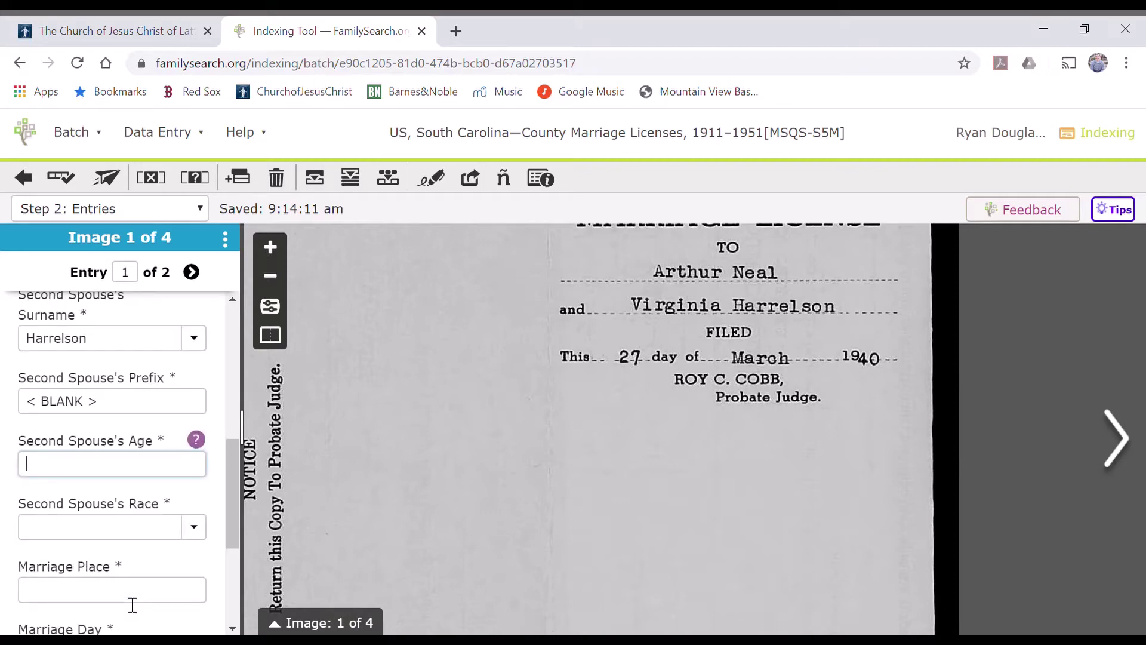
key(ctrl+b)
key(Tab)
key(ctrl+b)
key(Tab)
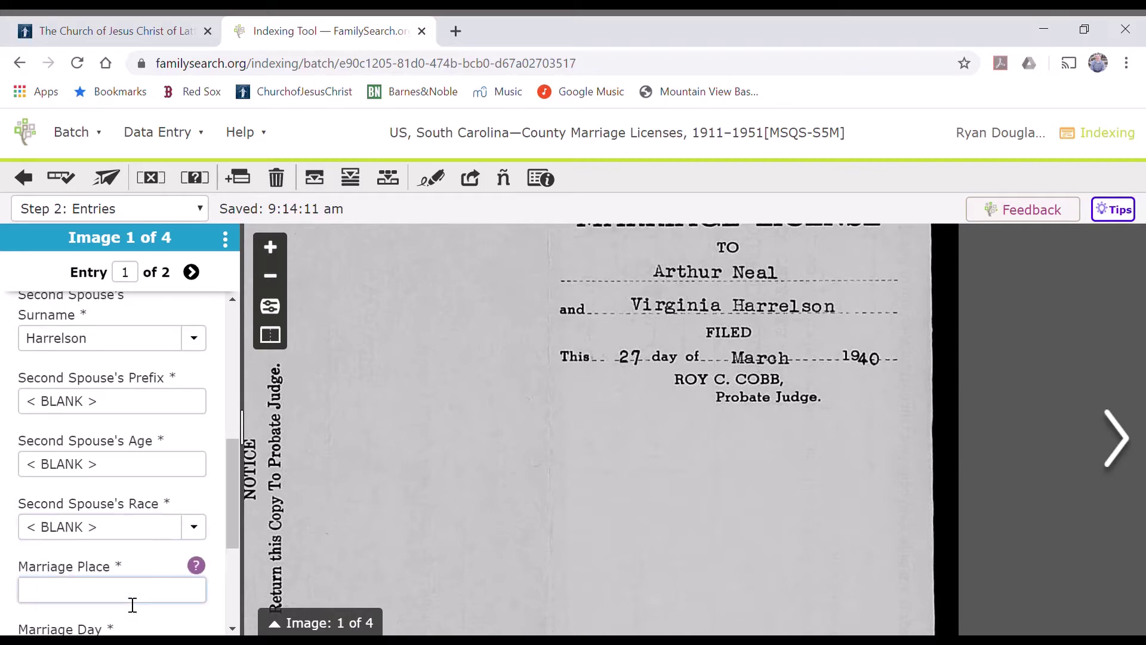
- Rotate image 1 clockwise so the Certificate of Marriage reads upright, and bring its place and date lines into view
scroll(483, 439, down, 3)
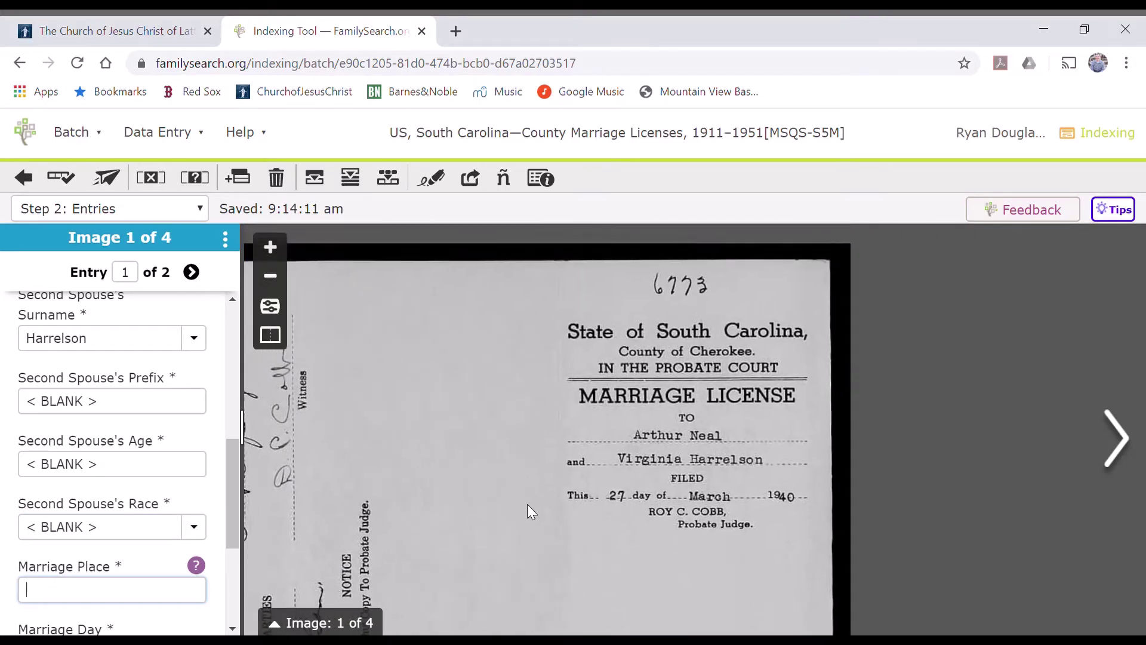
scroll(617, 481, up, 3)
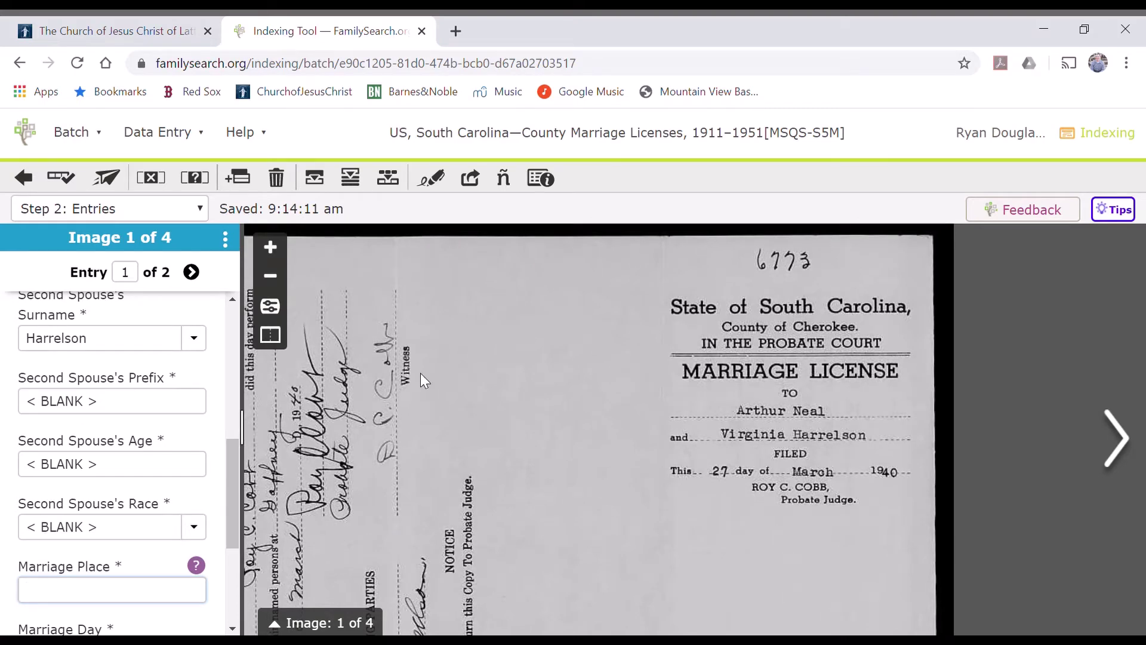
drag(420, 373, 611, 317)
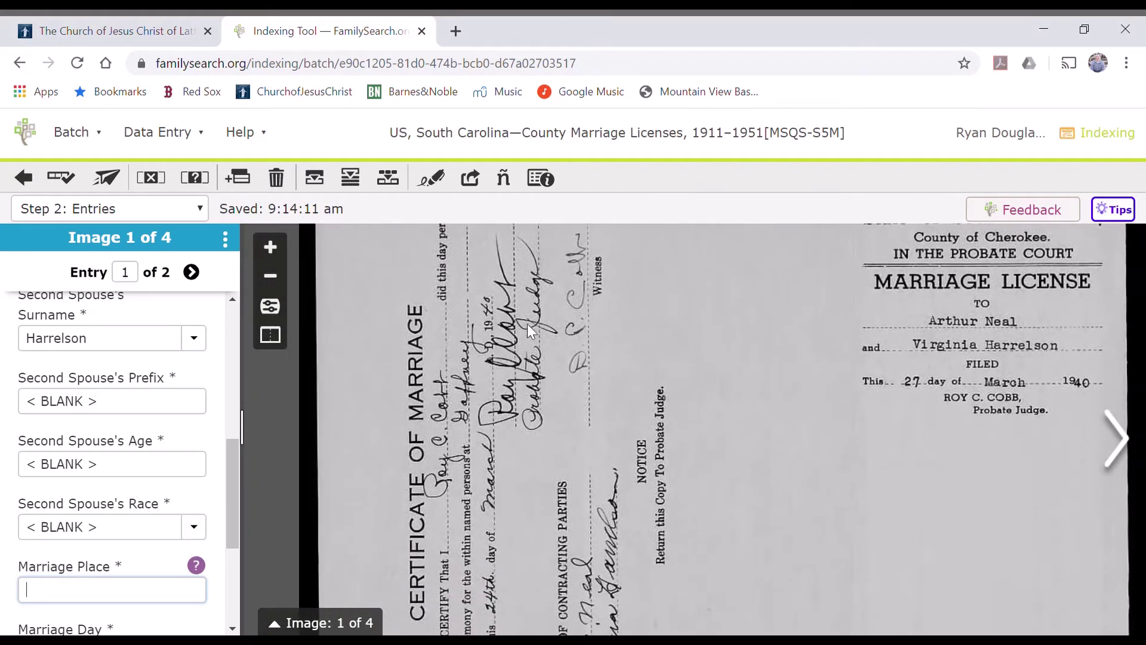
scroll(468, 373, up, 2)
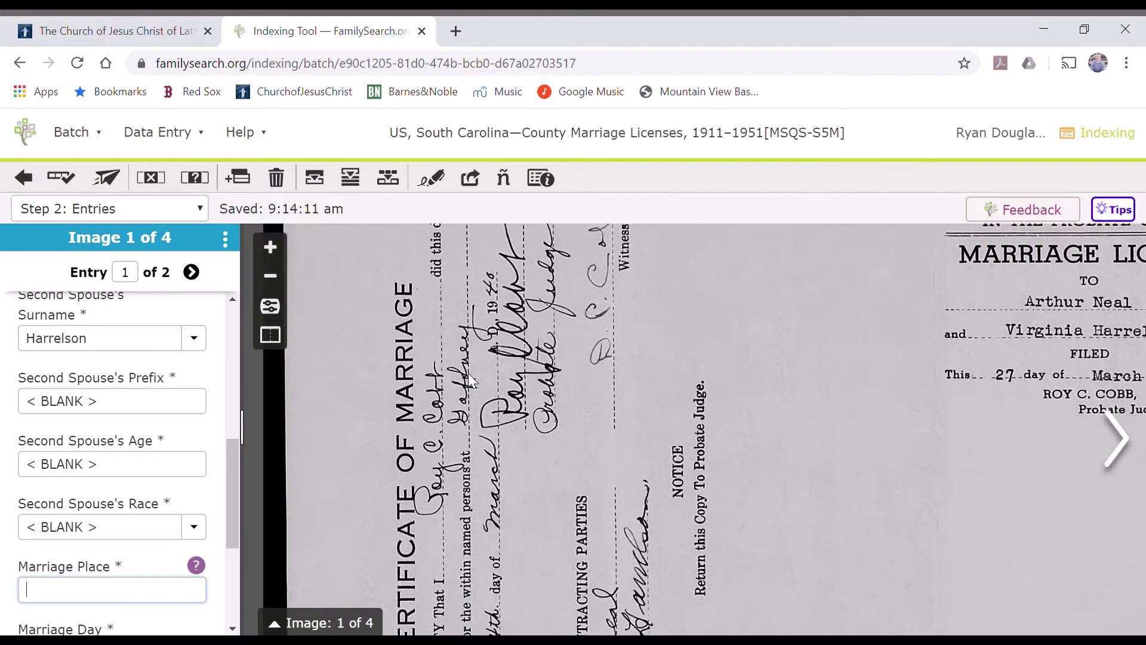
click(285, 309)
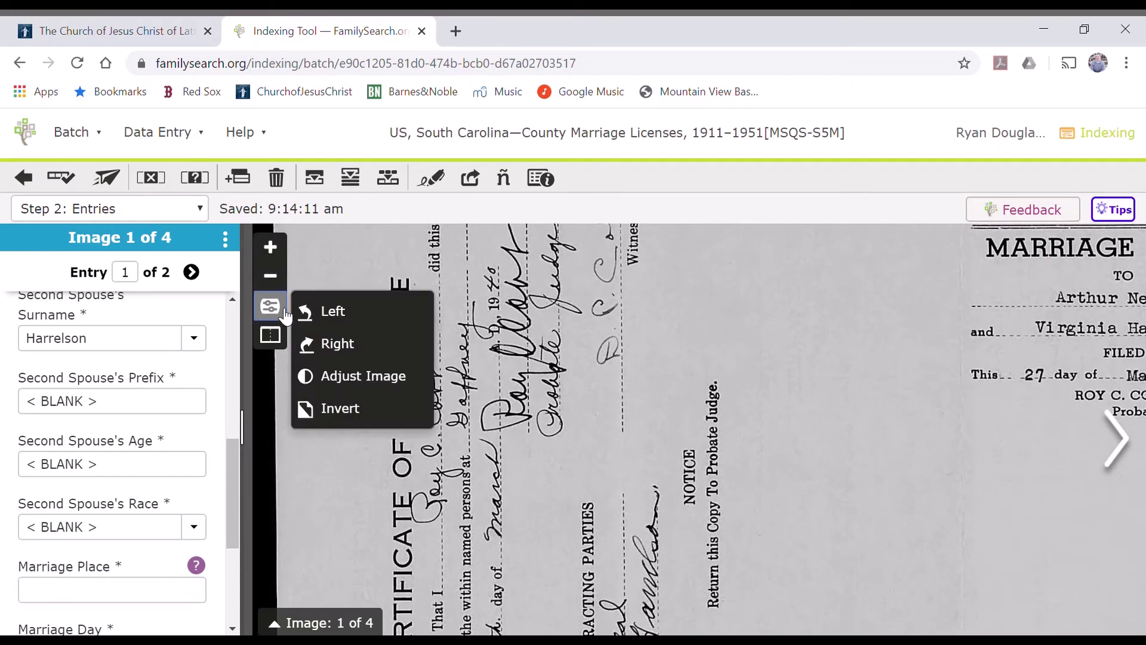
click(360, 350)
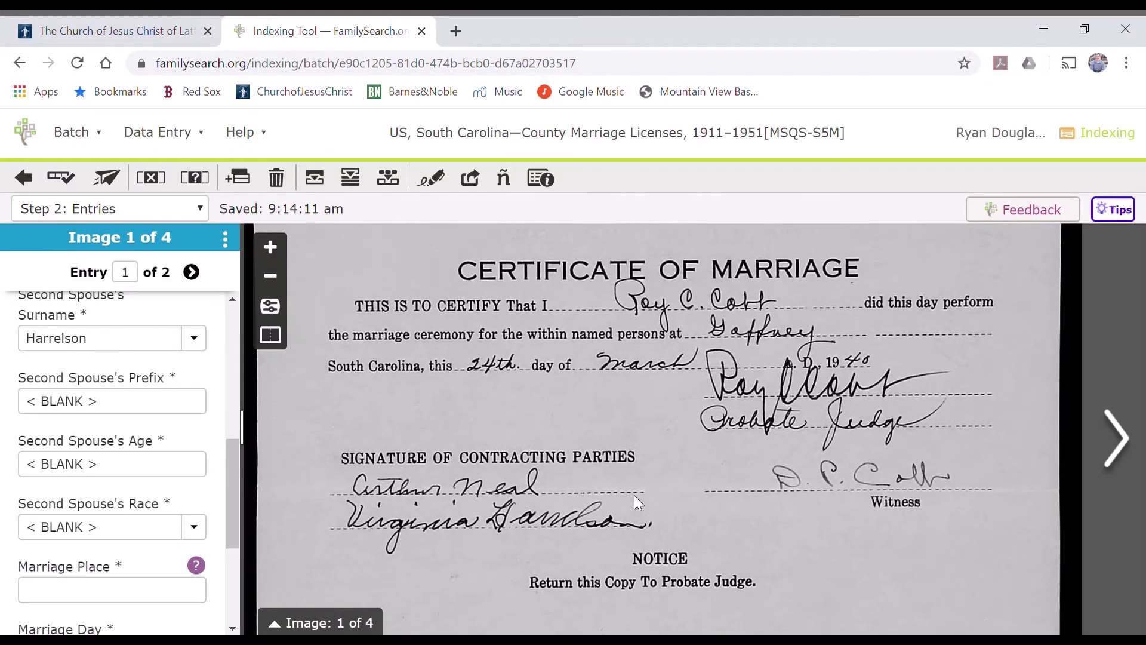
scroll(342, 427, up, 2)
drag(395, 437, 454, 452)
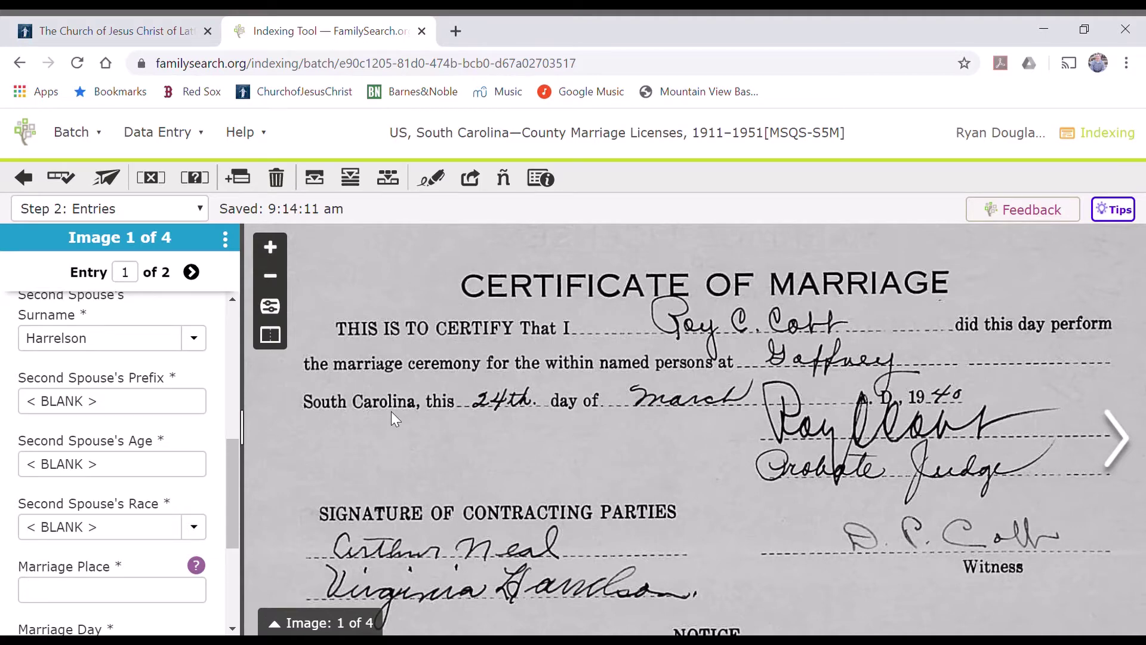
- Enter "Gaffney, Cherokee, South Carolina" as the marriage place in entry 1 of image 1
click(112, 598)
text(Gaffney, Chero)
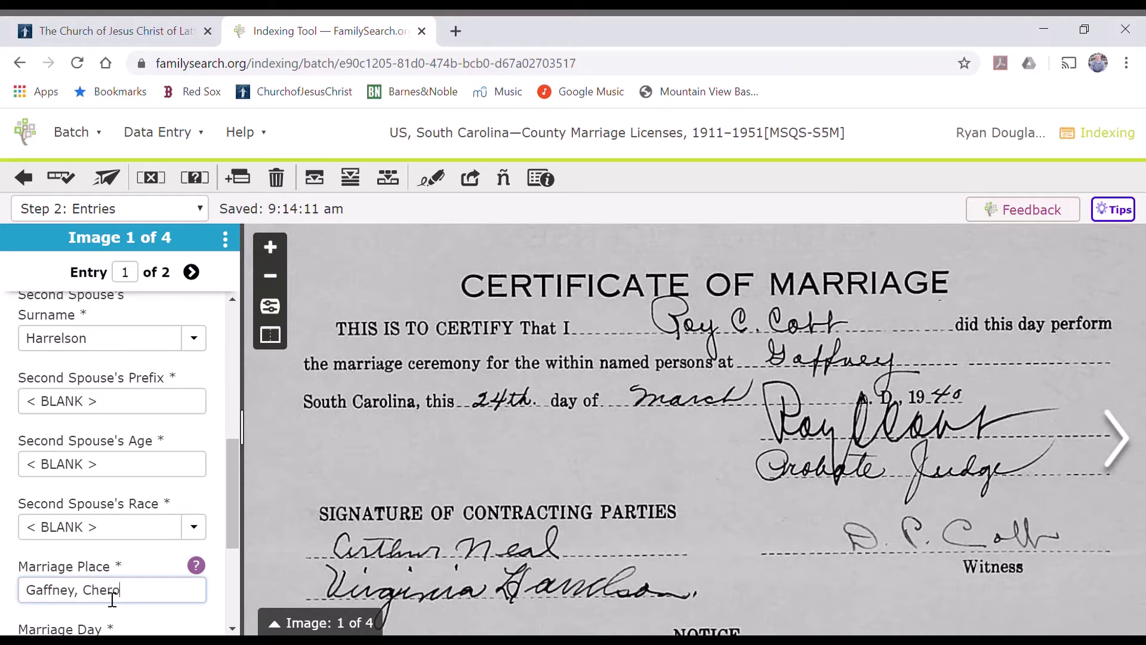
text(kee, South Carolina)
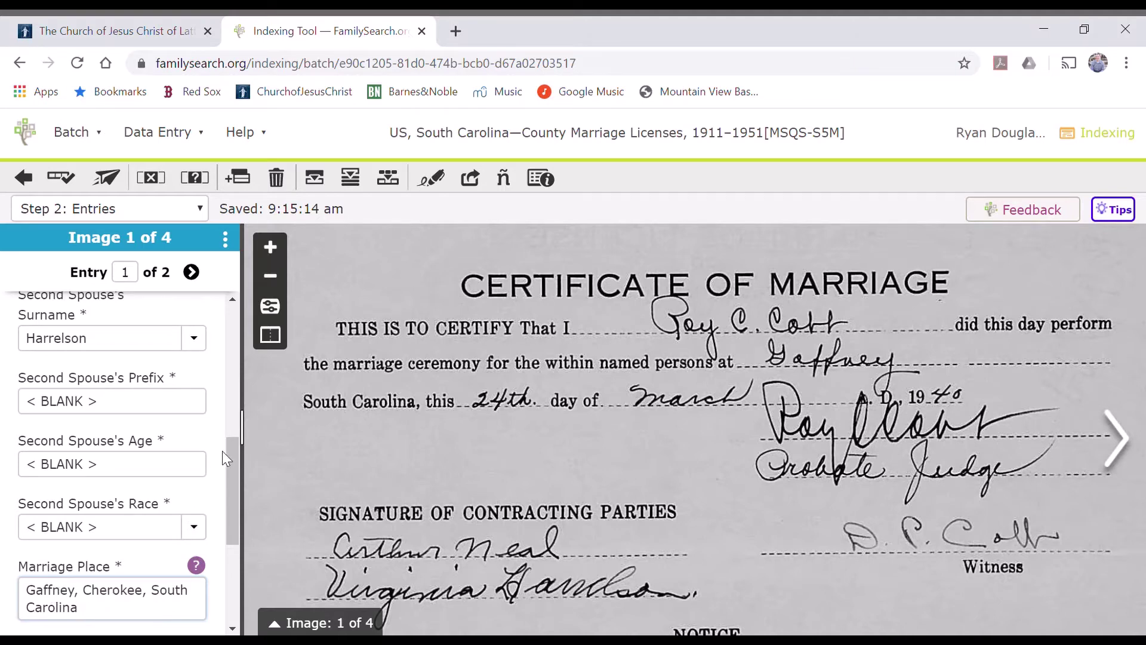
- Set the marriage date from the certificate to day 24, month Mar, year 1940, and finish entry 1
drag(232, 462, 240, 526)
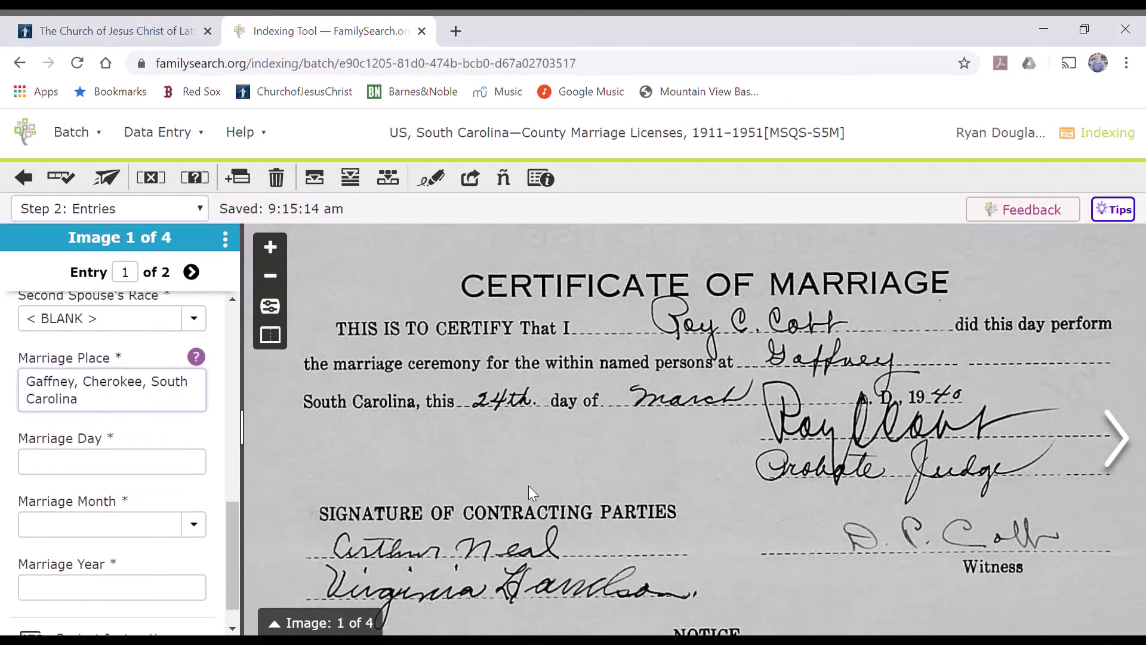
drag(529, 486, 571, 468)
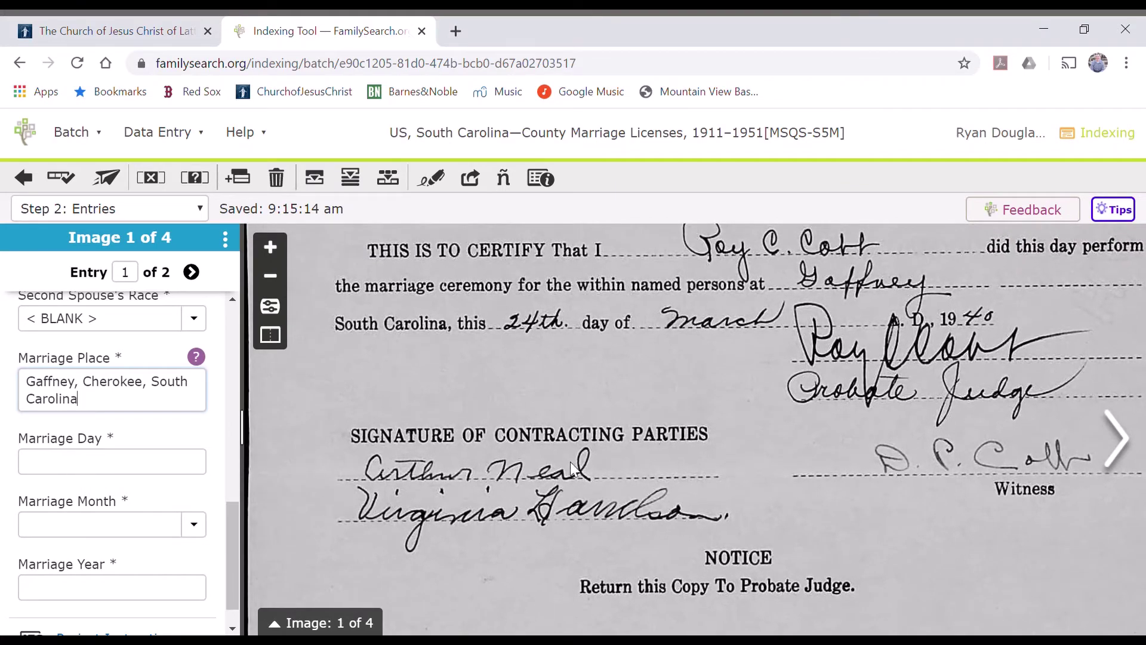
click(173, 470)
text(24)
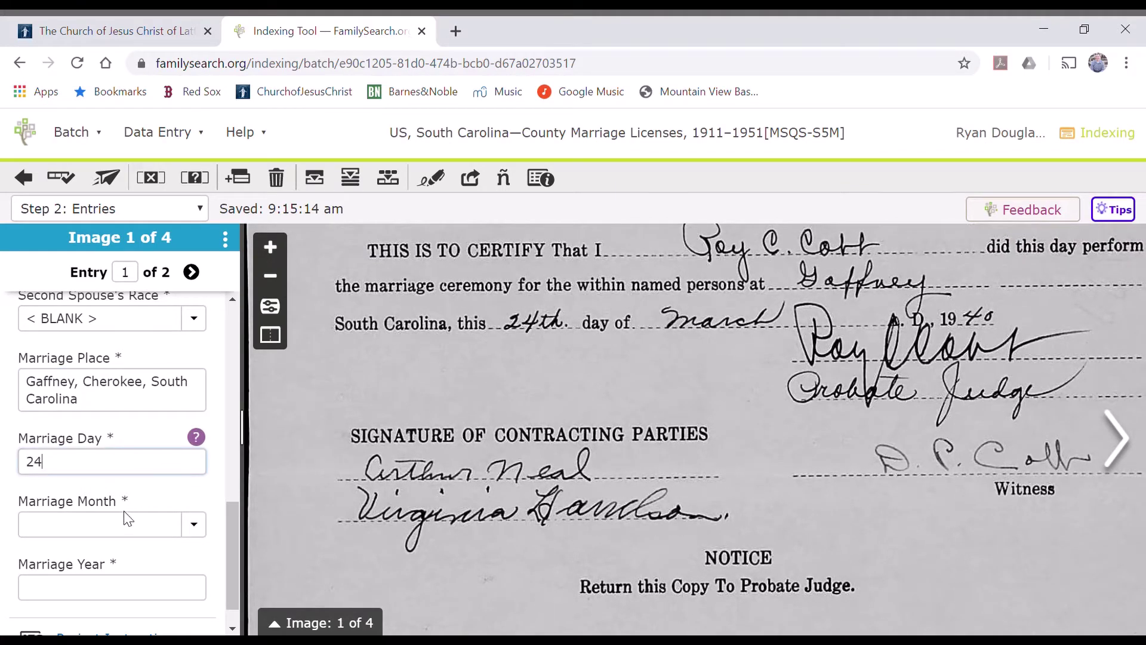
click(150, 531)
text(Mar)
key(Tab)
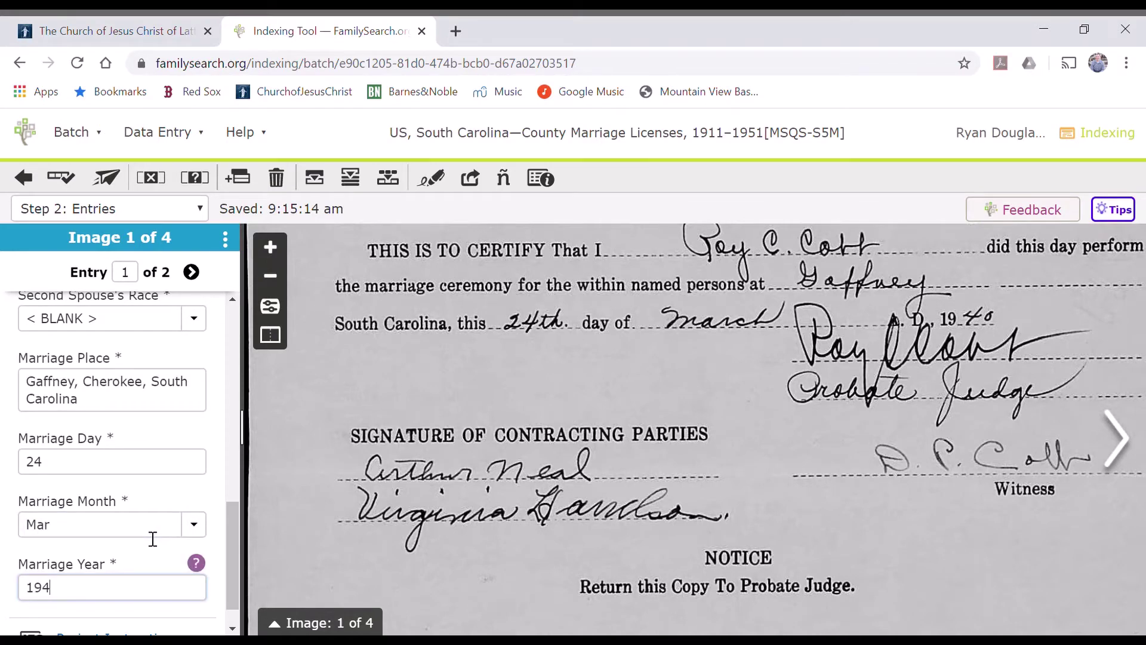
key(Tab)
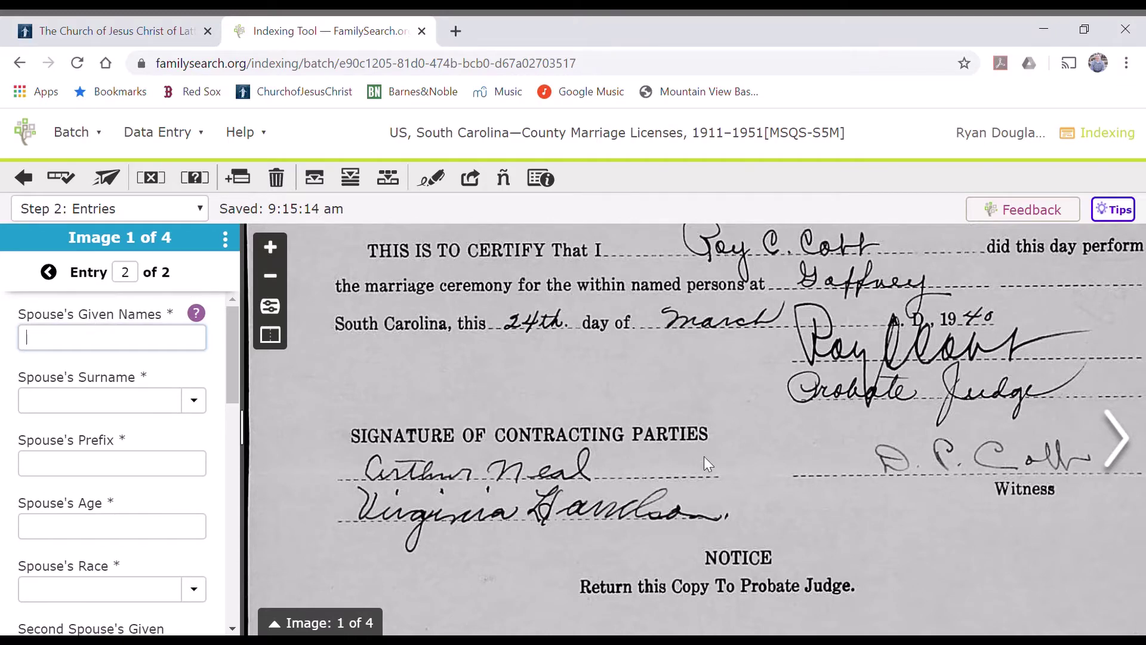
- Check the rest of image 1, go on to image 2 and rotate it counterclockwise so the license reads upright
scroll(687, 437, down, 3)
scroll(681, 418, down, 5)
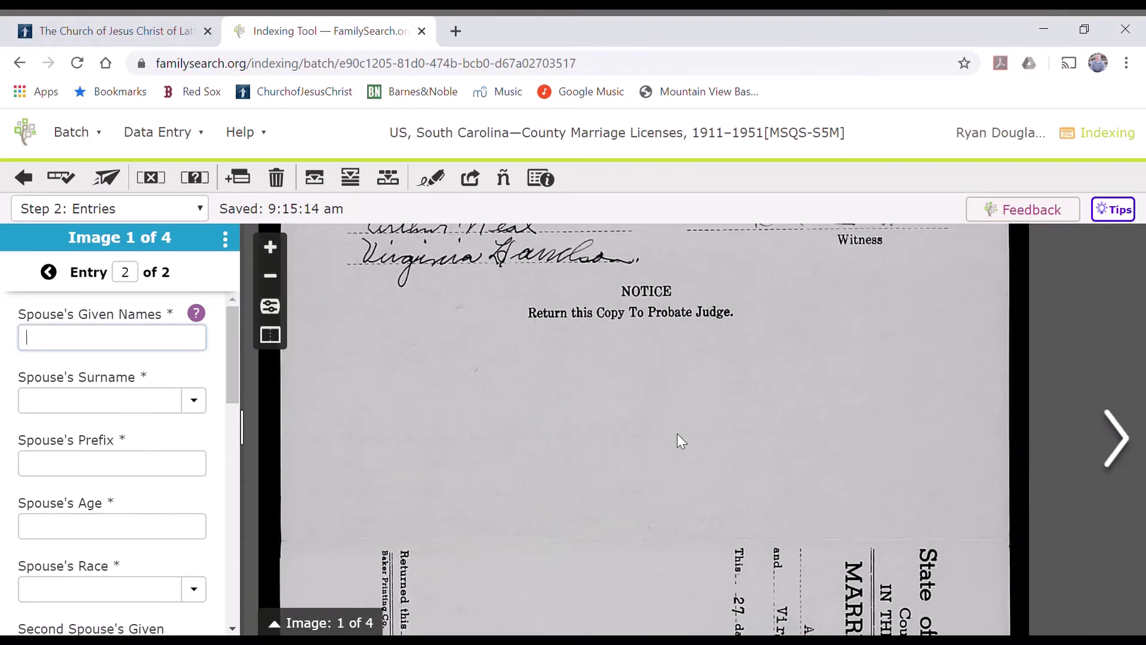
drag(786, 462, 803, 512)
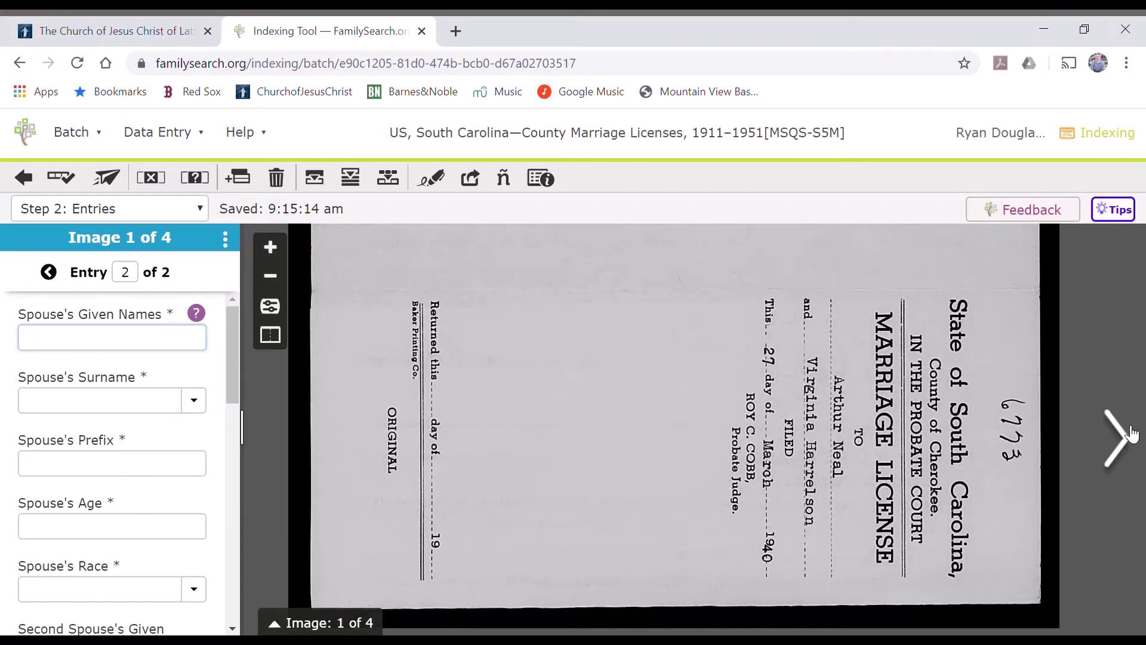
click(1126, 455)
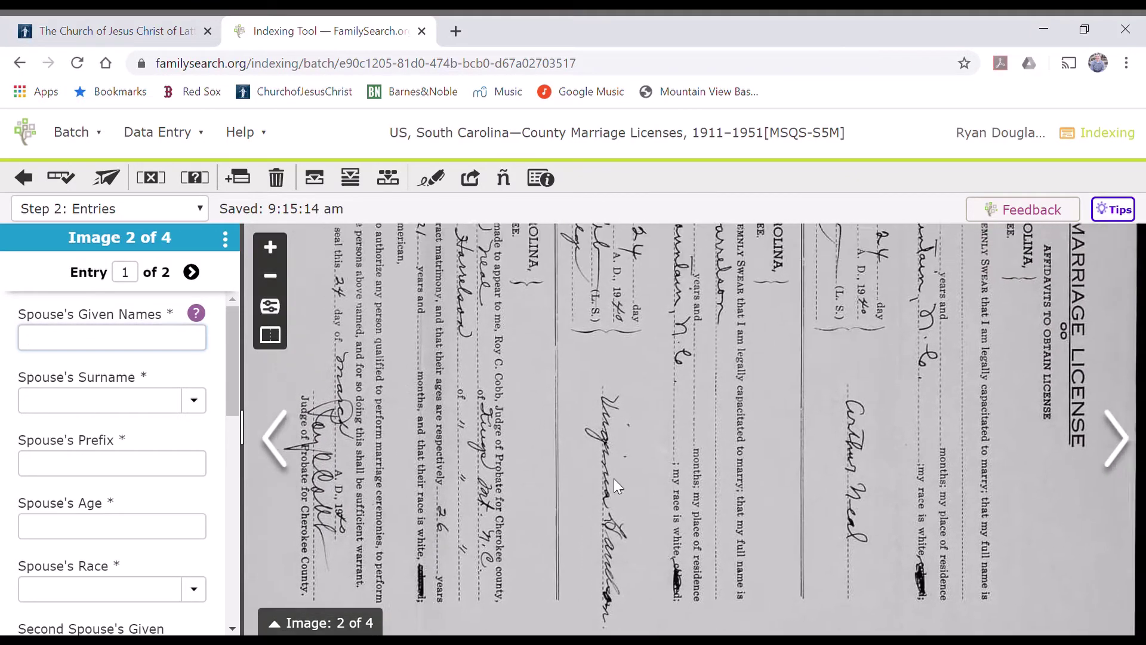
click(270, 306)
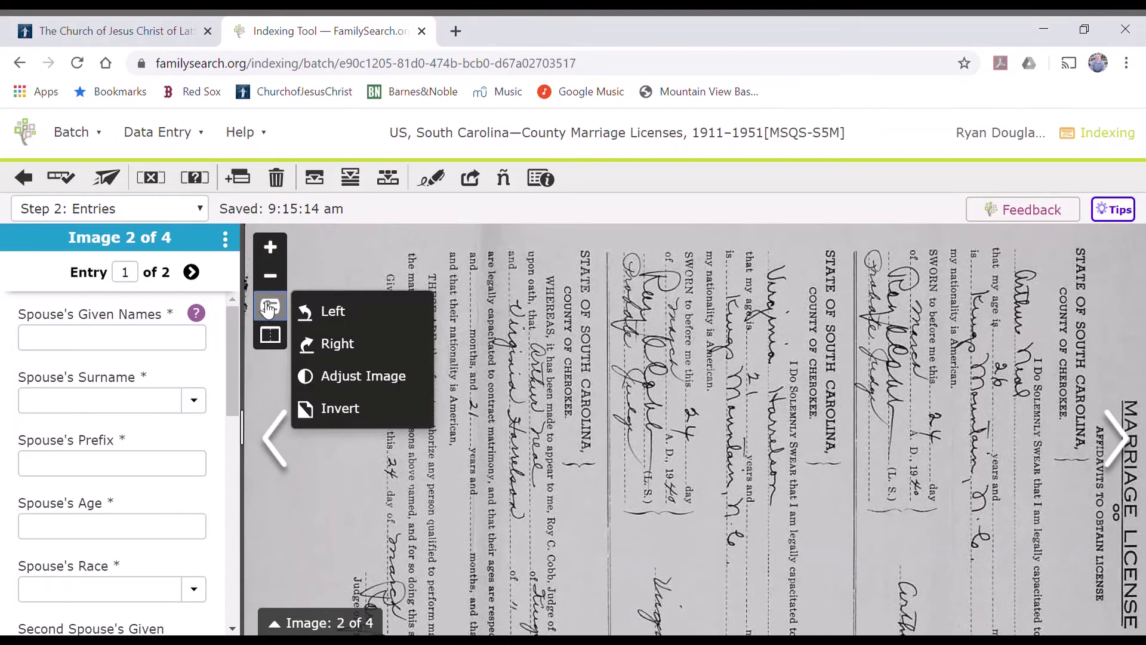
click(328, 311)
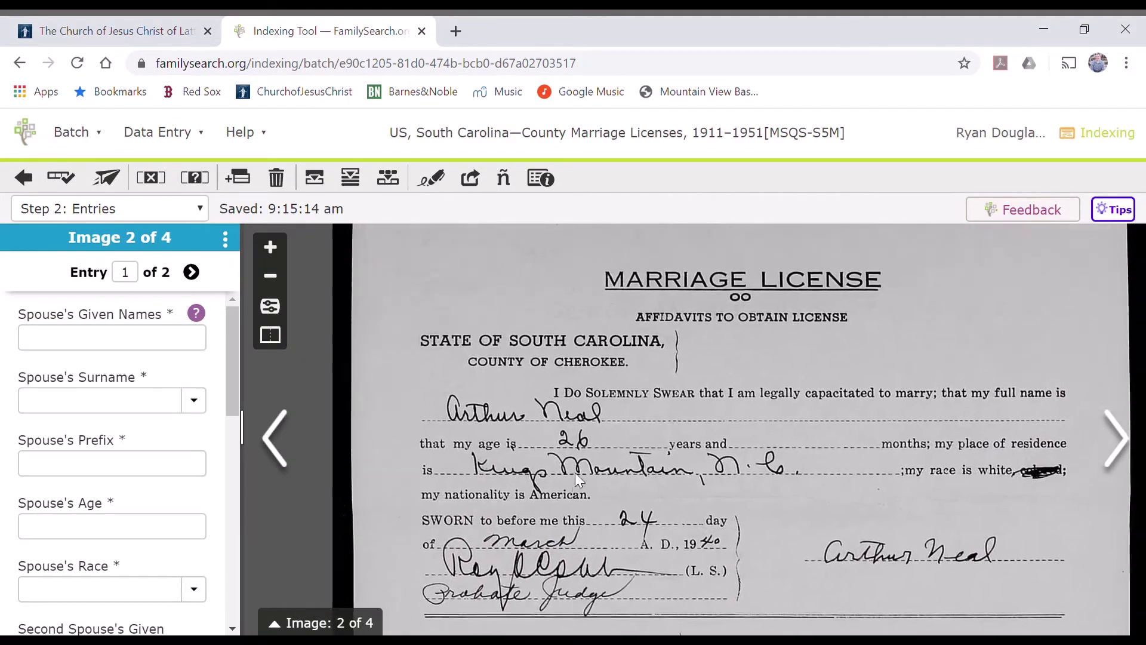
- Review both affidavits in image 2 and enter the first spouse's given name and surname in entry 1
drag(573, 473, 540, 460)
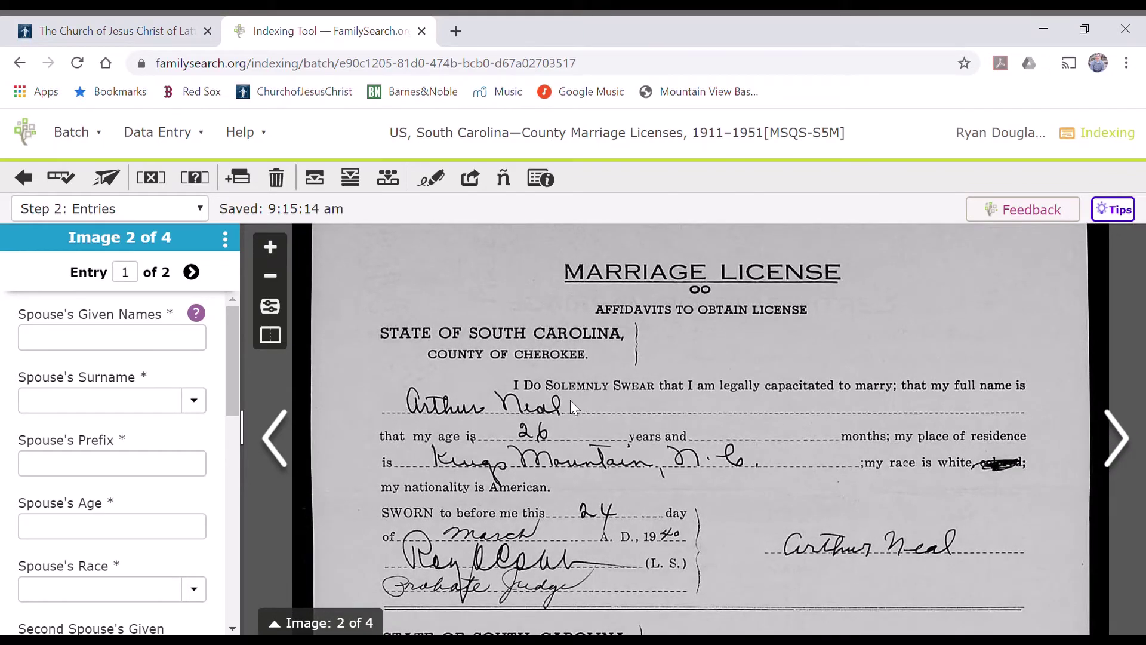
drag(625, 513, 629, 278)
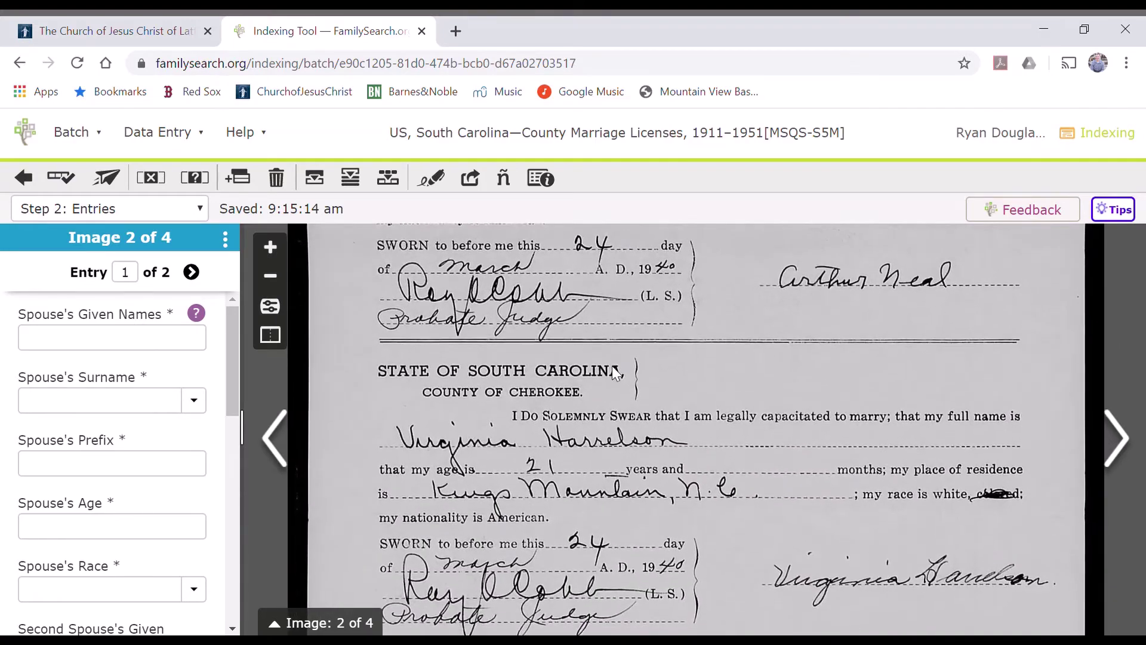
drag(634, 475, 644, 606)
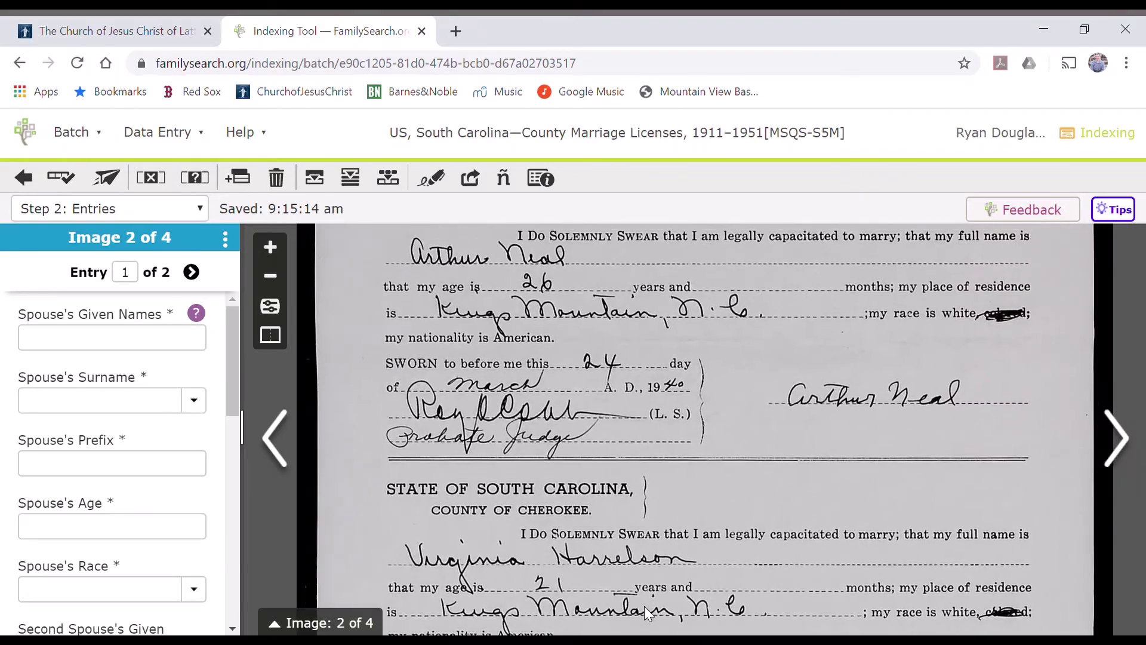
drag(635, 381, 622, 479)
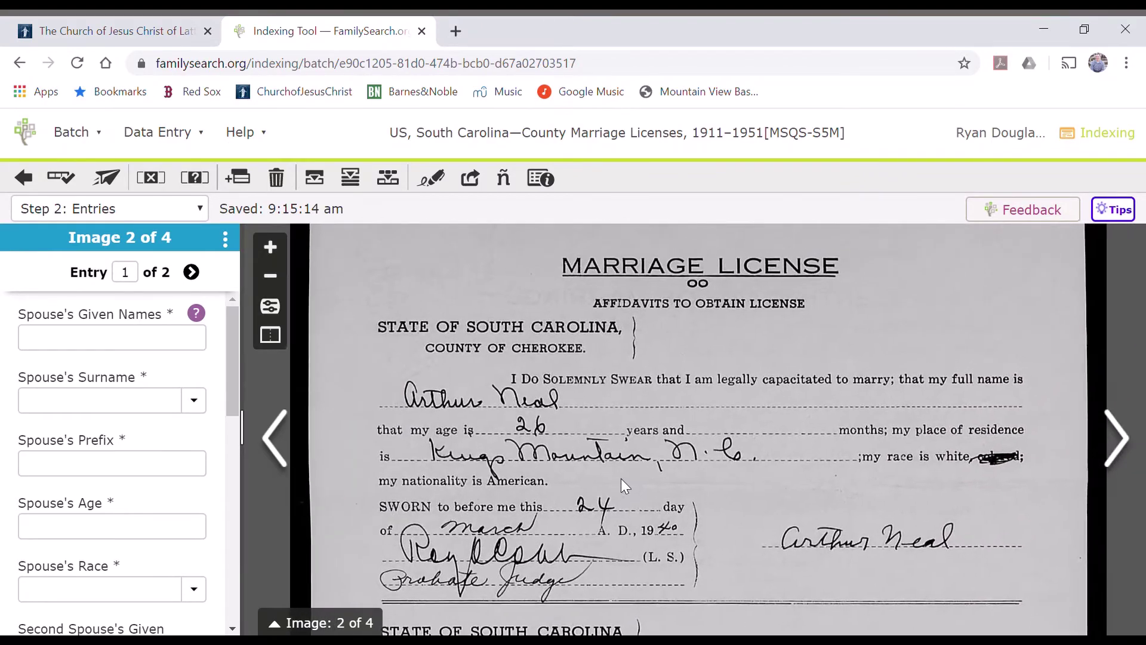
click(104, 347)
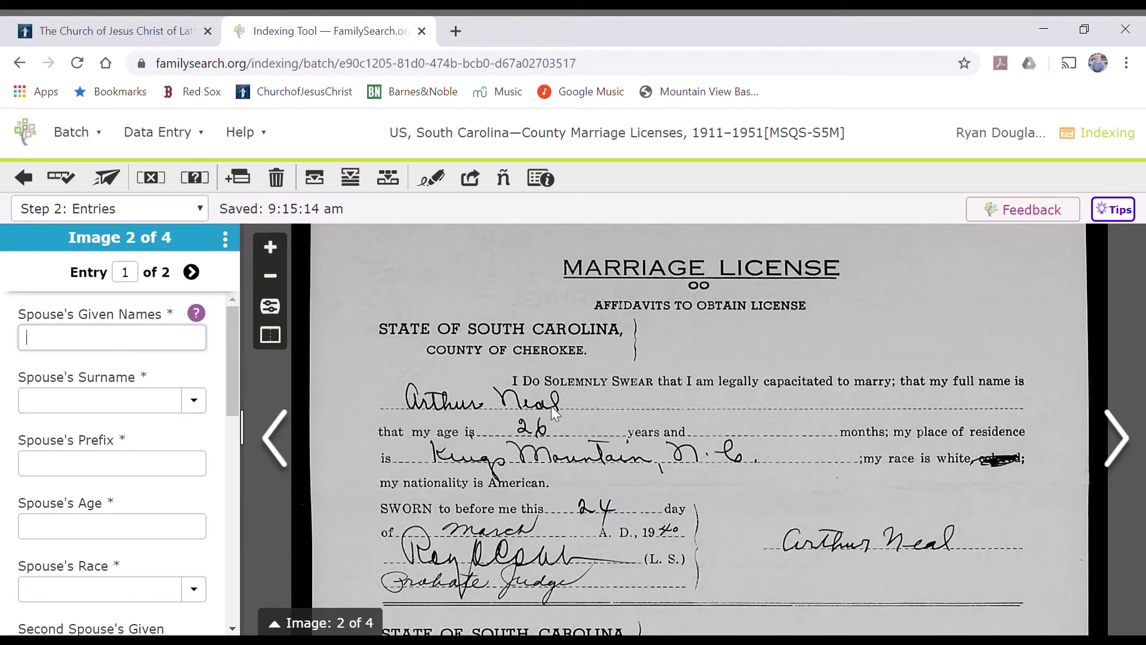
text(Arthur)
key(Tab)
text(Neal)
key(Tab)
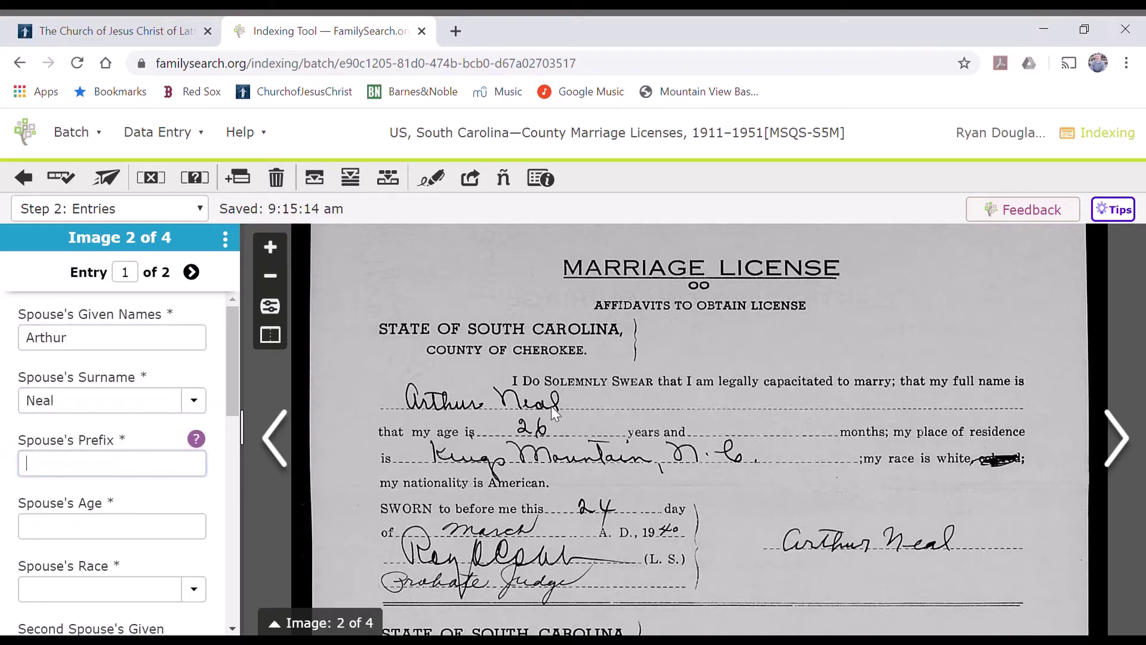
- Mark the first spouse's prefix as blank and enter age 26 and race White for image 2
key(ctrl+b)
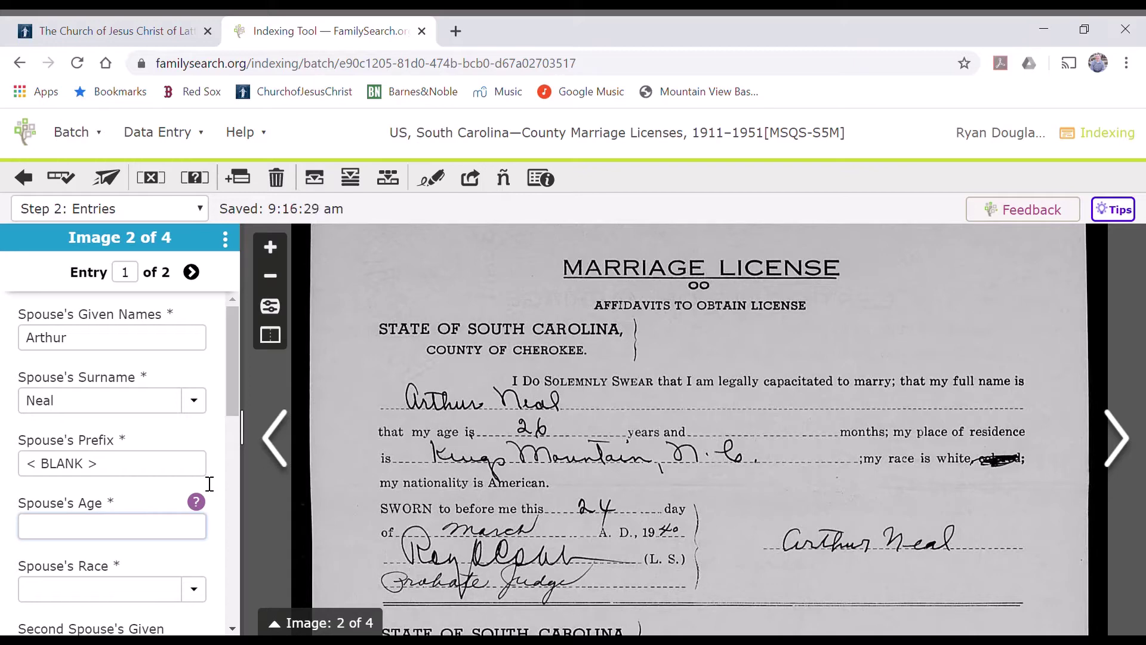
text(26)
key(Tab)
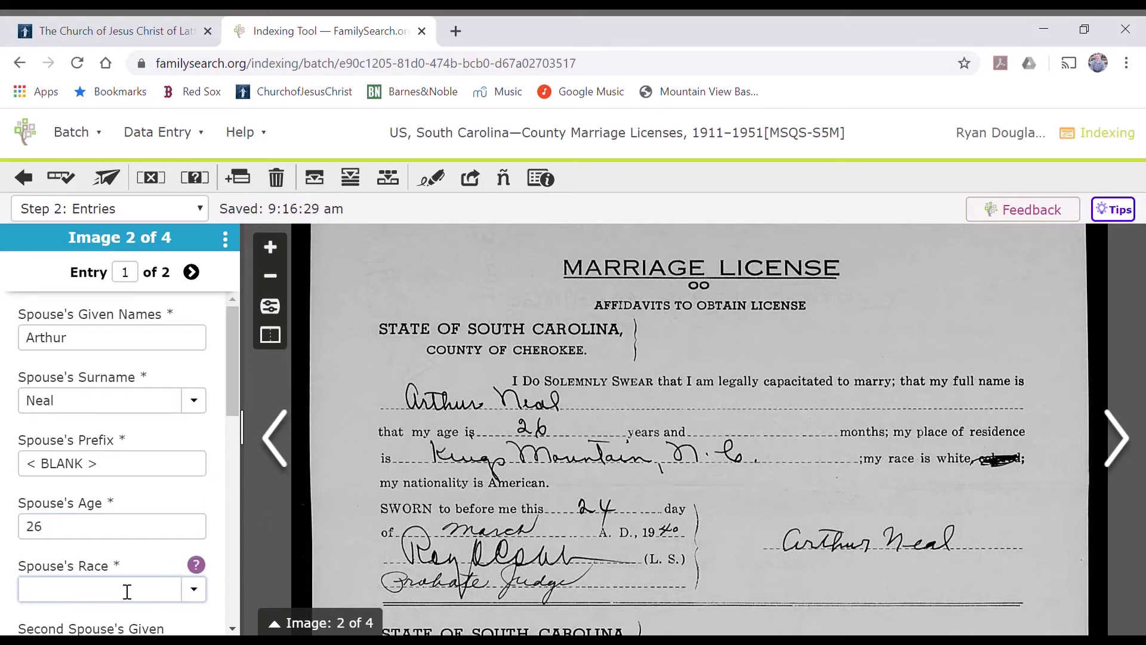
text(White)
key(Tab)
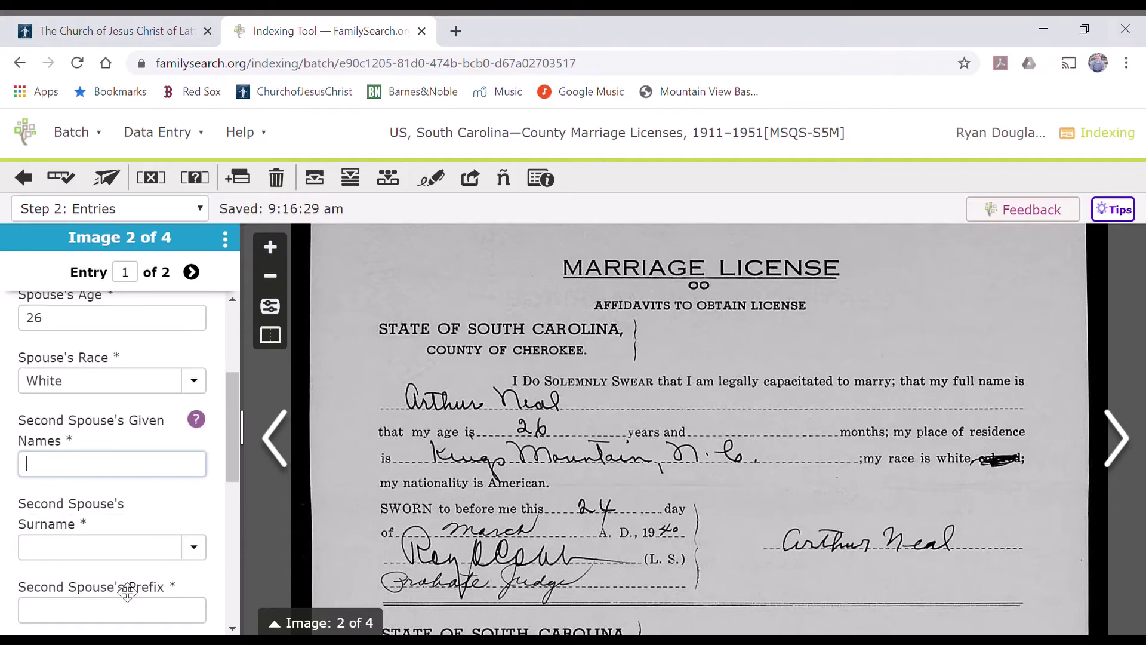
- Enter the second spouse's given name and surname from the second affidavit in image 2
scroll(663, 579, down, 7)
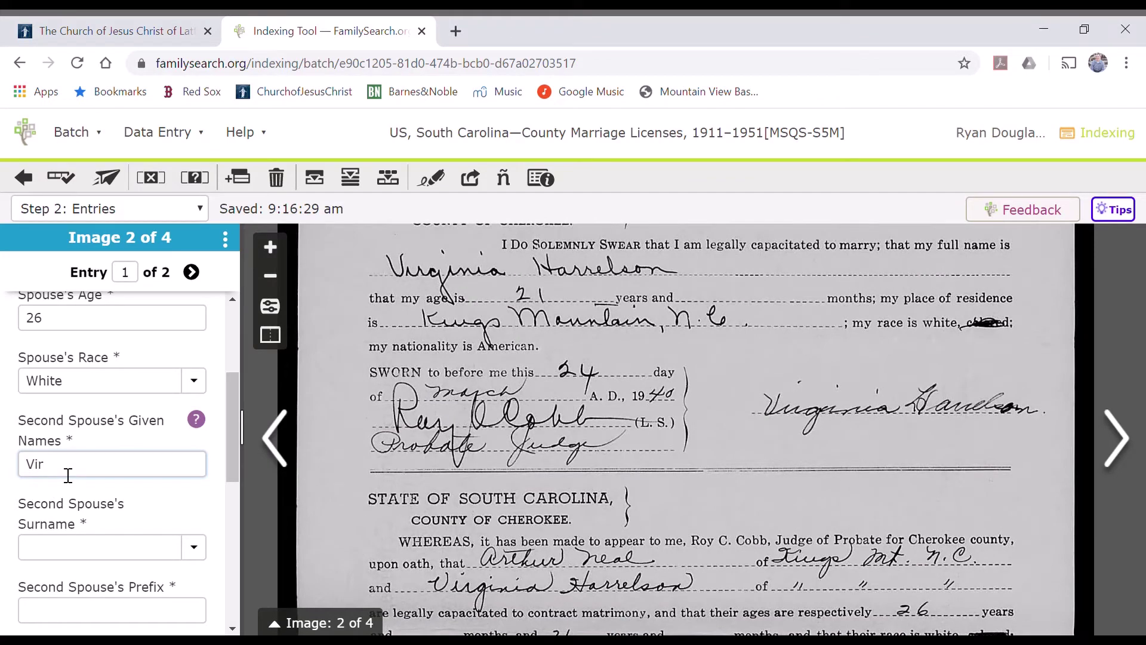
text(Virginia)
key(Tab)
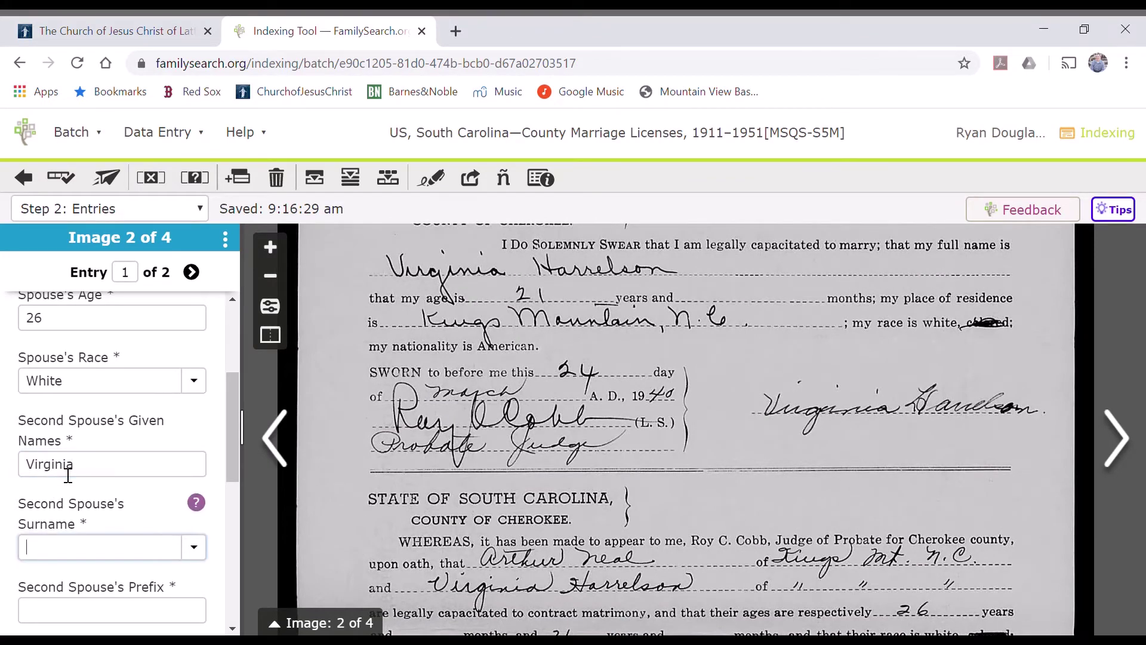
text(Harrelso)
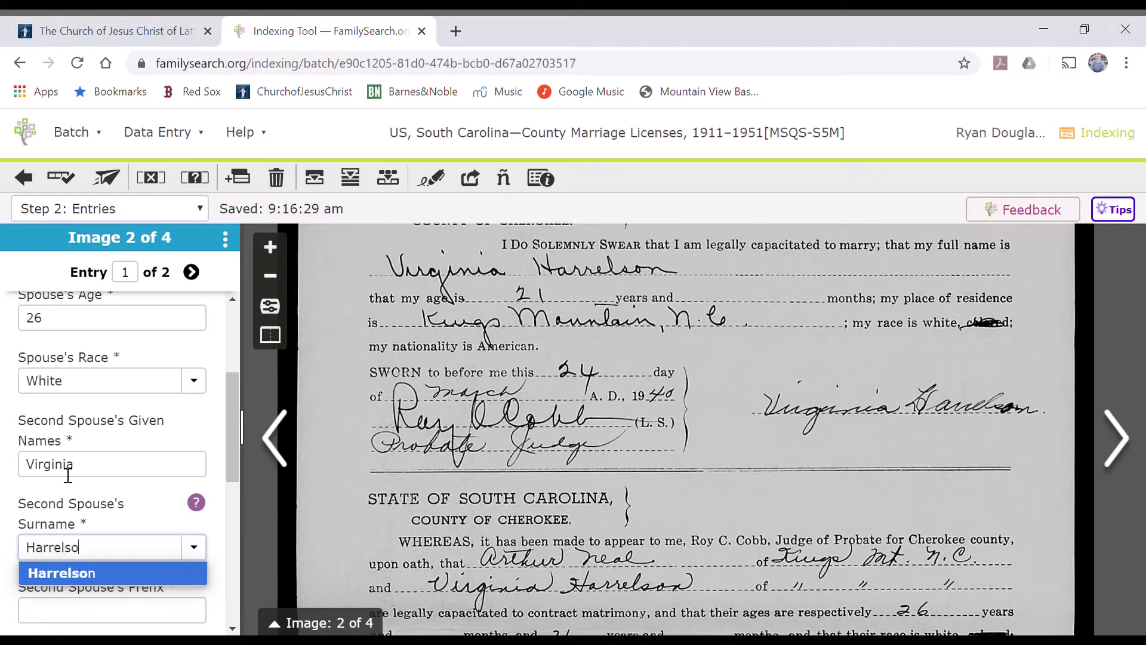
key(Tab)
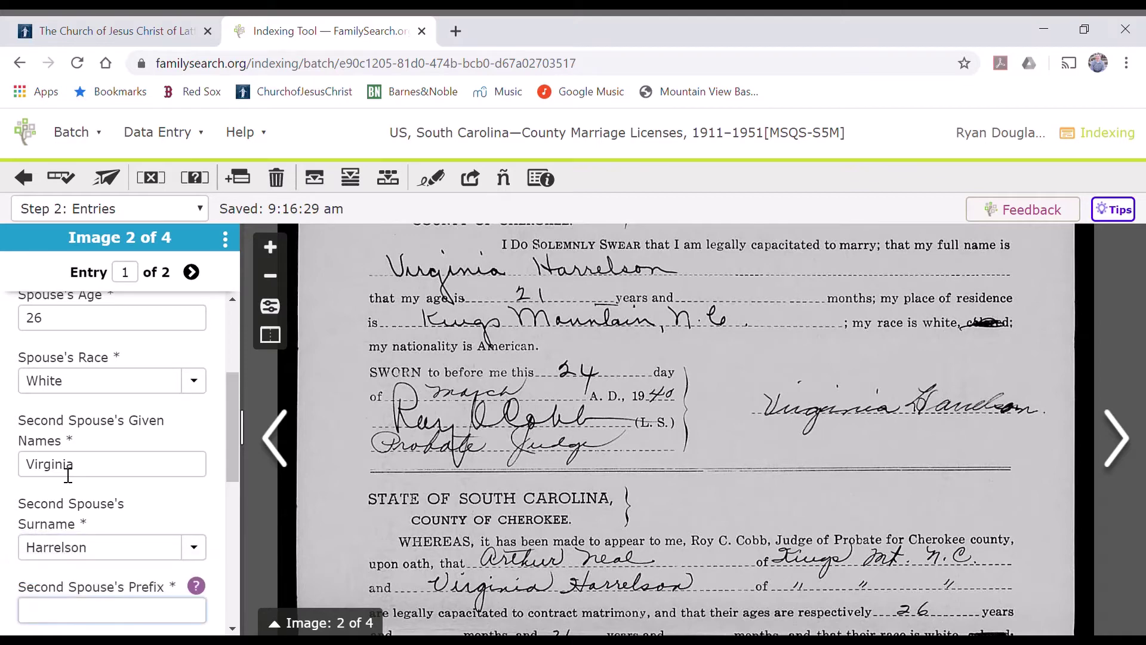
- Mark the second spouse's prefix as blank and enter age 21 and race White for image 2
key(ctrl+b)
key(Tab)
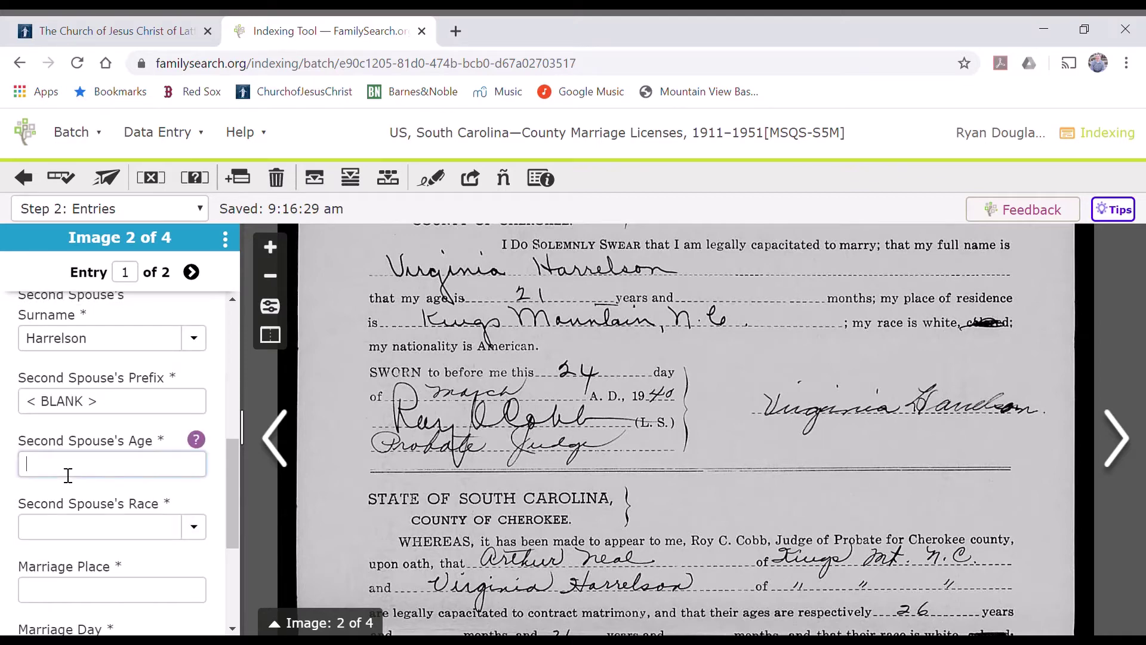
key(Tab)
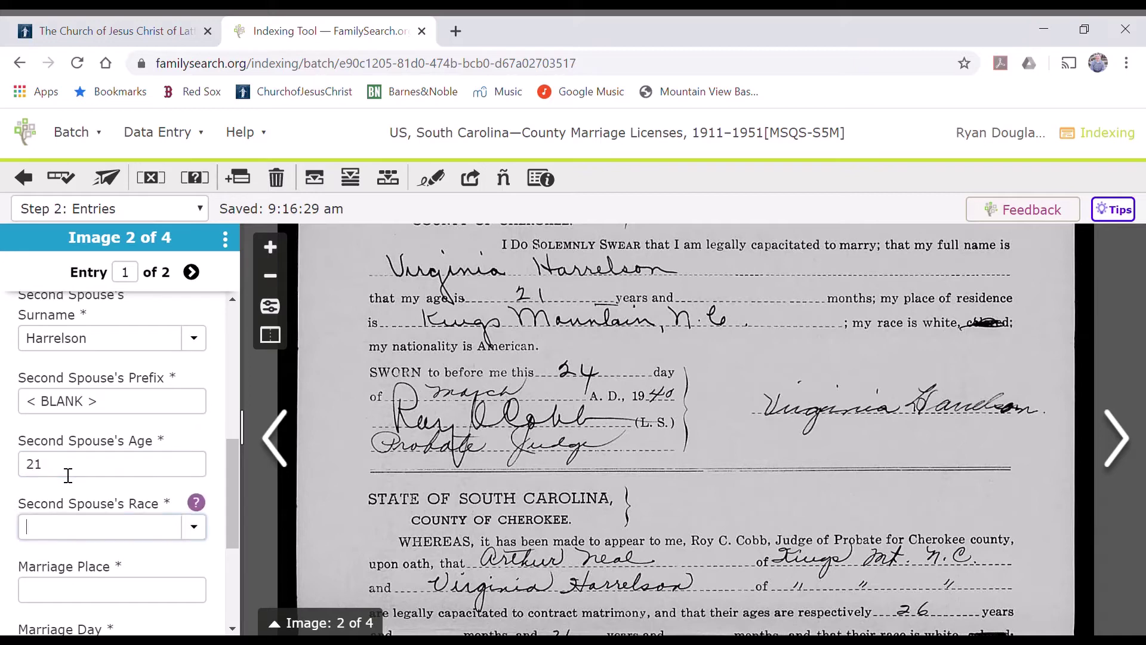
text(White)
key(Tab)
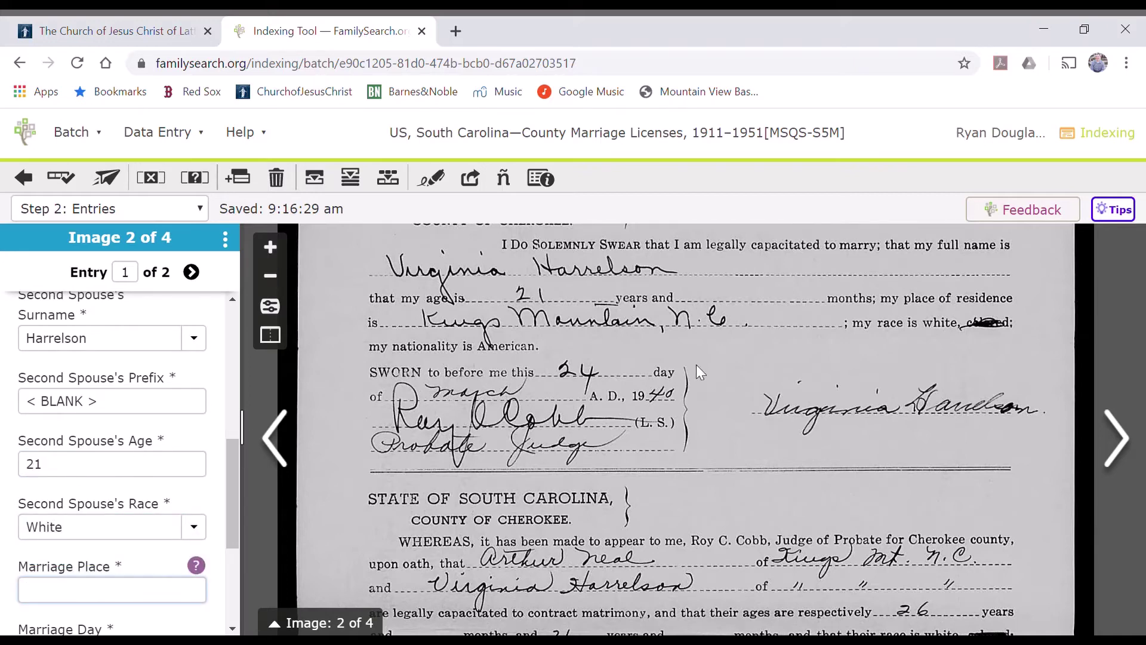
- Read the county on image 2's license and enter the marriage place as Cherokee, South Carolina
scroll(703, 358, up, 1)
scroll(703, 349, down, 5)
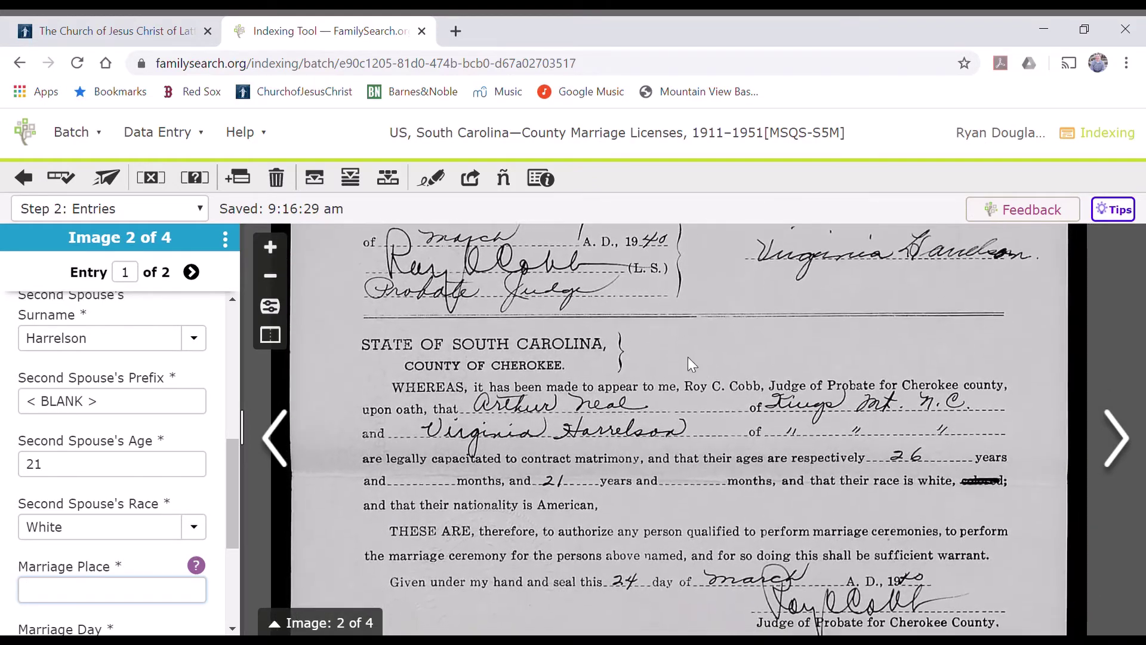
drag(688, 330, 692, 371)
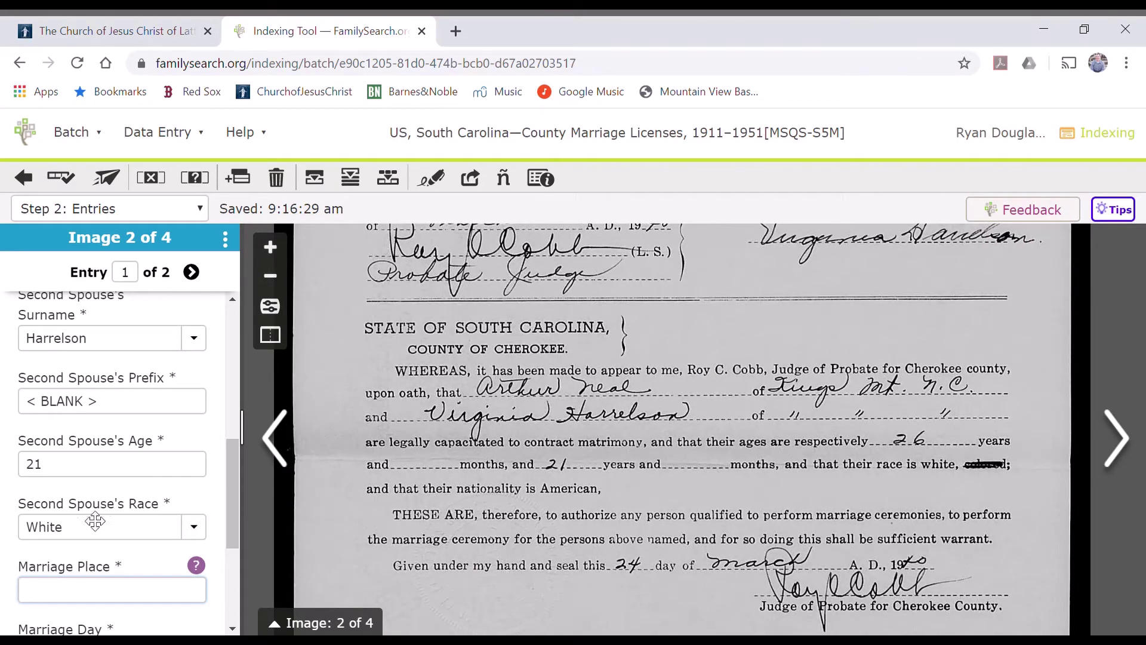
text(Cherokee, South Carolina)
key(Tab)
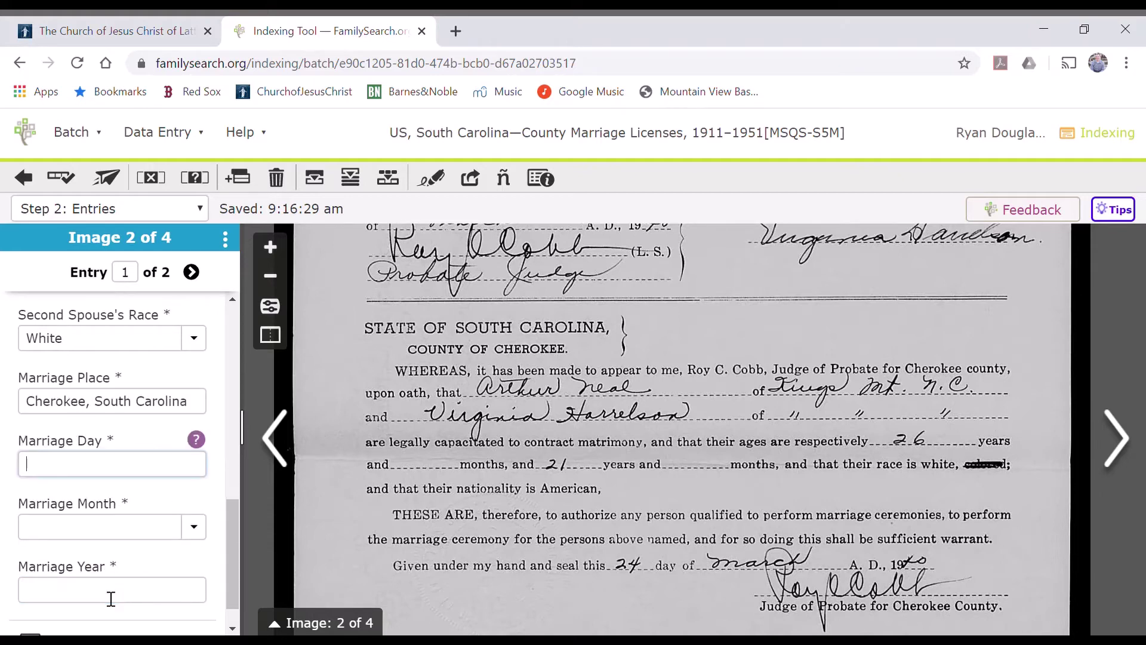
- Enter the marriage date for image 2 as day 24, month Mar, year 1940
text(24)
key(Tab)
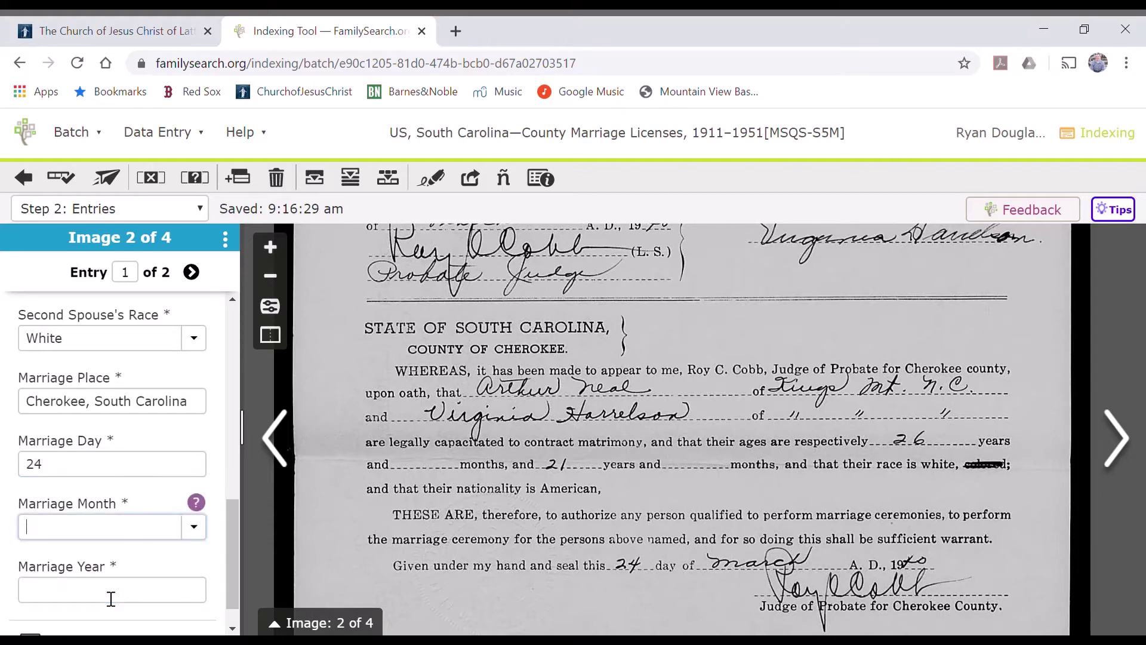
text(Mar)
key(Tab)
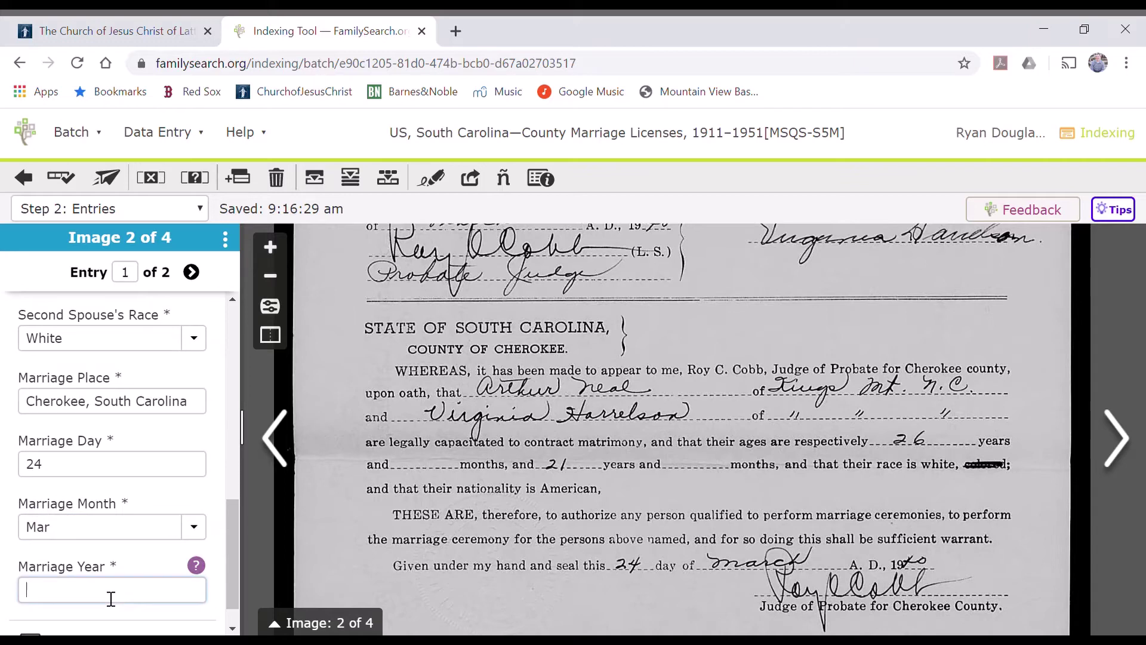
text(1940)
key(Tab)
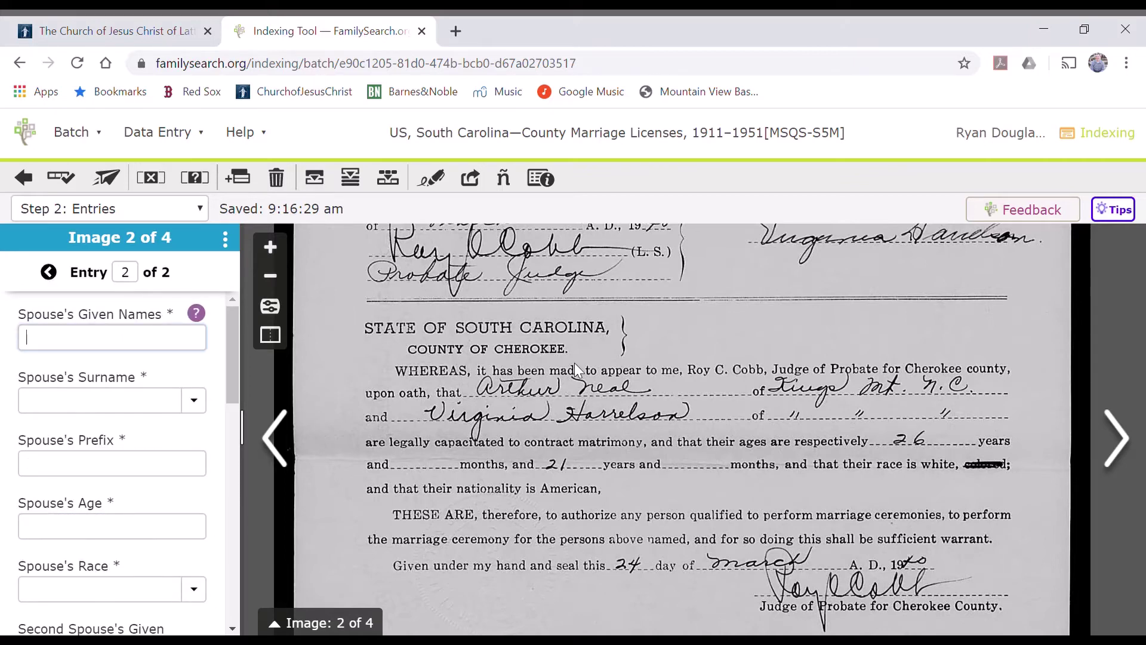
- Advance to image 3 and enter the first spouse's given name and surname from the marriage license in entry 1
scroll(582, 443, up, 5)
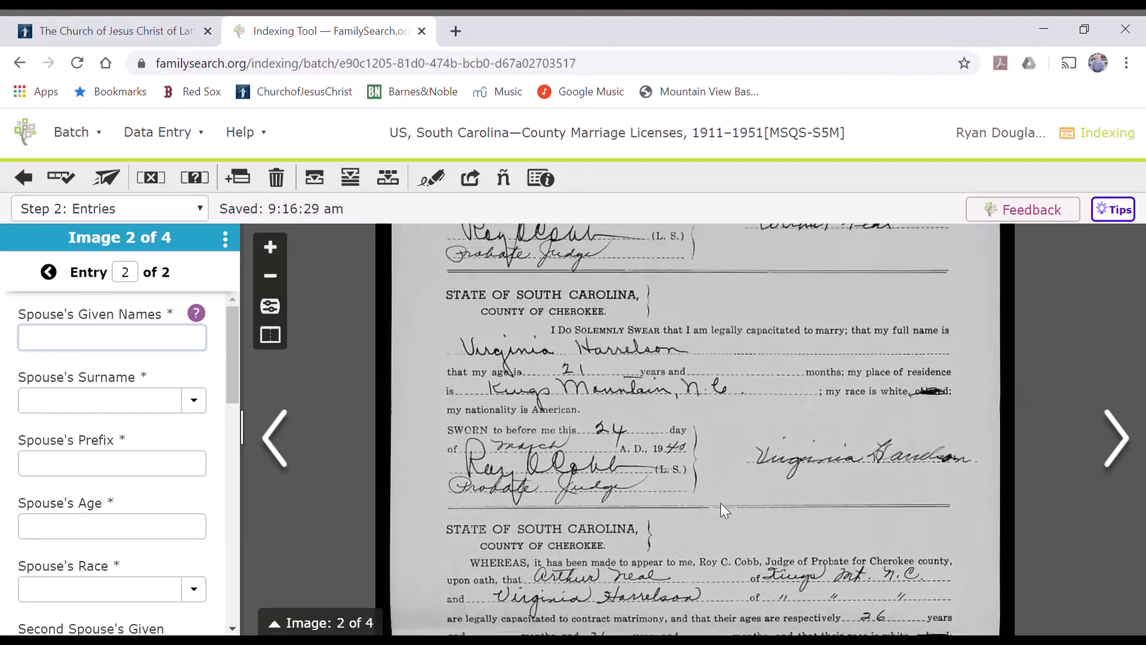
scroll(721, 502, up, 3)
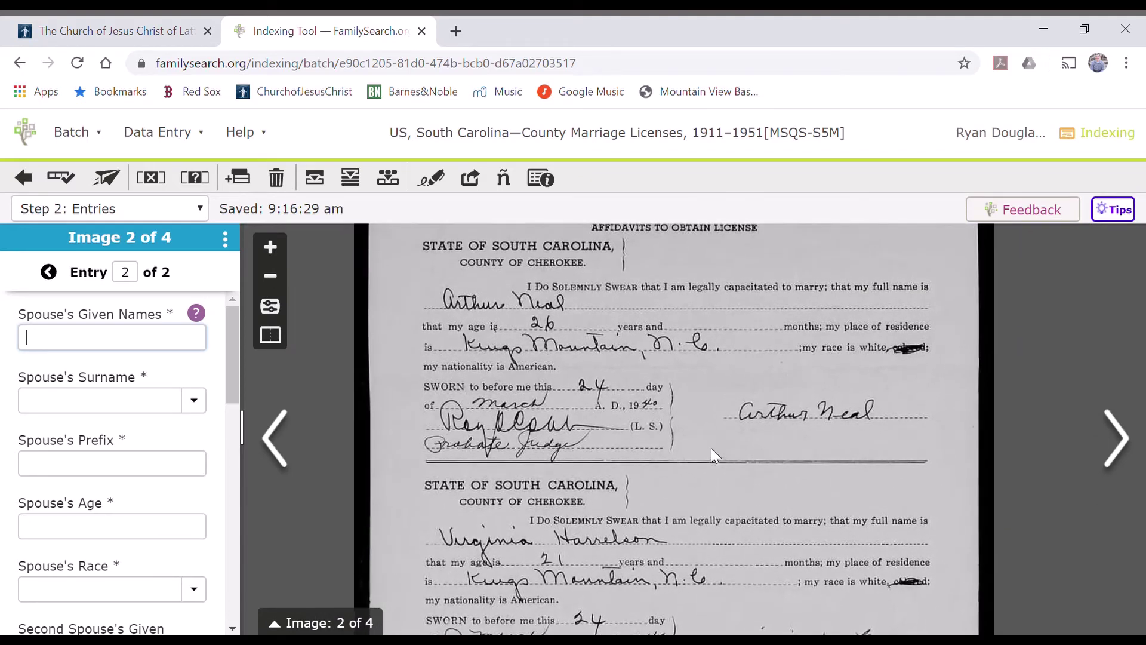
click(1125, 449)
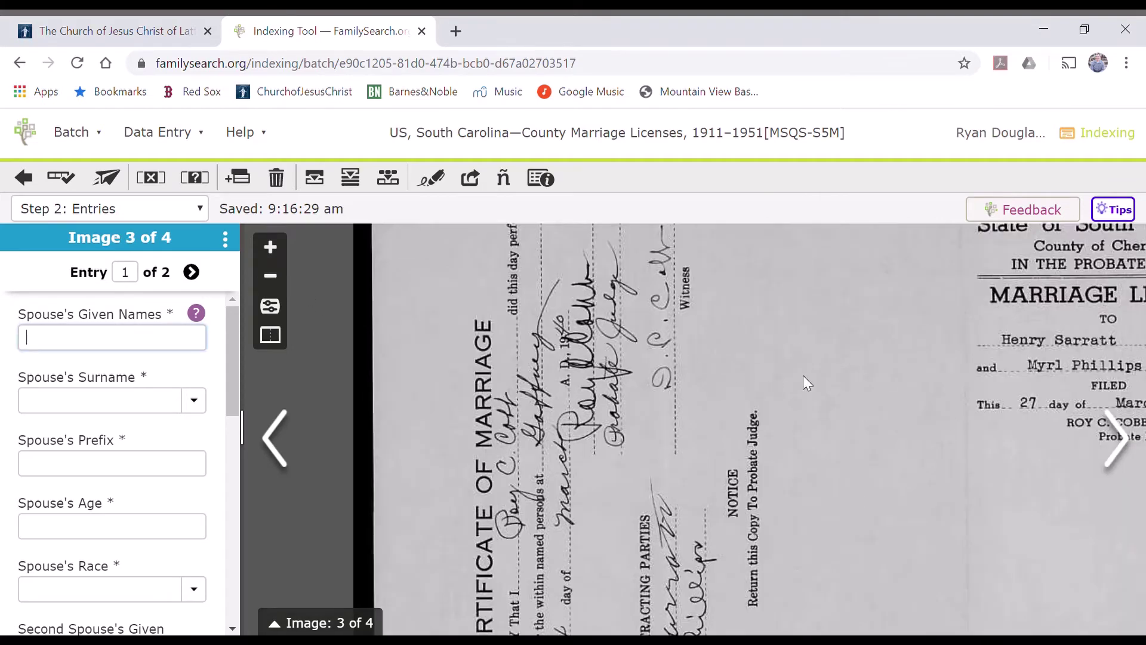
drag(804, 382, 520, 451)
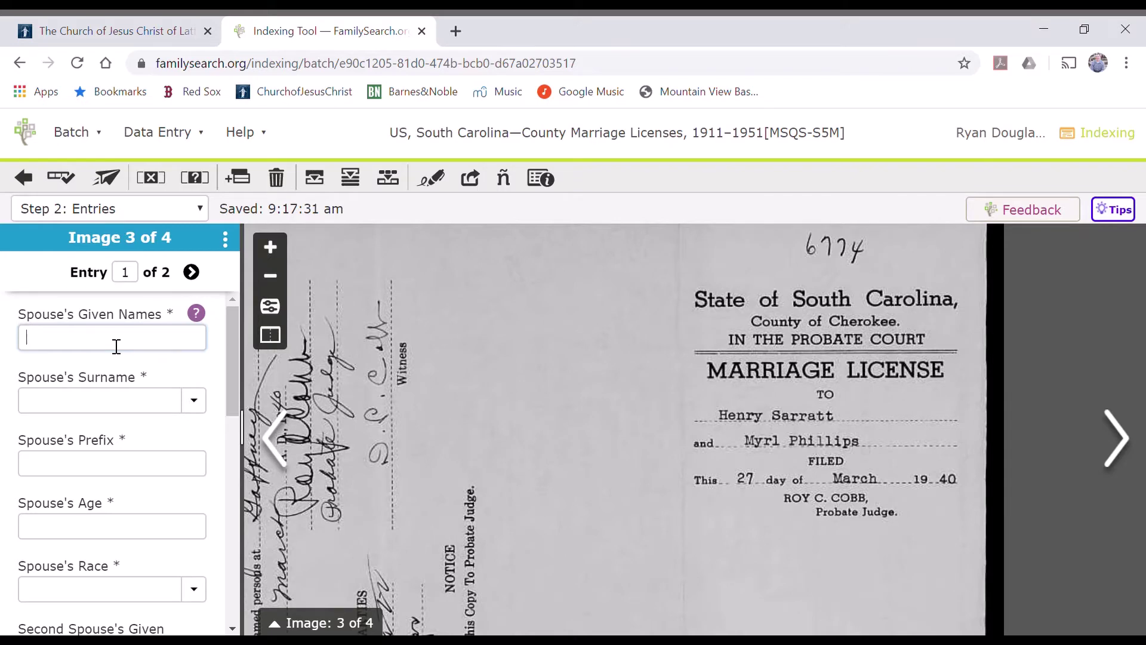
text(Herny)
key(Tab)
text(S)
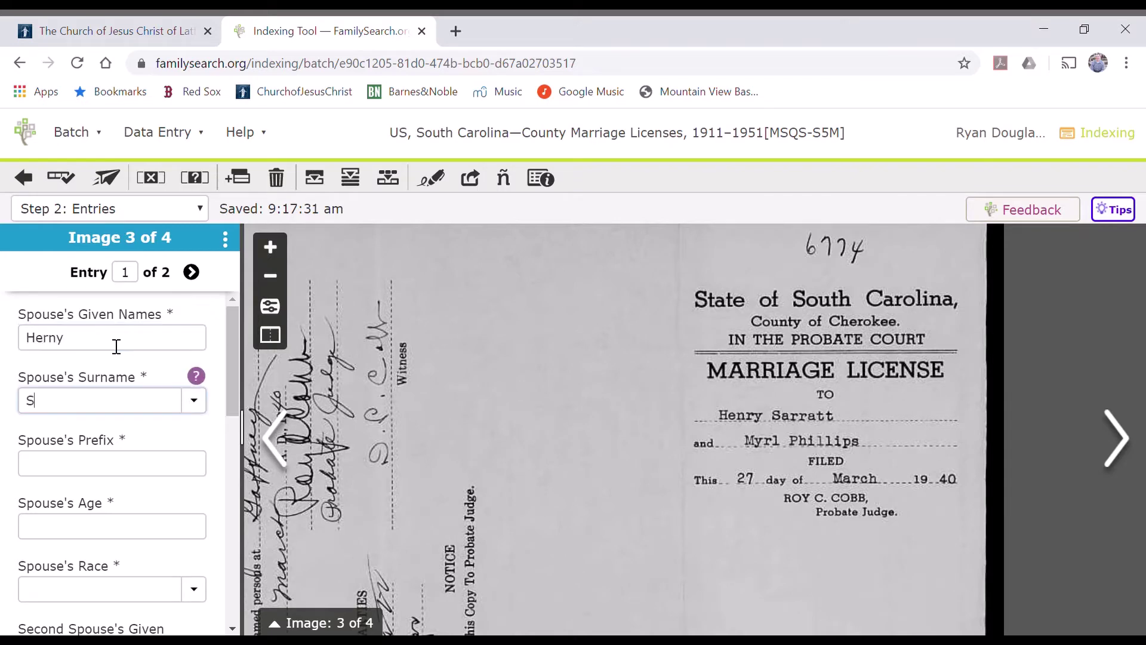
text(arratt)
key(Tab)
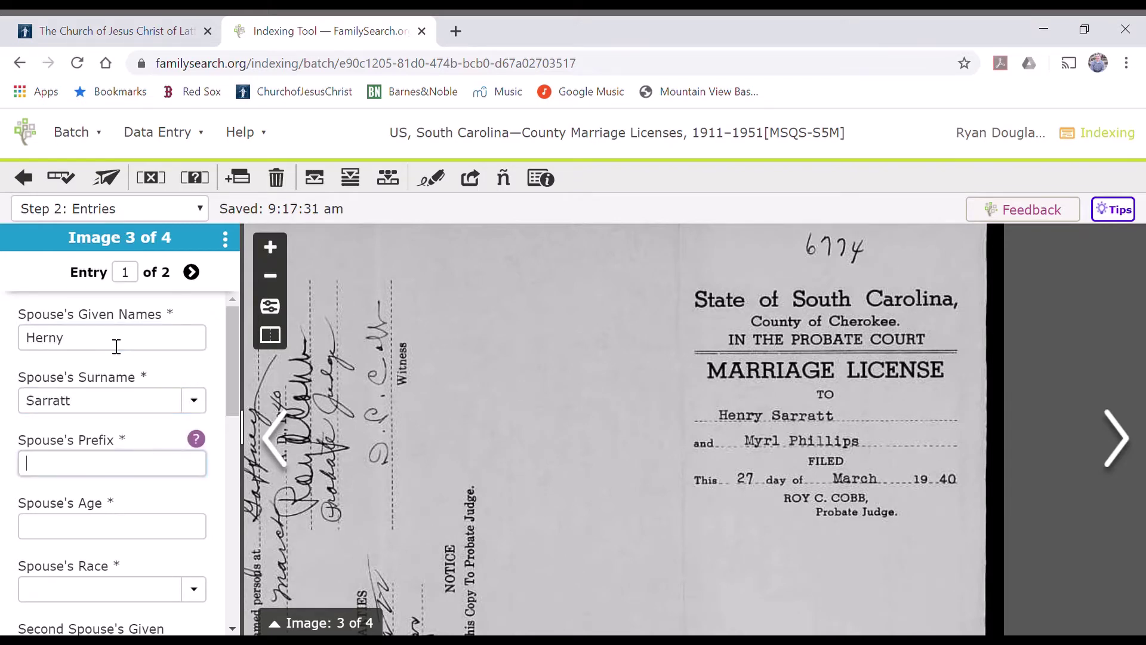
- Mark the first spouse's prefix, age and race as blank for image 3
key(ctrl+b)
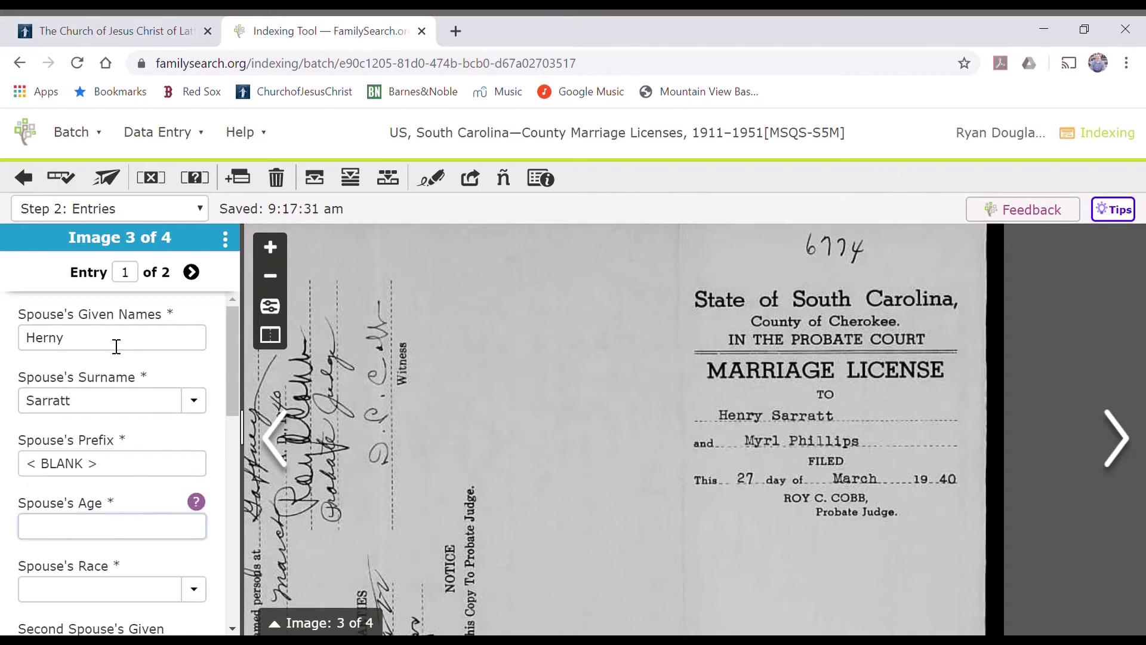
drag(483, 391, 545, 380)
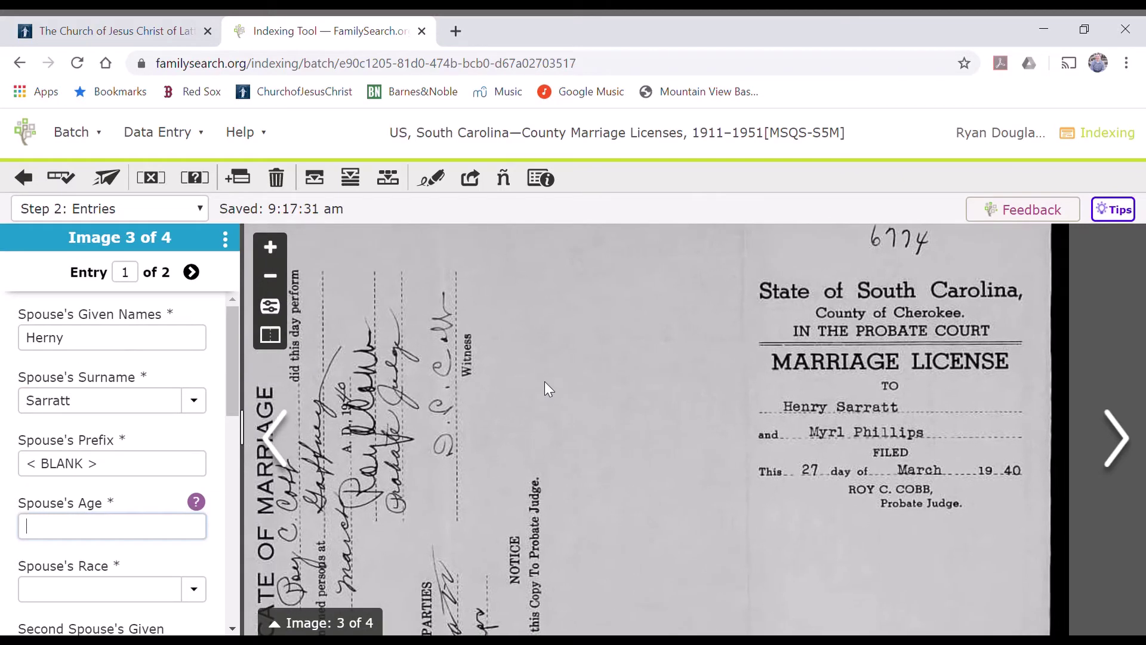
key(ctrl+b)
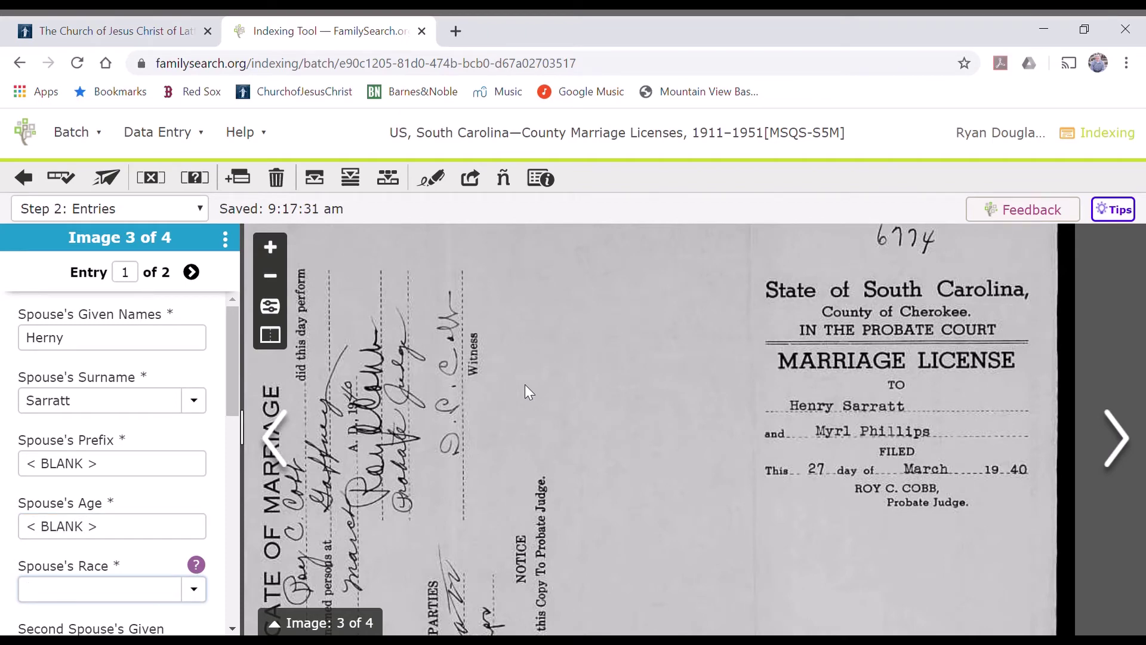
key(ctrl+b)
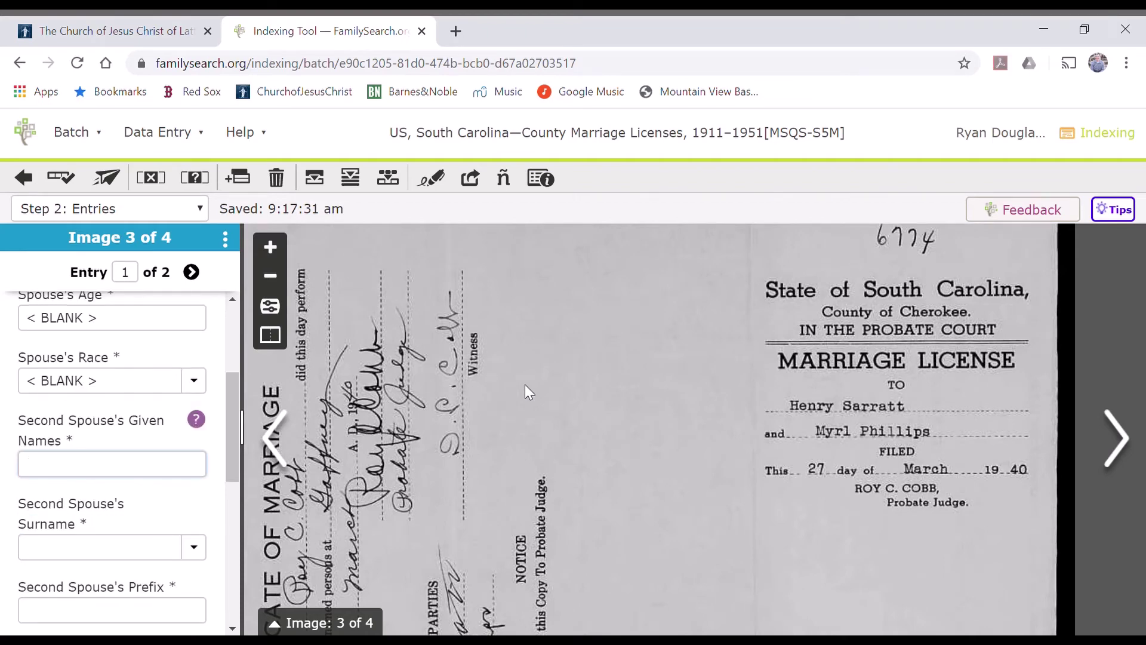
- Enter the second spouse's given name and surname from the license in image 3
key(Tab)
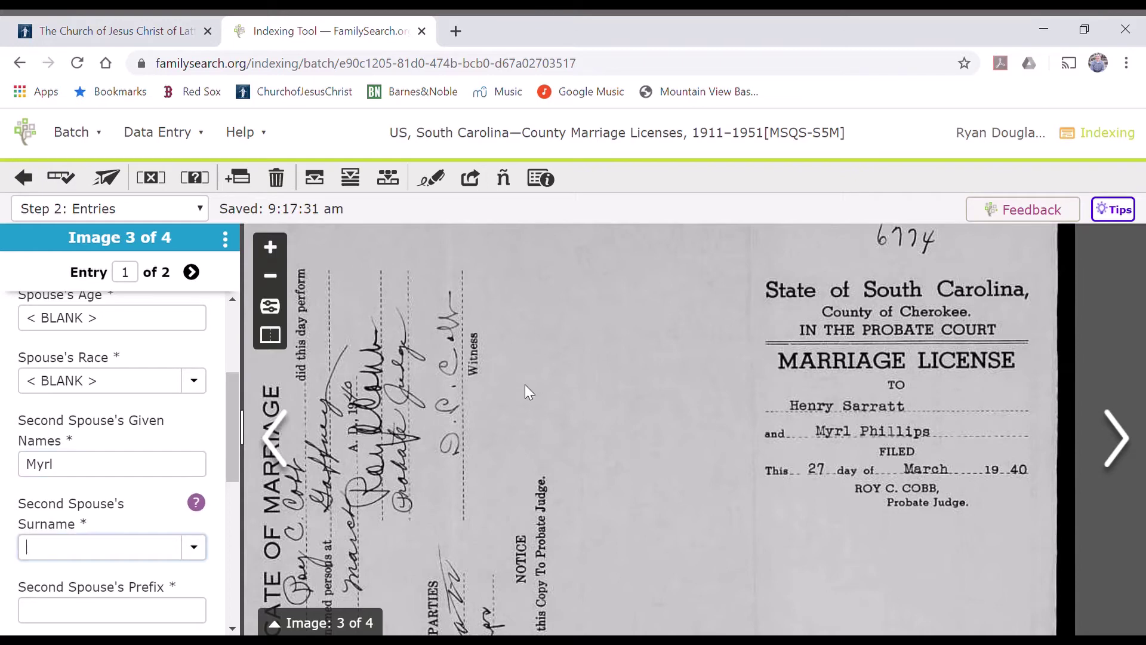
text(Phillips)
key(Tab)
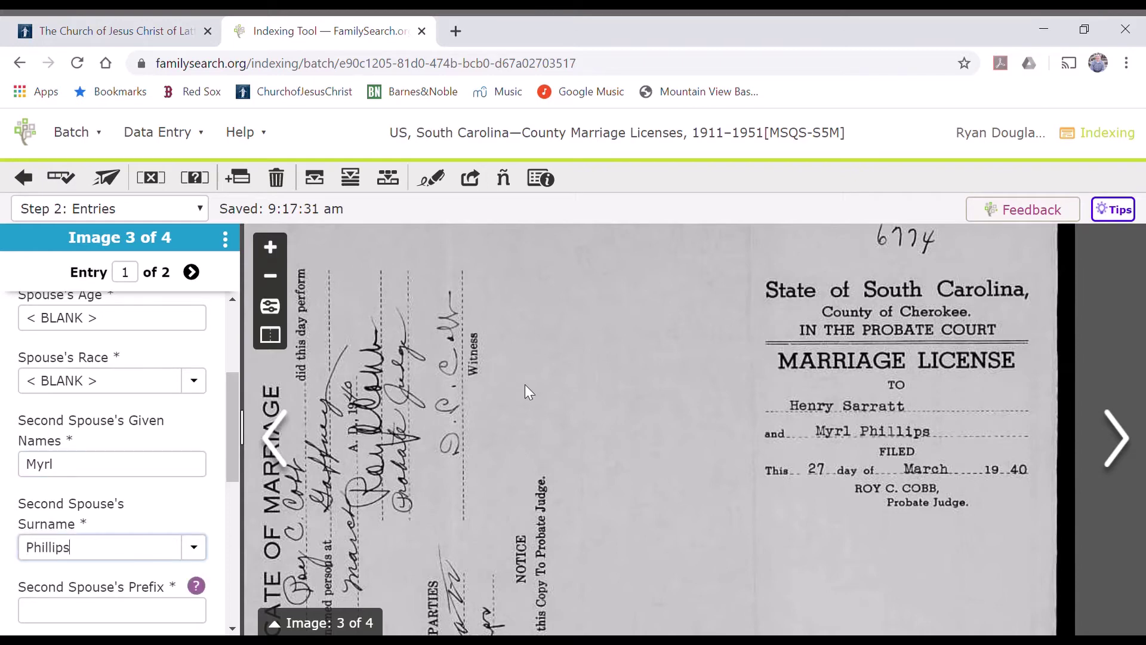
- Mark the second spouse's prefix, age and race as blank for image 3
key(ctrl+b)
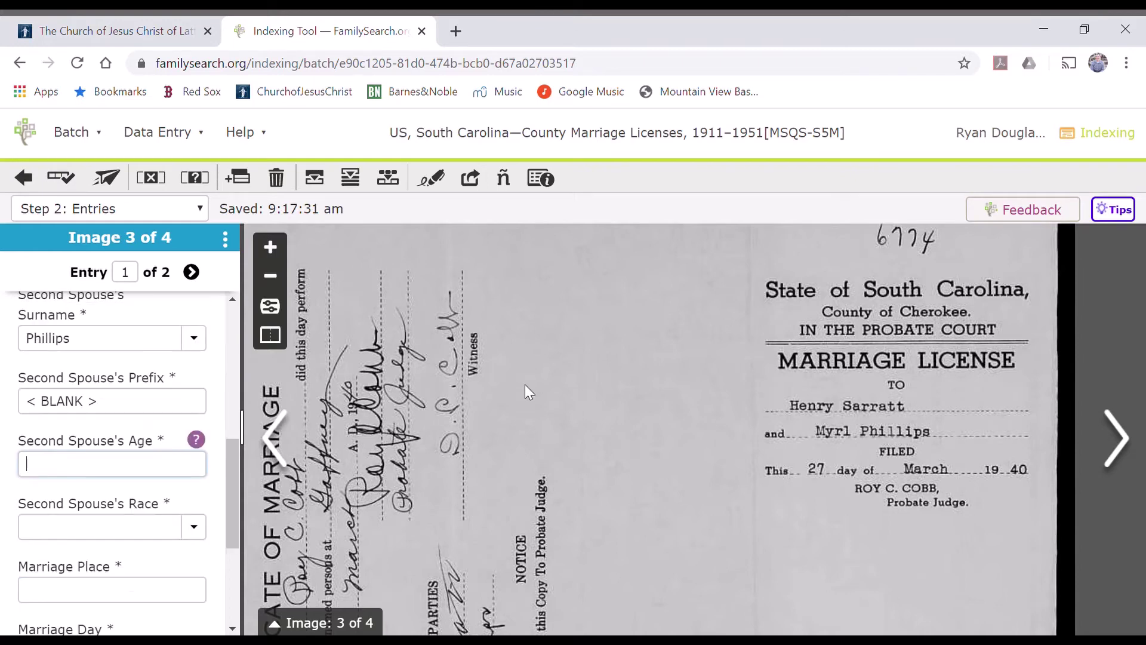
key(ctrl+b)
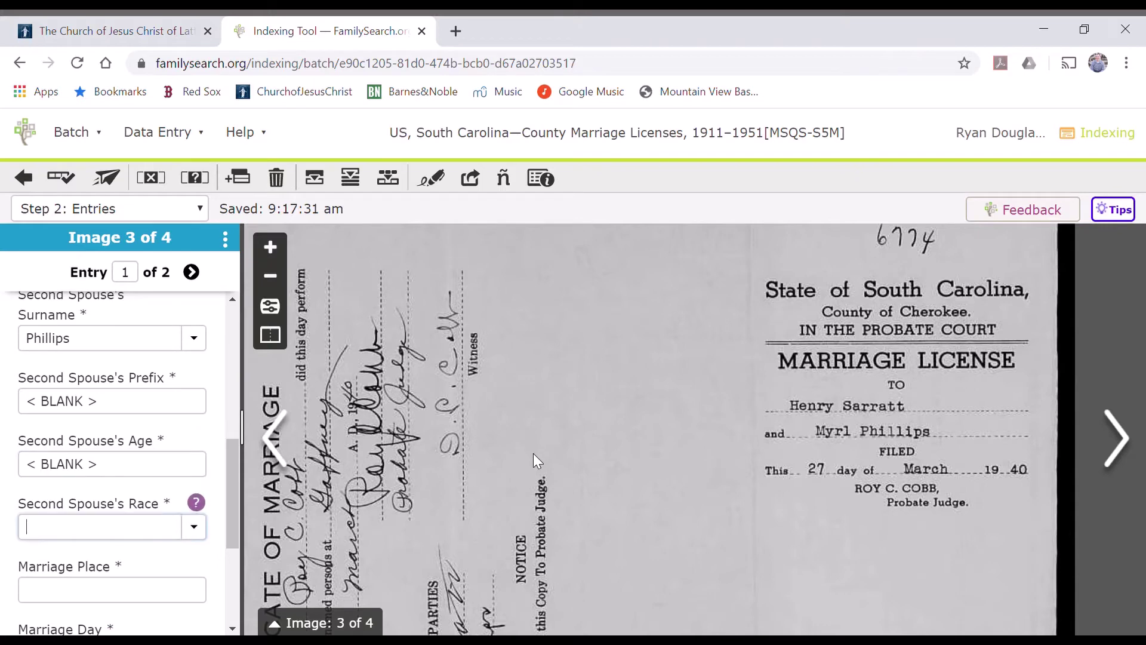
key(ctrl+b)
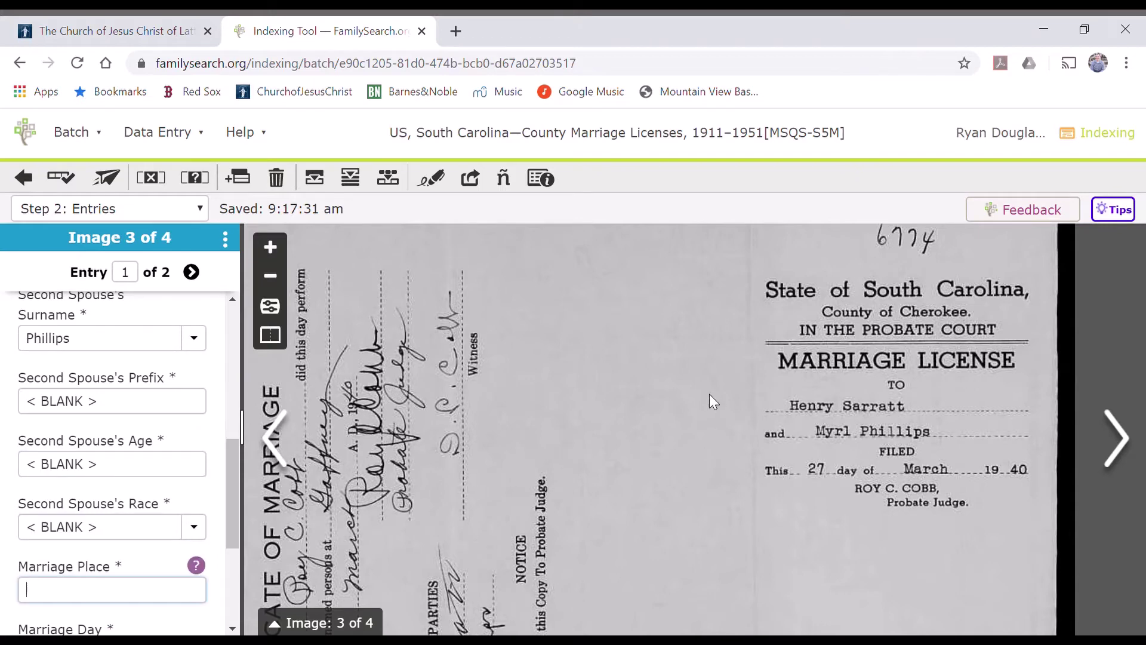
- Read the ceremony location on image 3's marriage certificate and enter the marriage place as Gaffney, Cherokee, South Carolina
drag(358, 397, 535, 323)
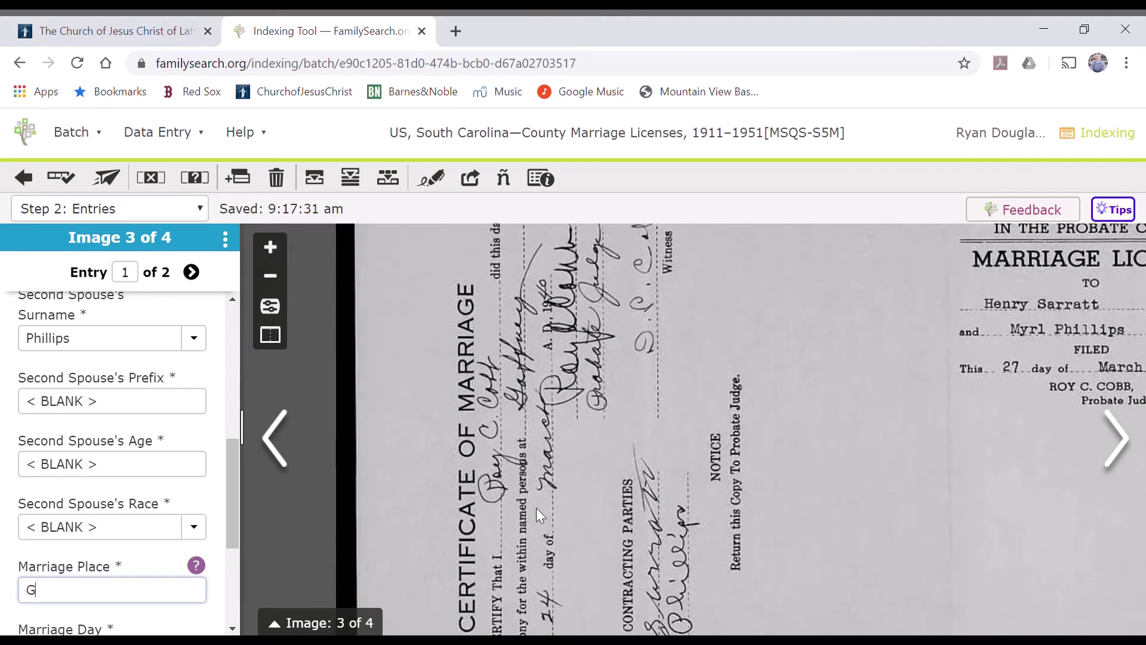
text(affney, Cherokee, South Car)
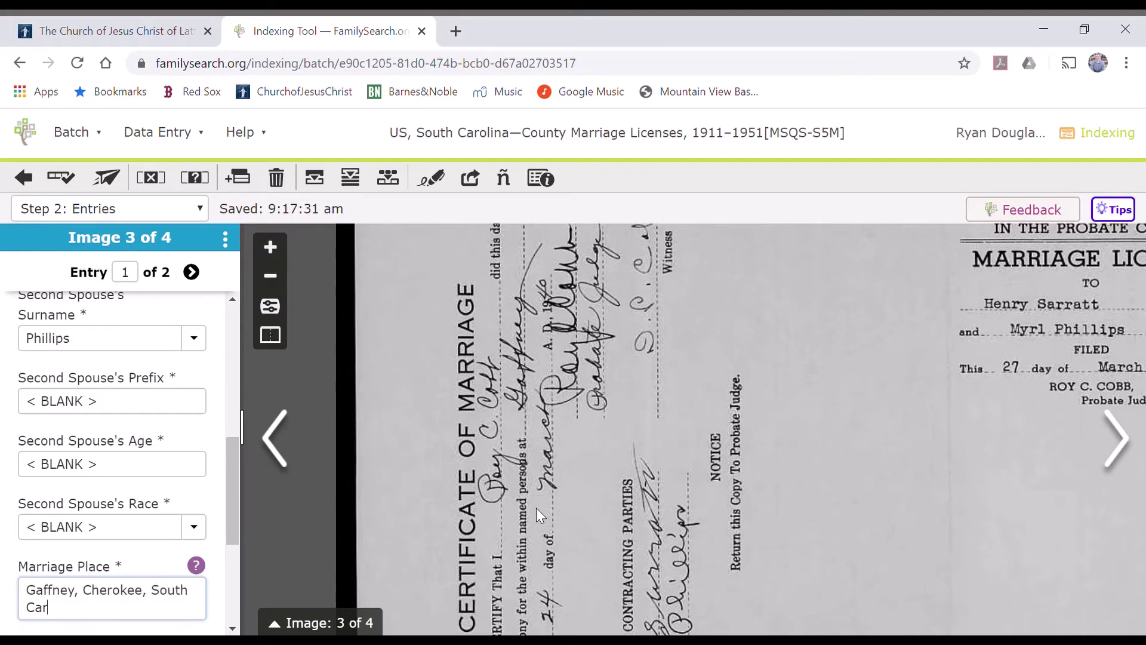
text(olina)
key(Tab)
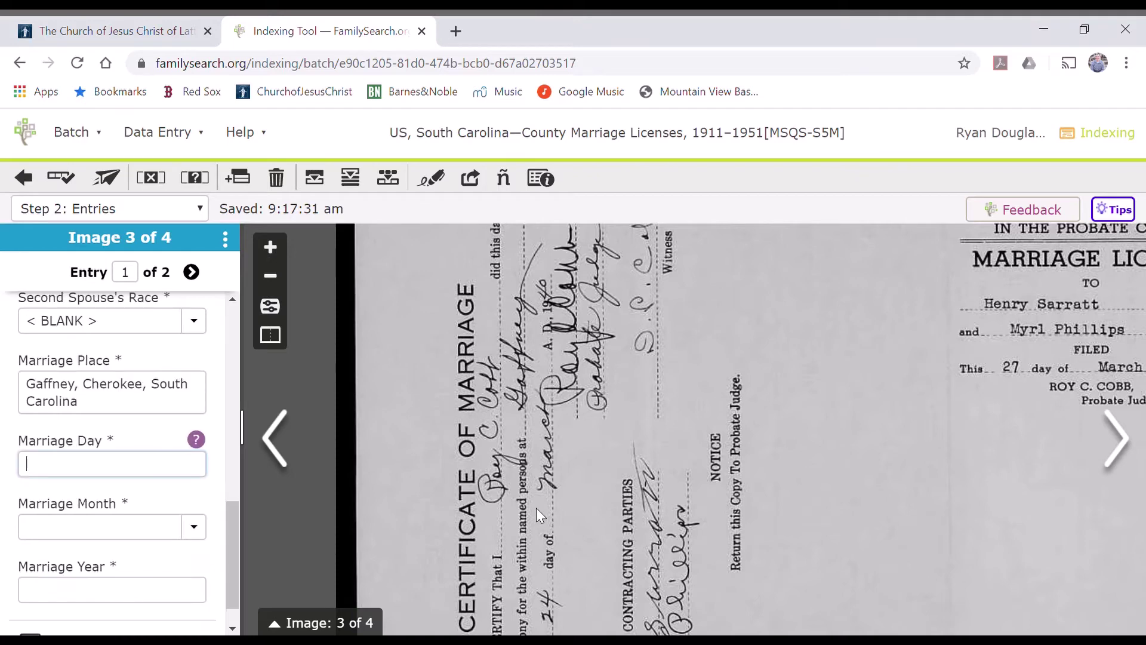
- Compare the certificate and filing dates on image 3, and check the Marriage Day field help for the priority among multiple dates
drag(970, 578, 859, 436)
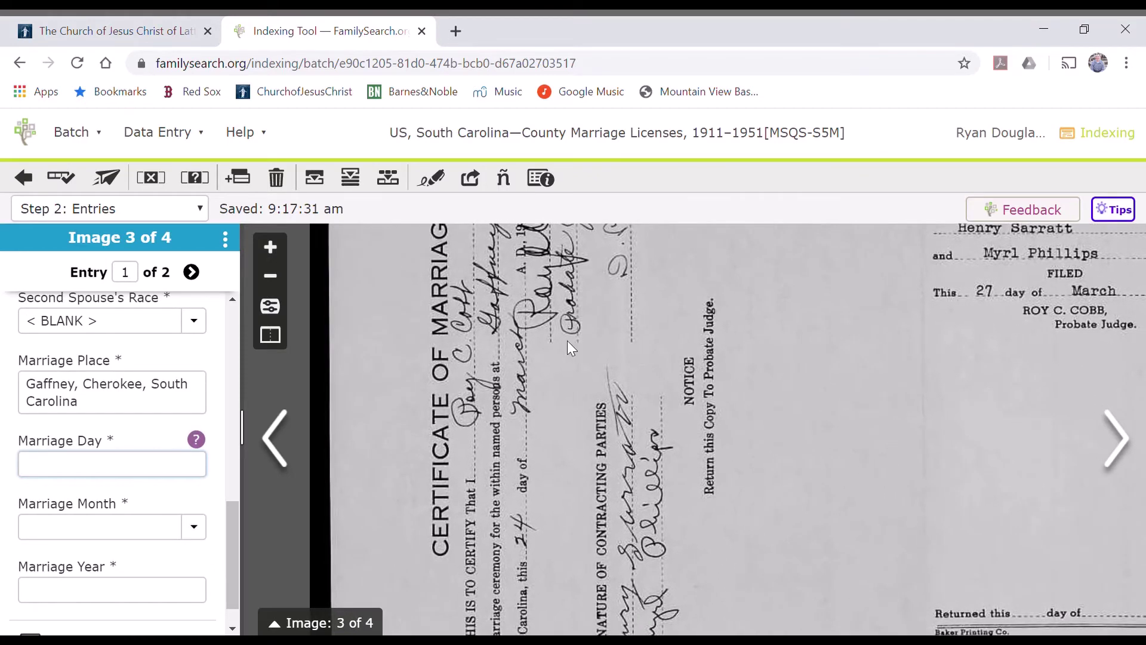
drag(884, 389, 686, 564)
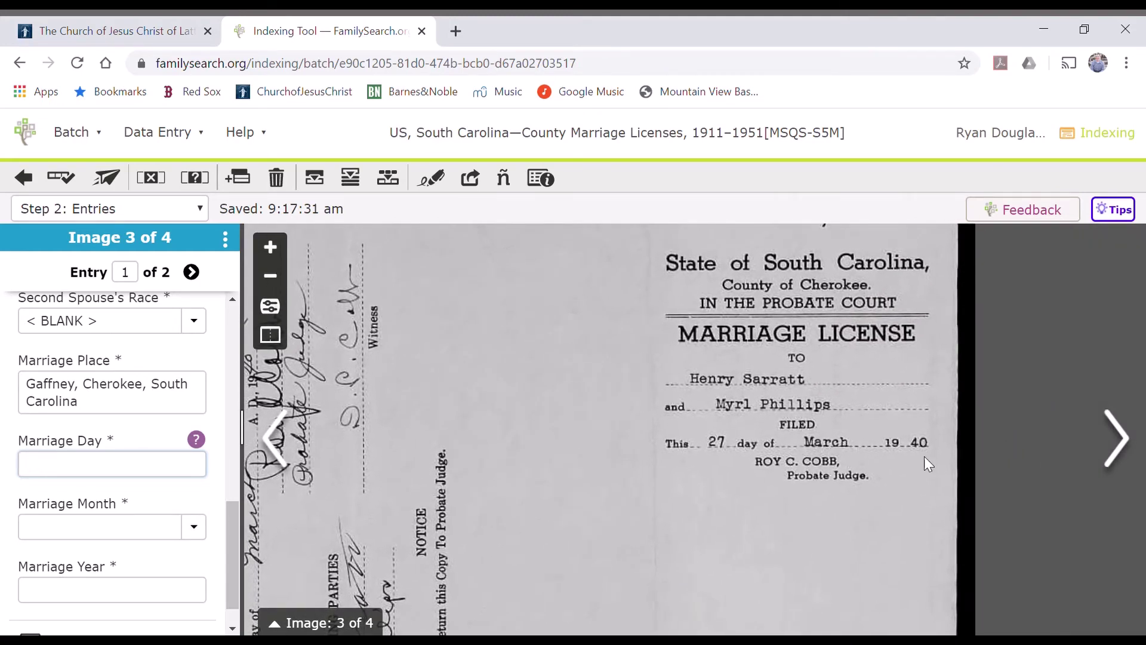
drag(518, 517, 735, 388)
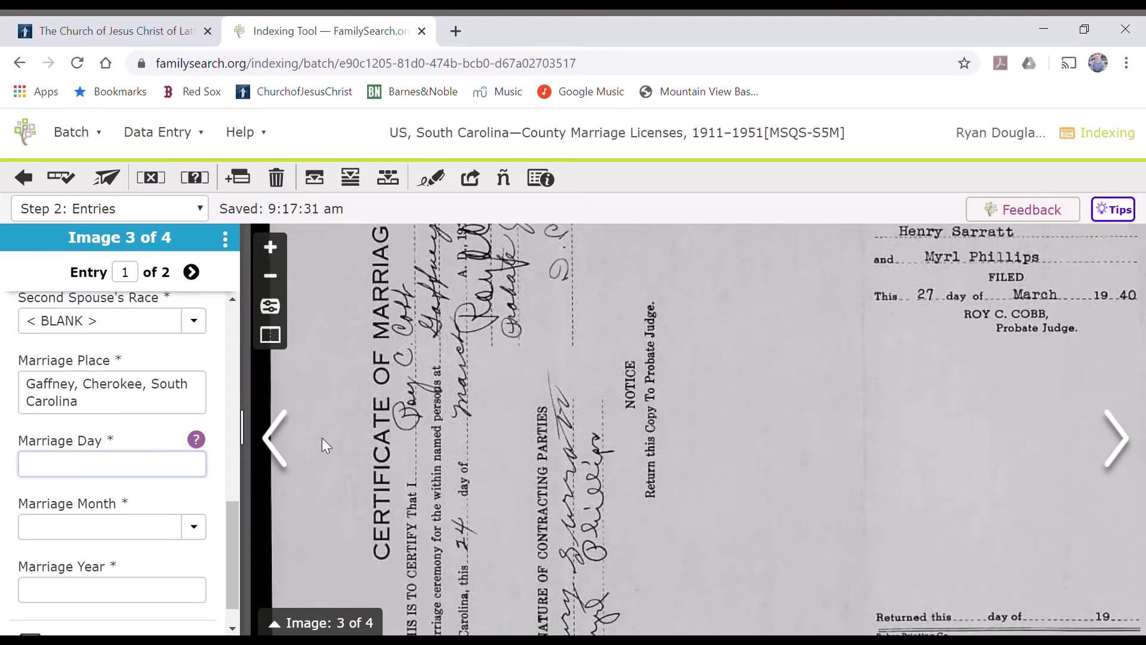
scroll(591, 477, down, 2)
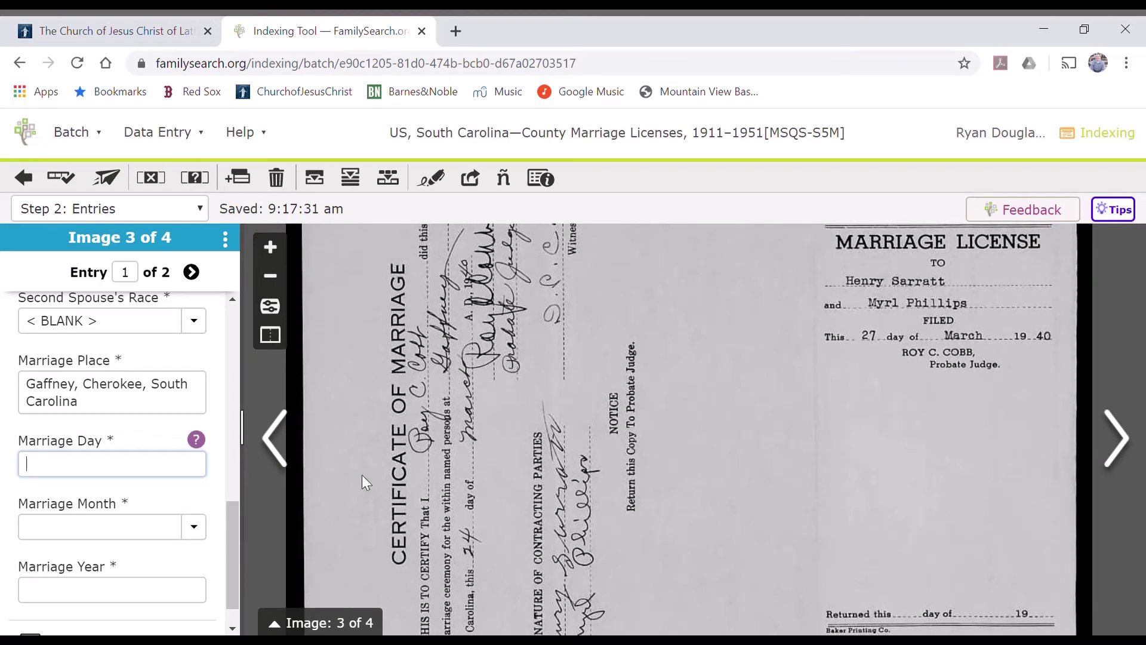
drag(453, 591, 495, 497)
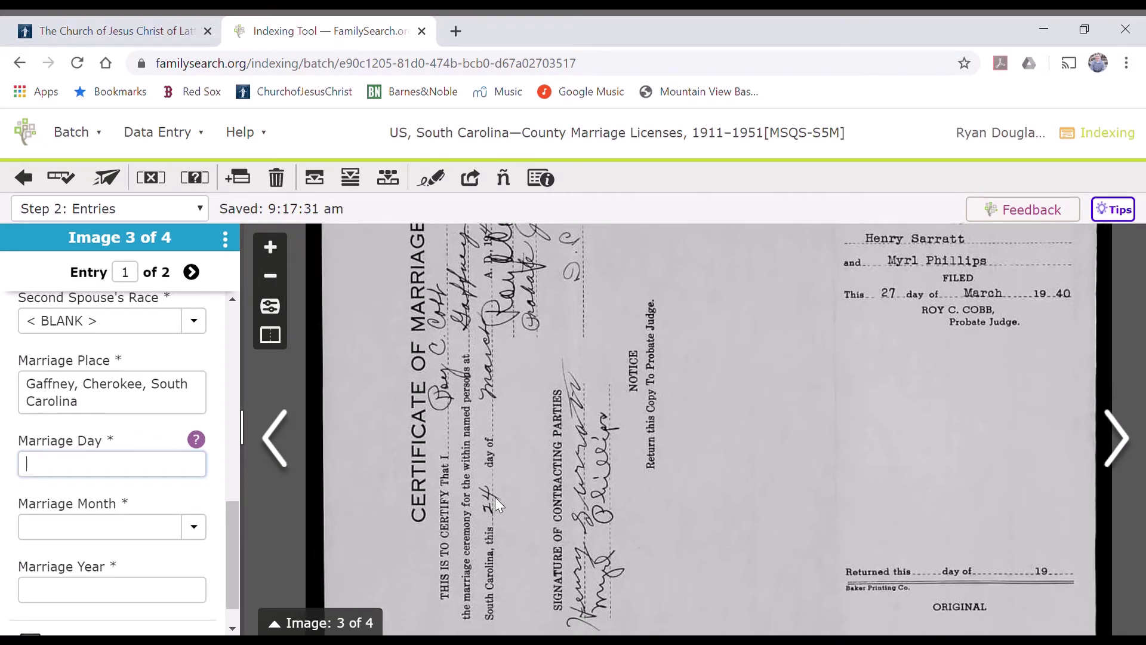
click(197, 441)
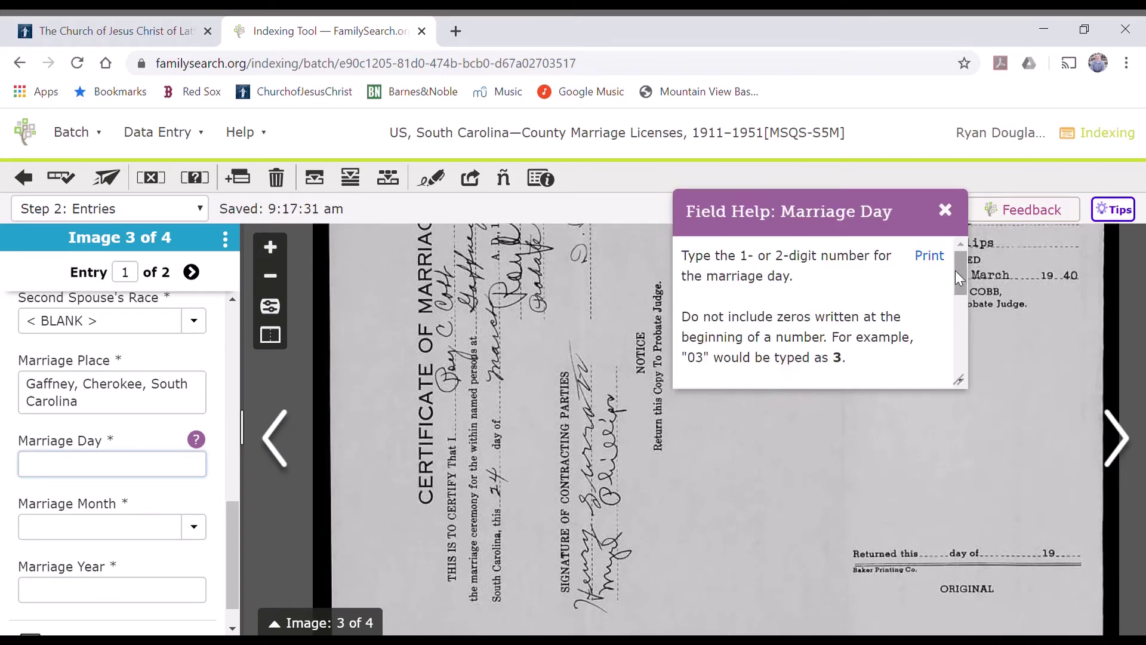
drag(963, 267, 974, 305)
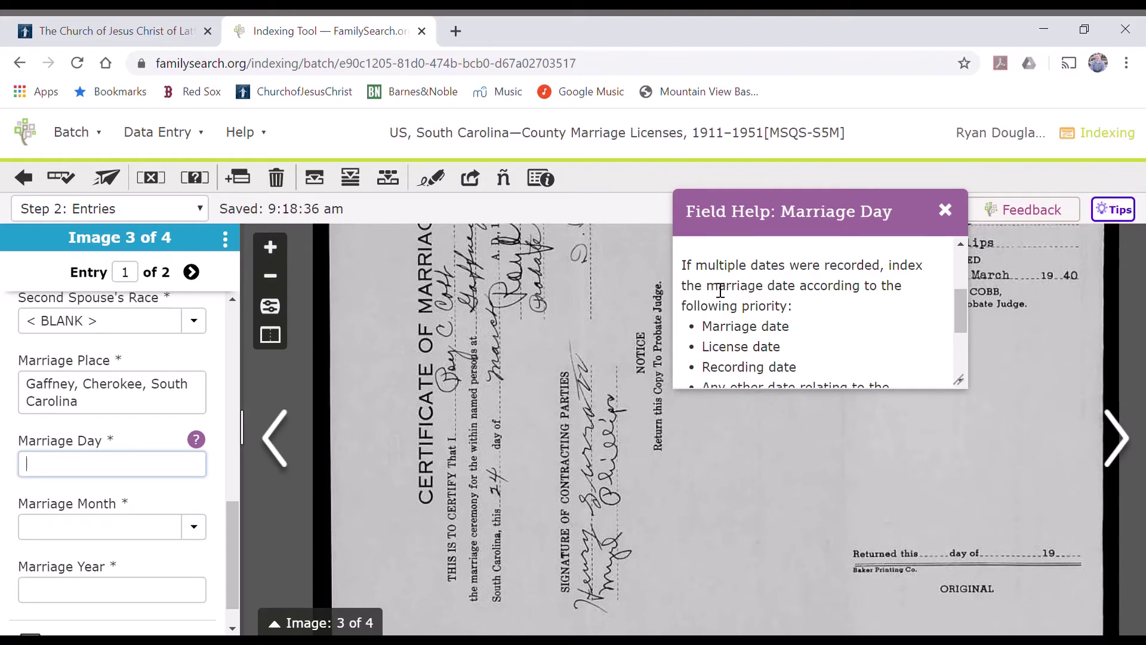
drag(967, 306, 967, 313)
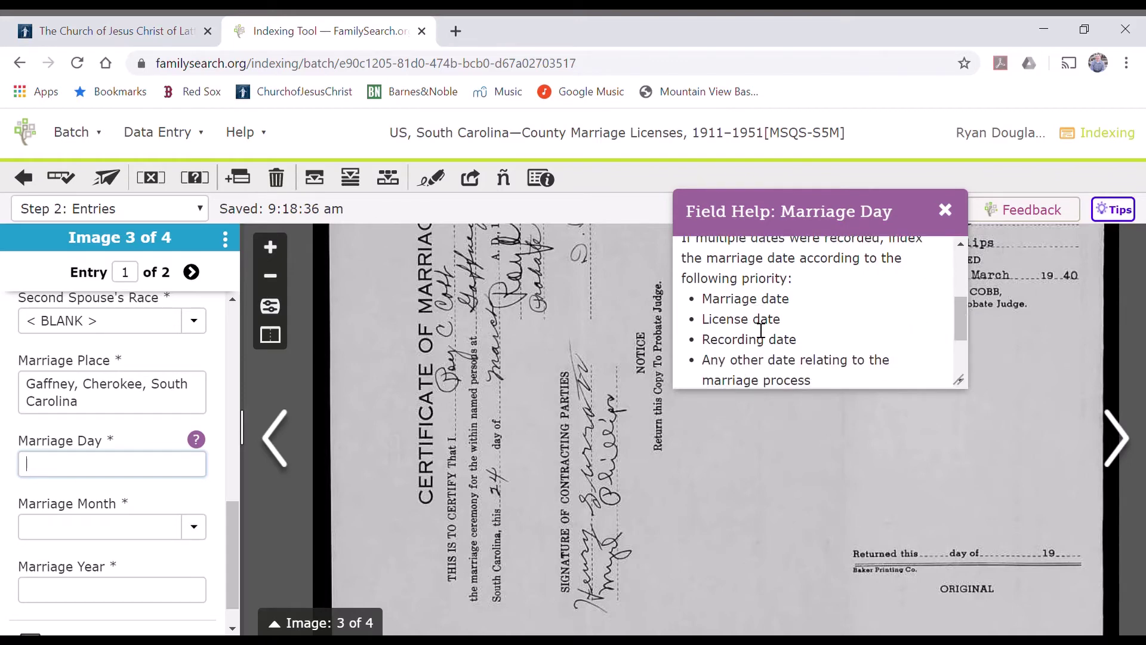
drag(967, 333, 959, 325)
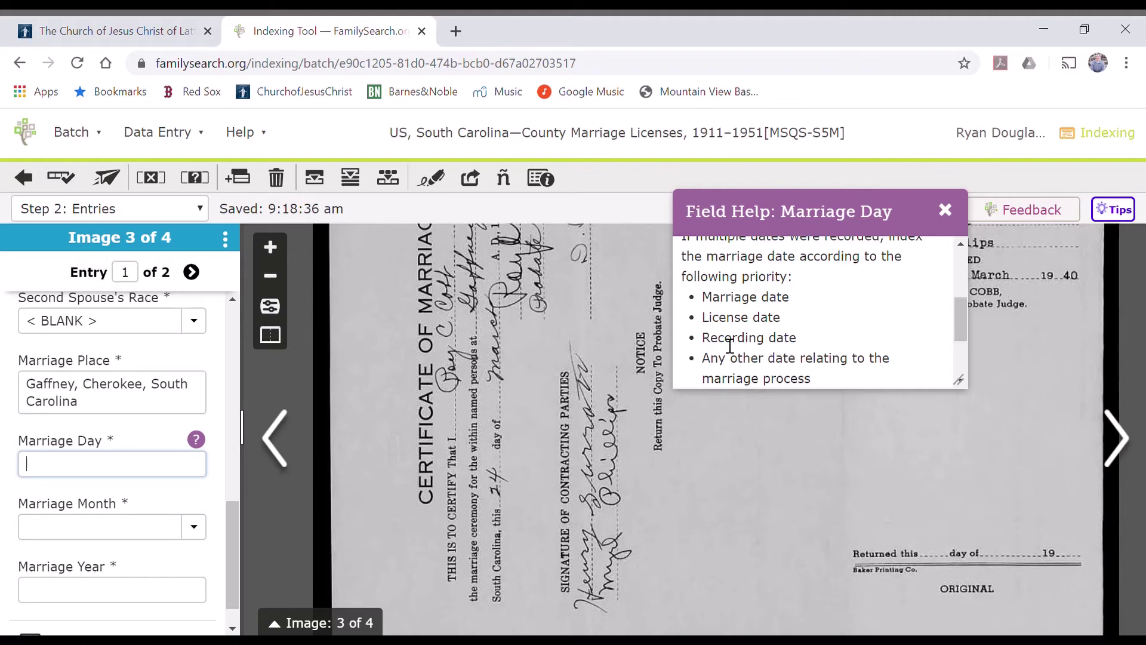
click(947, 210)
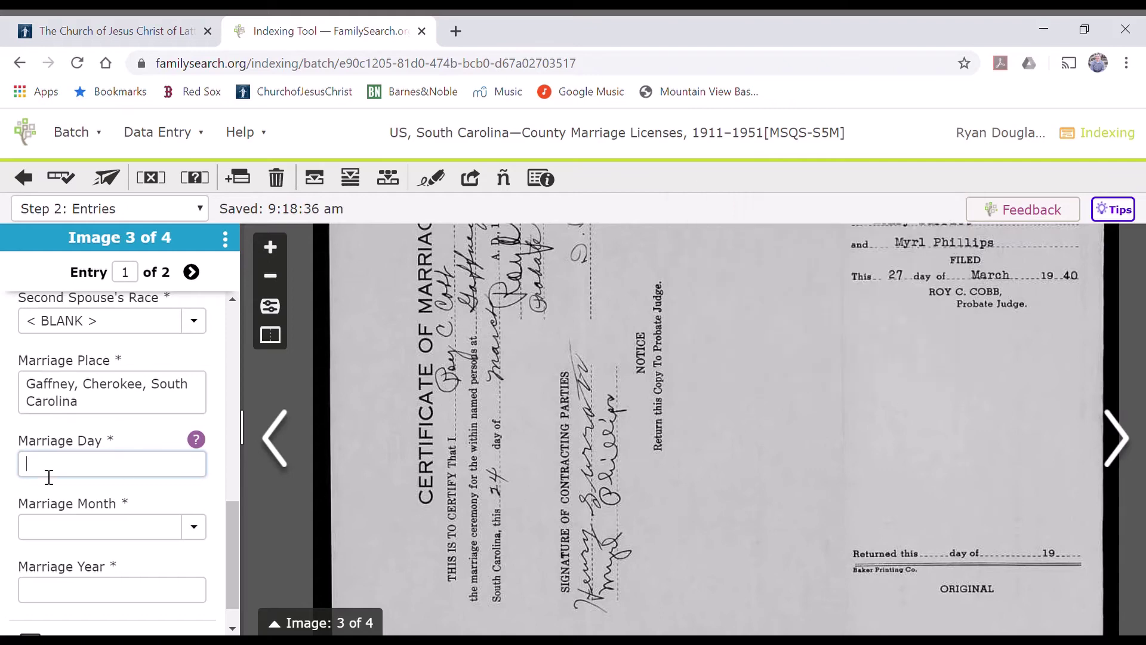
- Enter the marriage date for image 3 as 24 Mar 1940, reading the year from the marriage certificate
text(24)
key(Tab)
text(Mar)
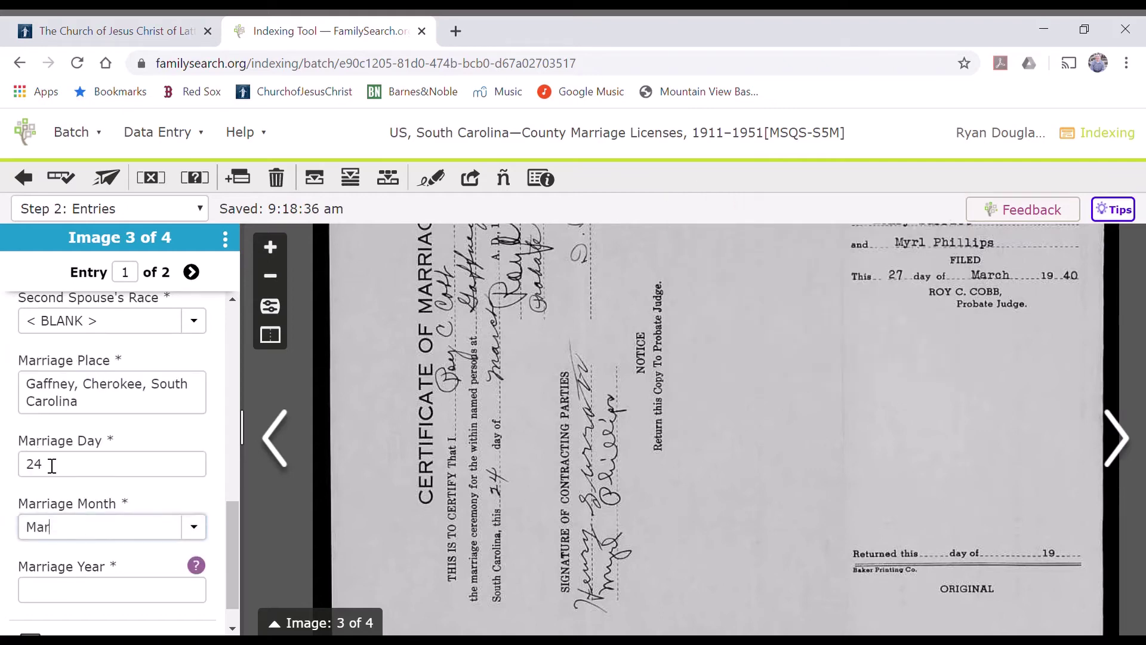
key(Tab)
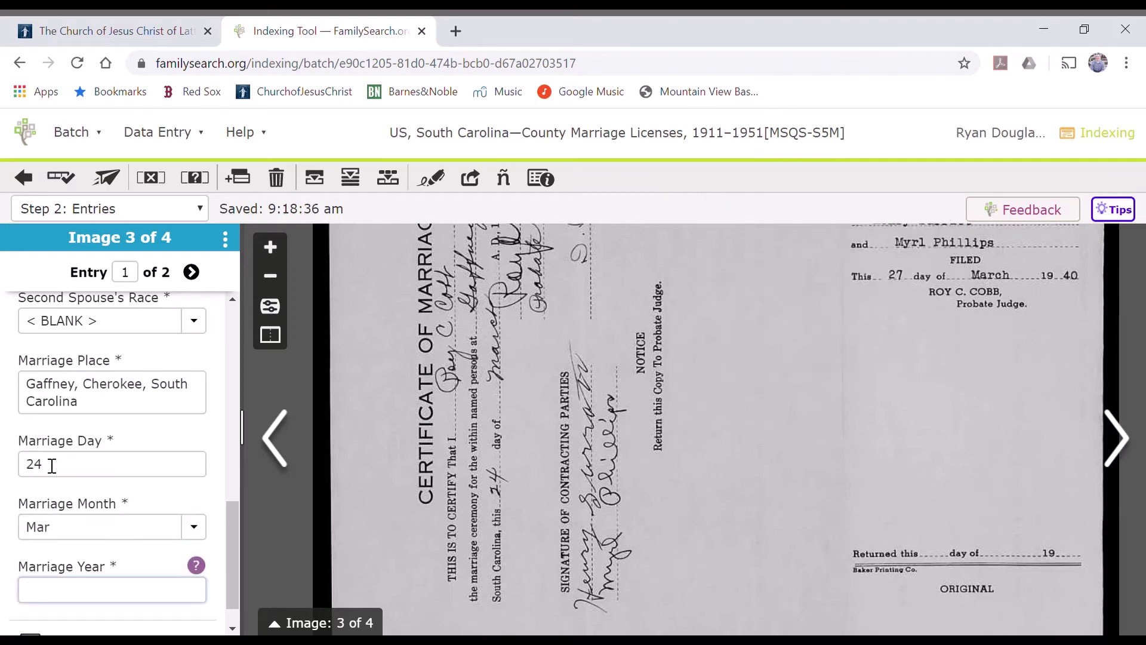
text(19)
scroll(505, 398, up, 2)
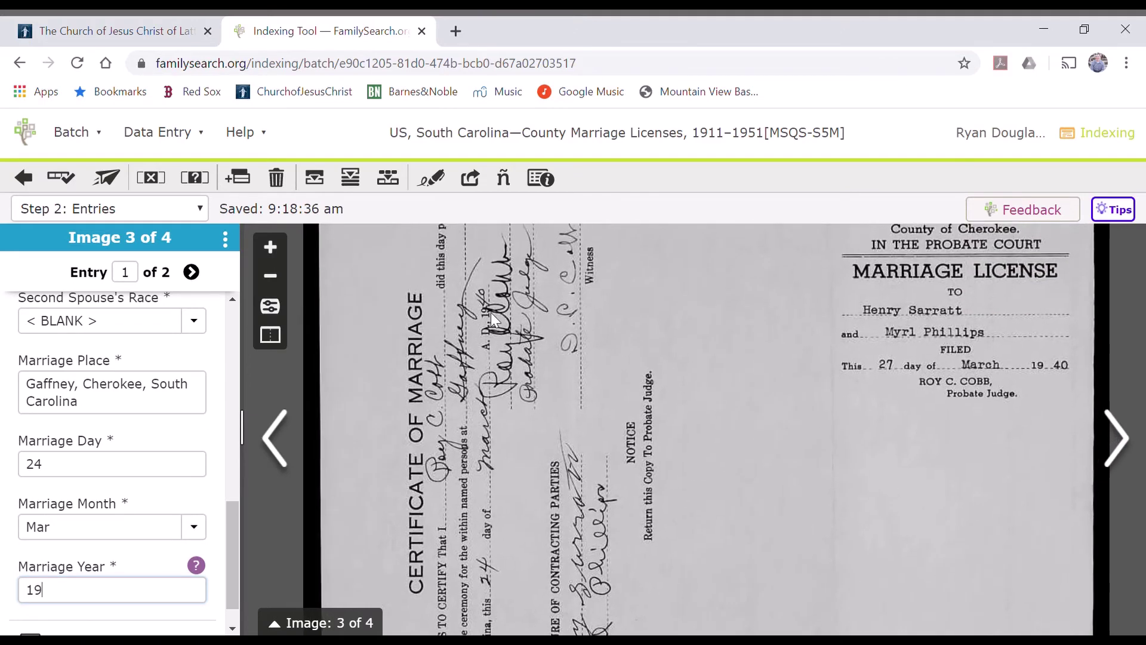
text(40)
key(Tab)
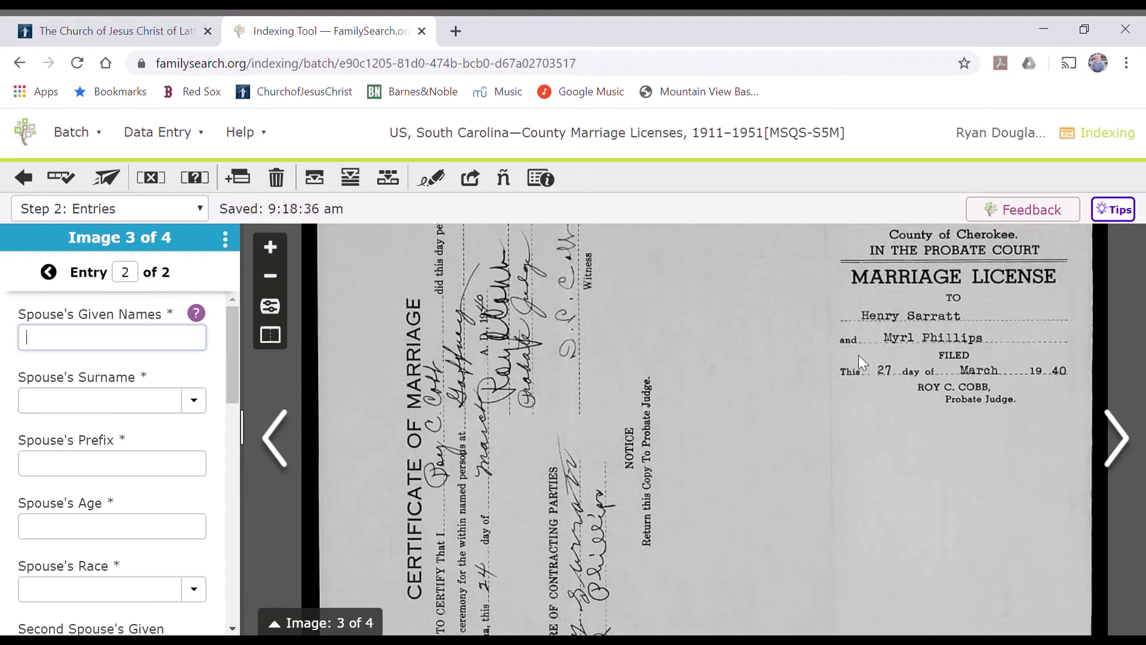
- Go to image 4 and enter the first spouse's given name and surname from the first affidavit
click(1118, 439)
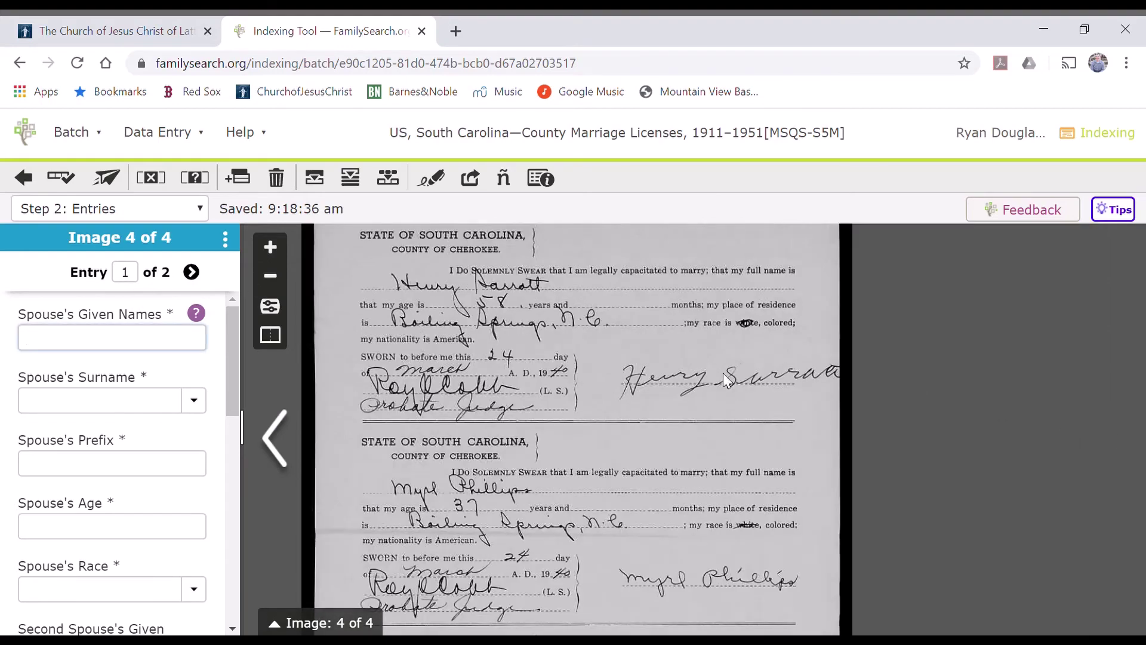
drag(723, 373, 757, 443)
scroll(712, 449, up, 1)
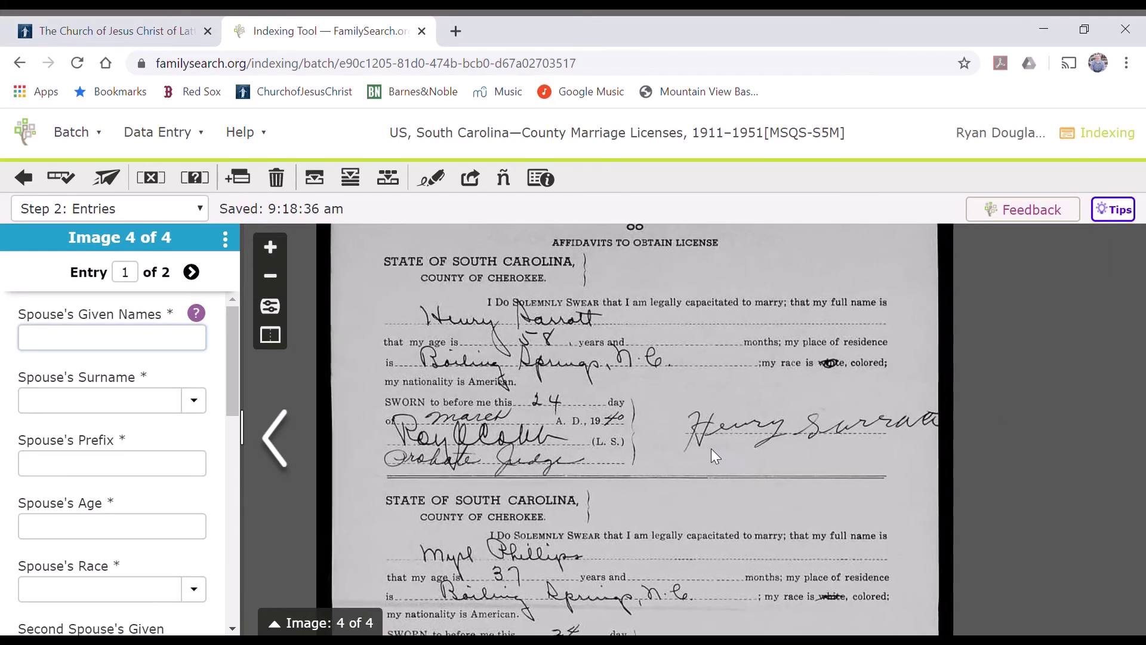
click(140, 339)
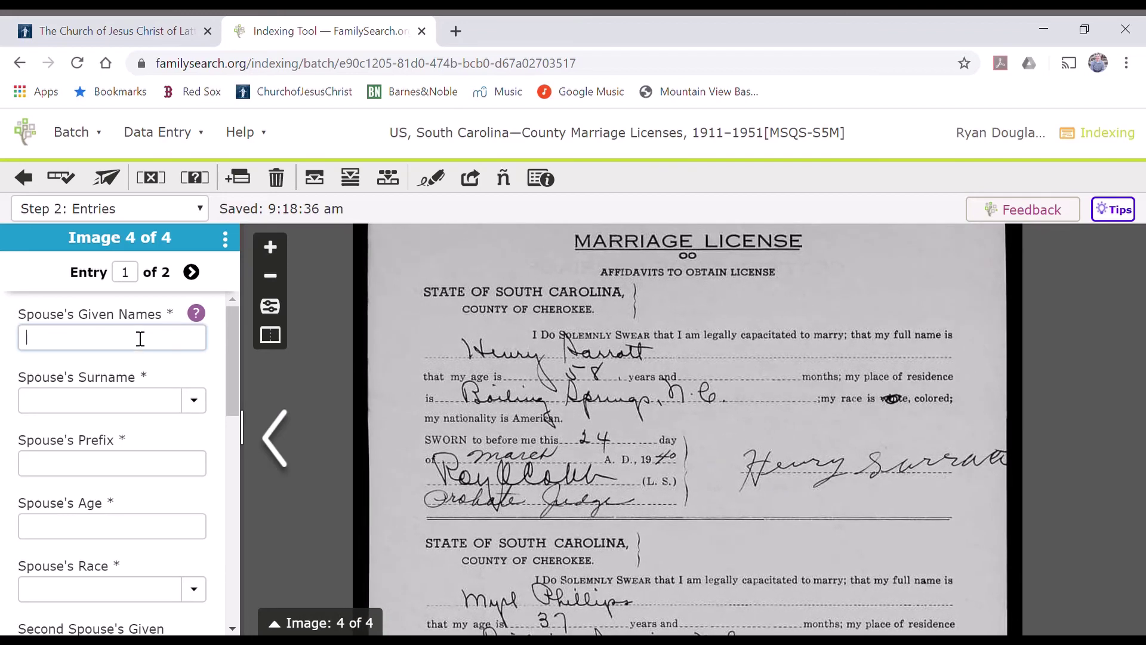
key(Tab)
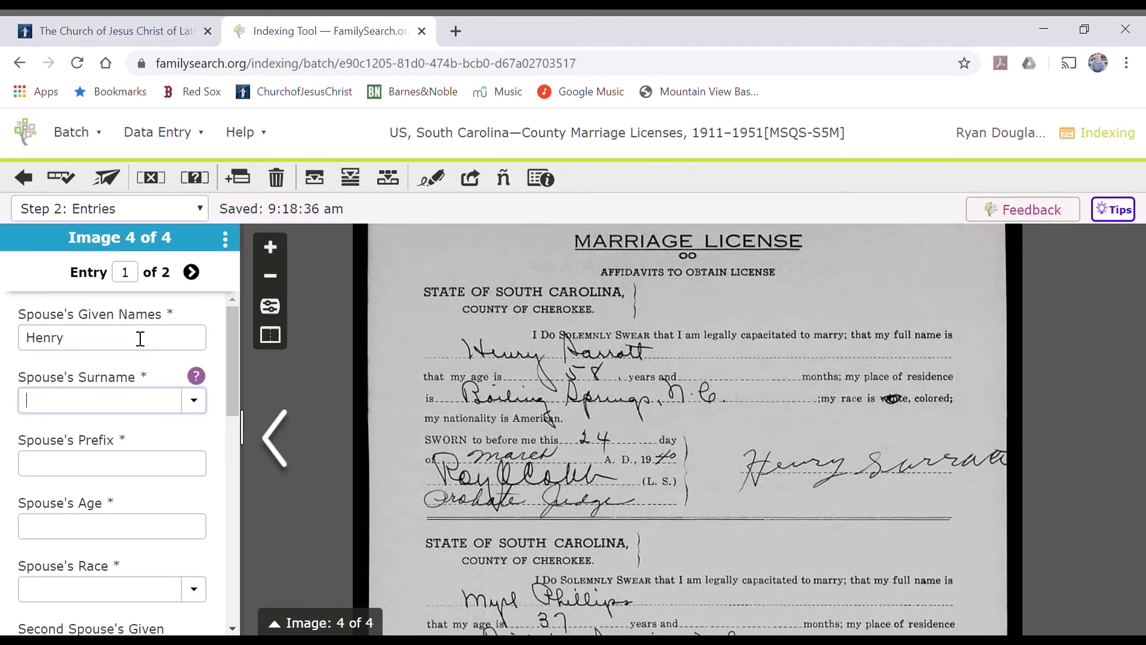
text(Sarratt)
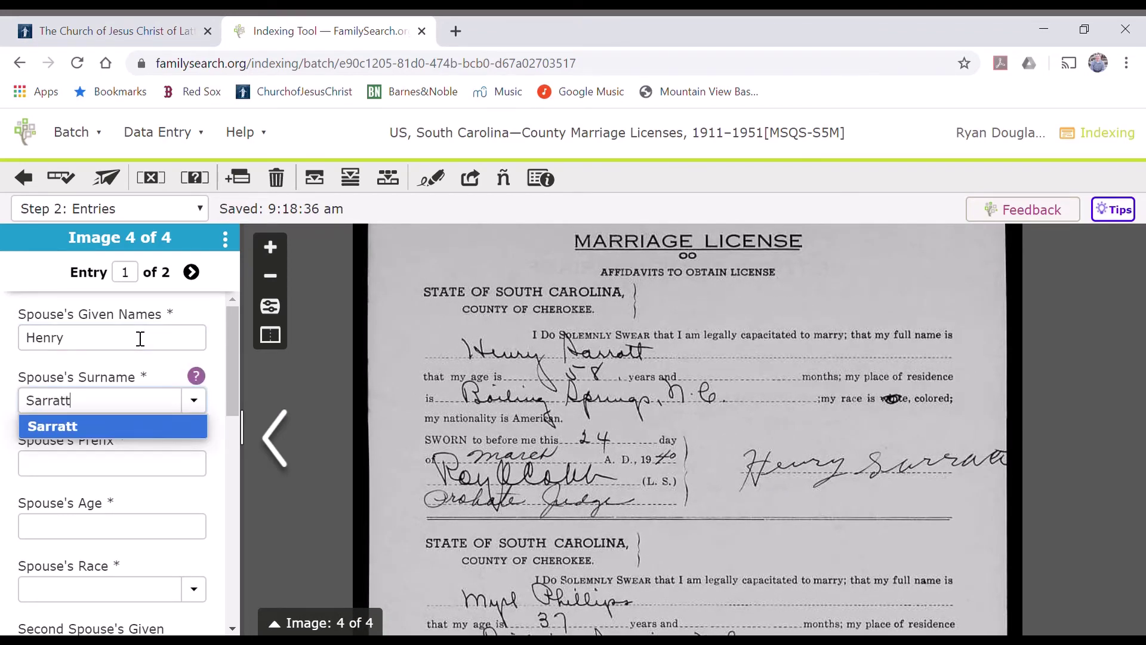
key(Tab)
- Mark the first spouse's prefix as blank on image 4, and enter age 58 and race Colored
key(ctrl+b)
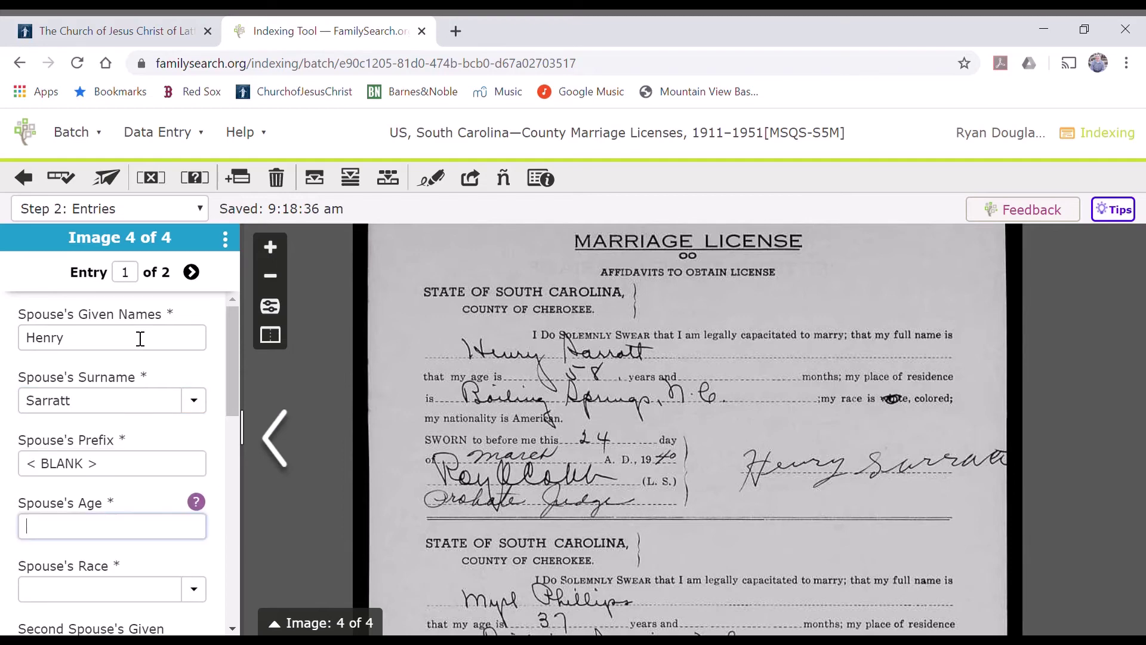
text(58)
key(Tab)
text(Colored)
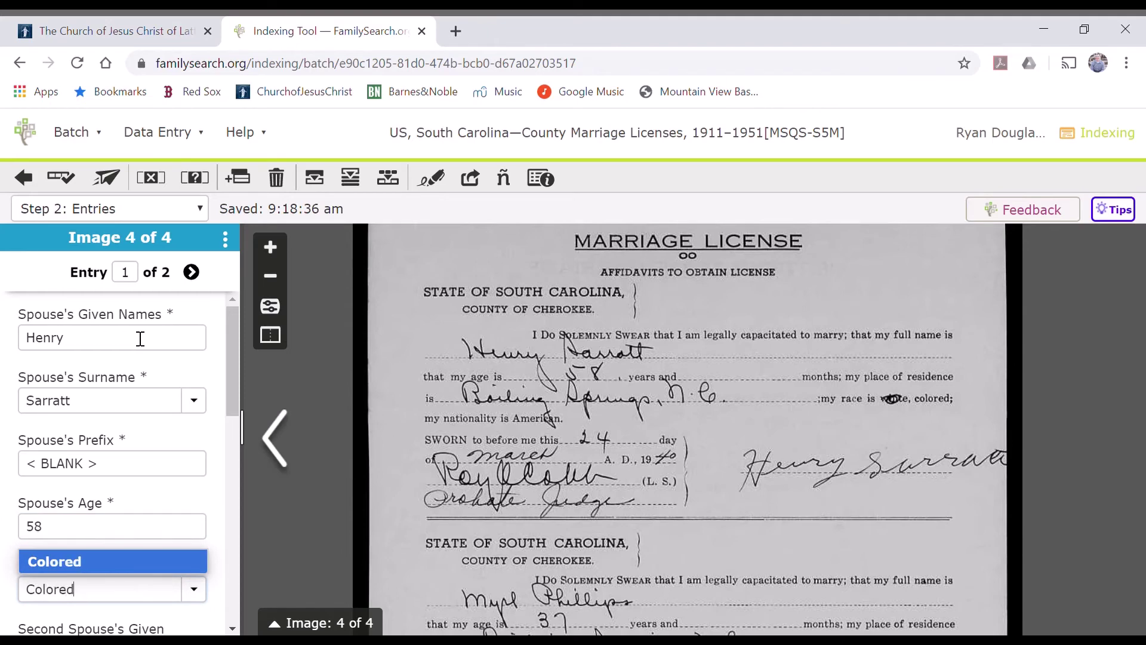
key(Tab)
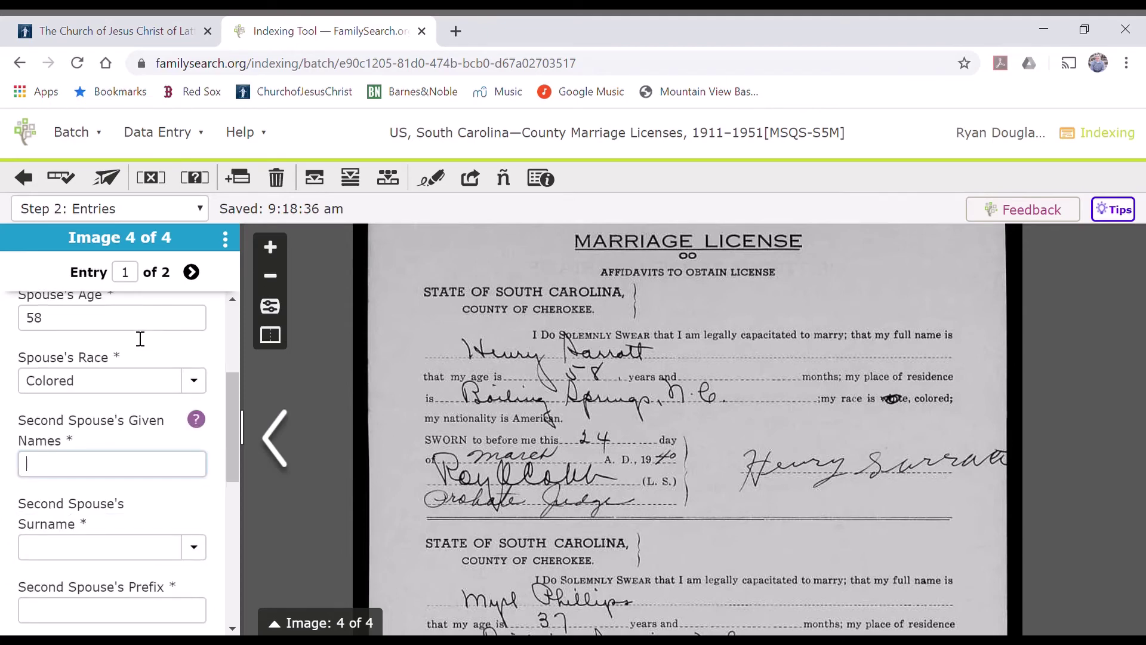
- Enter the second spouse's given name and surname from the second affidavit on image 4
scroll(747, 375, down, 5)
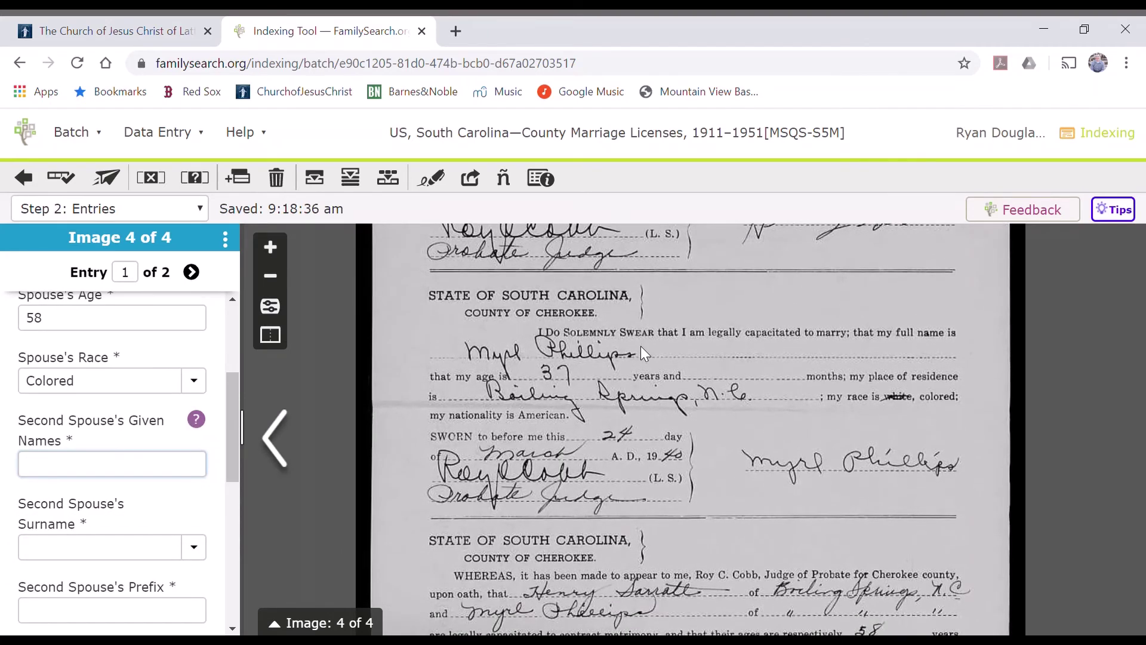
text(Myrl)
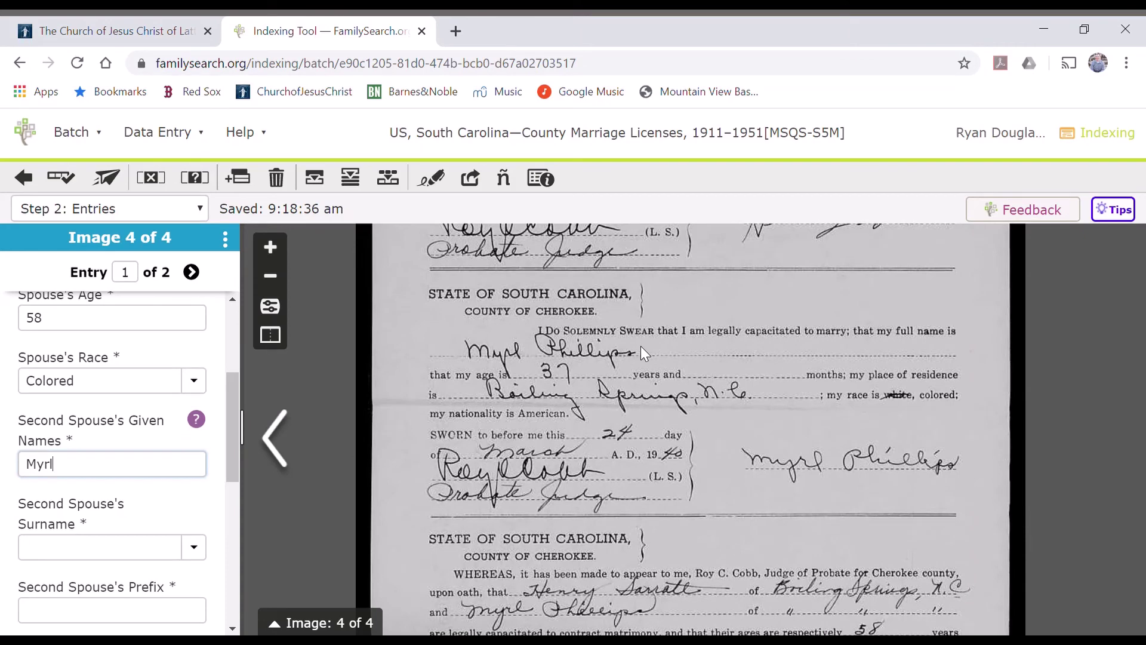
key(Tab)
text(Phillips)
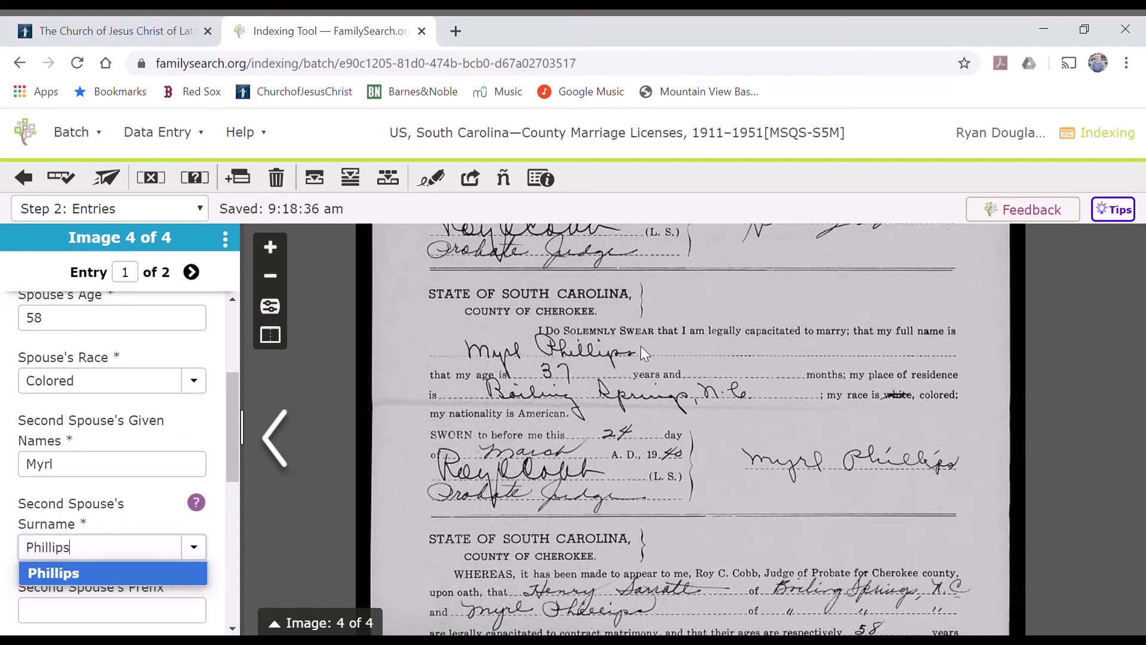
key(Tab)
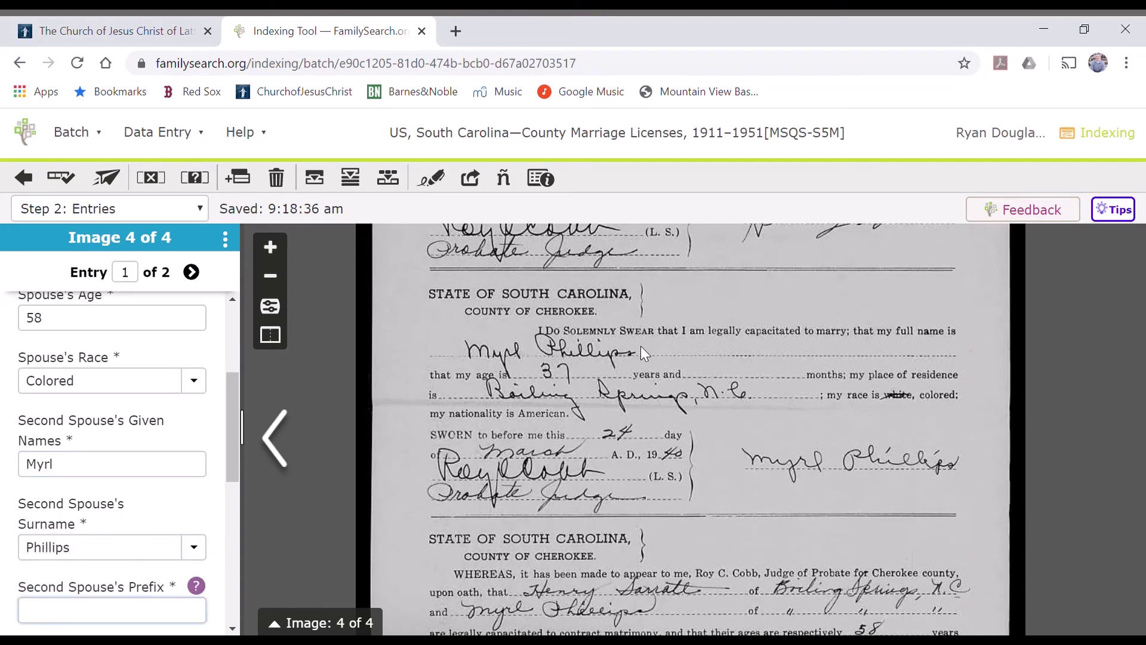
- Mark the second spouse's prefix as blank on image 4, and enter age 37 and race Colored
key(ctrl+b)
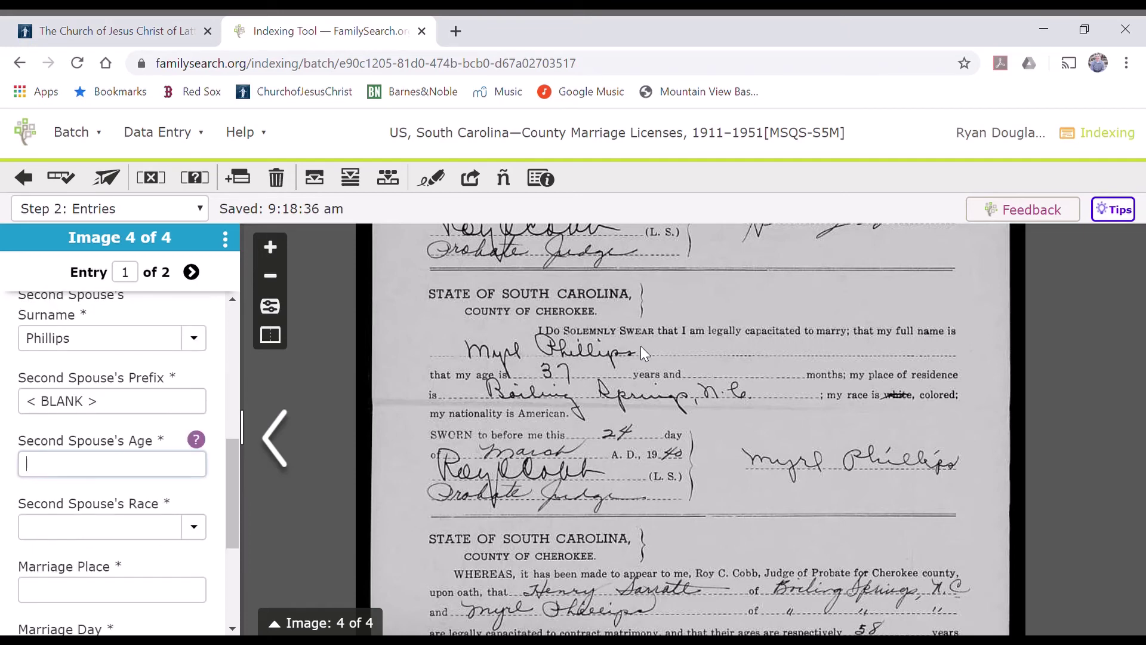
text(37)
key(Tab)
text(Color)
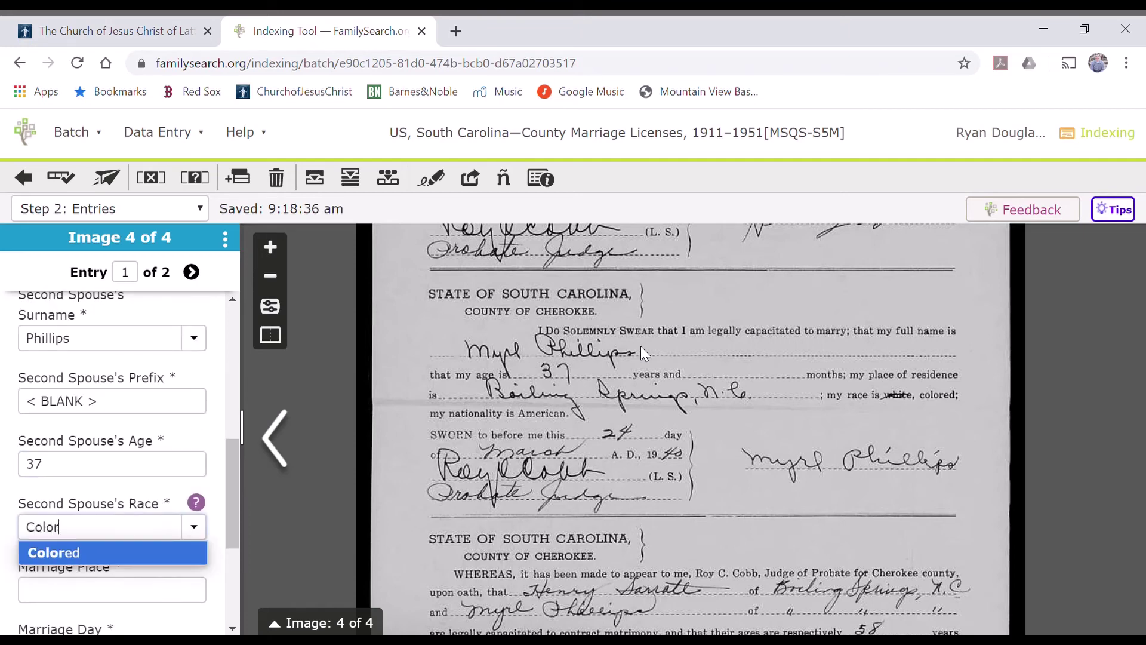
key(Tab)
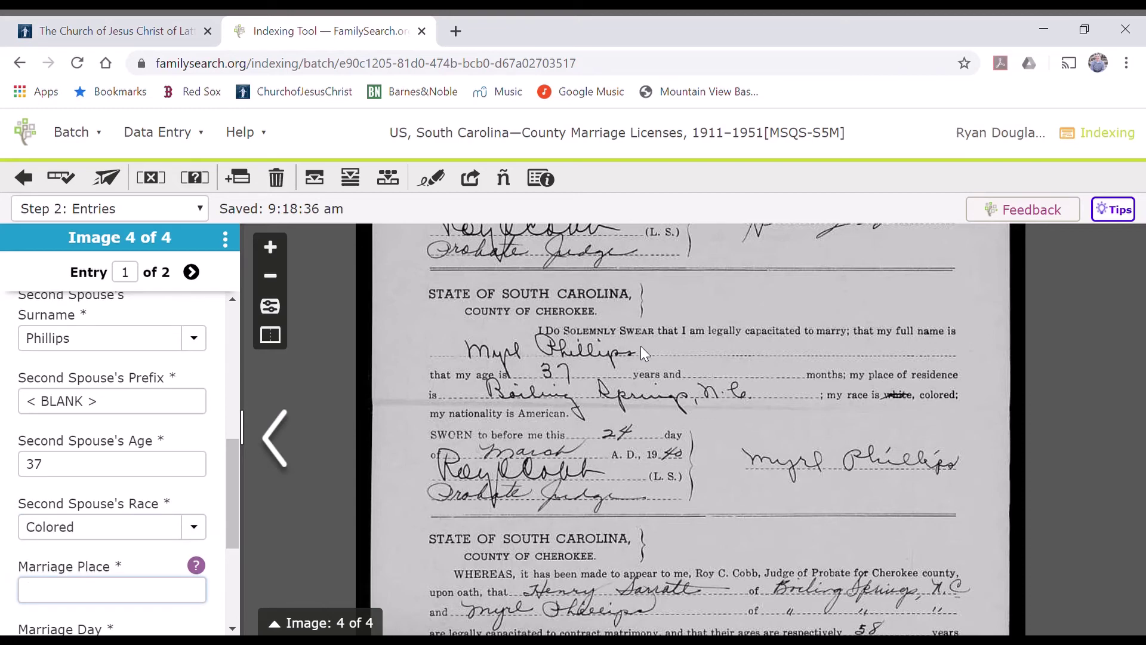
- Enter the marriage place for image 4 as Cherokee, South Carolina, based on the license section of the document
scroll(643, 380, down, 4)
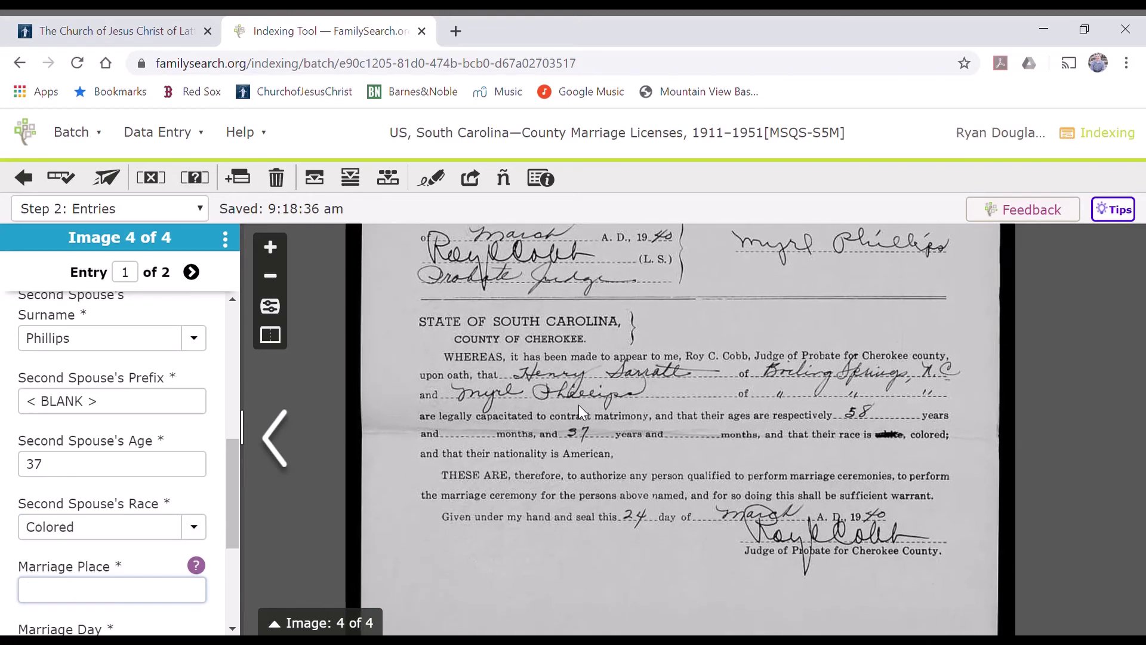
text(Cher)
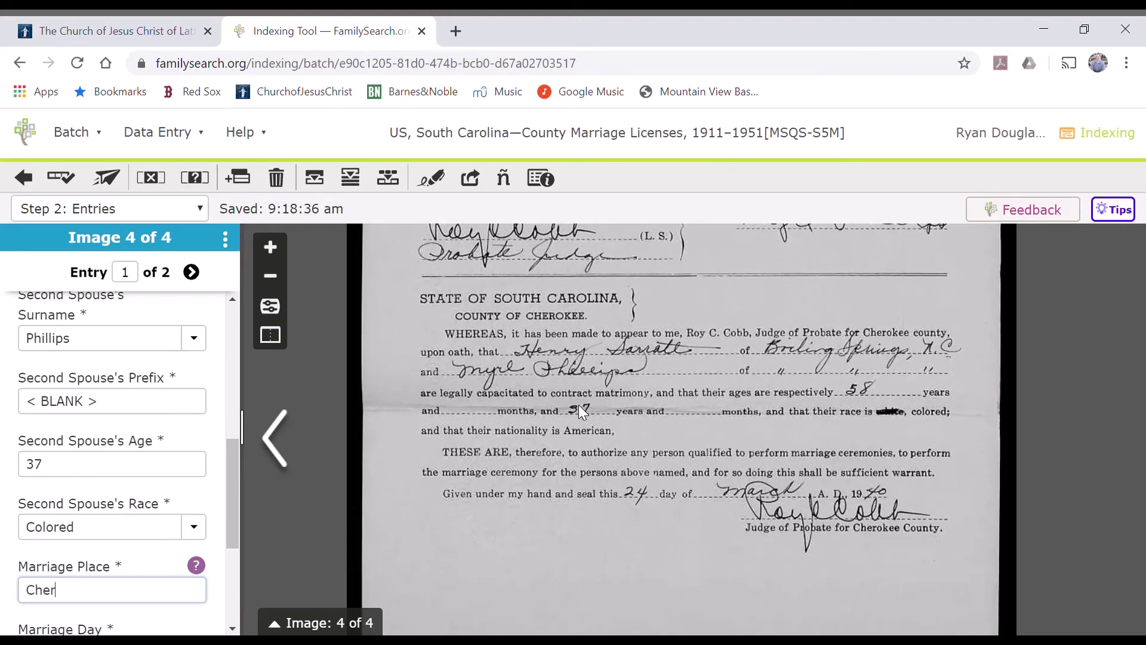
text(okee, South Caro)
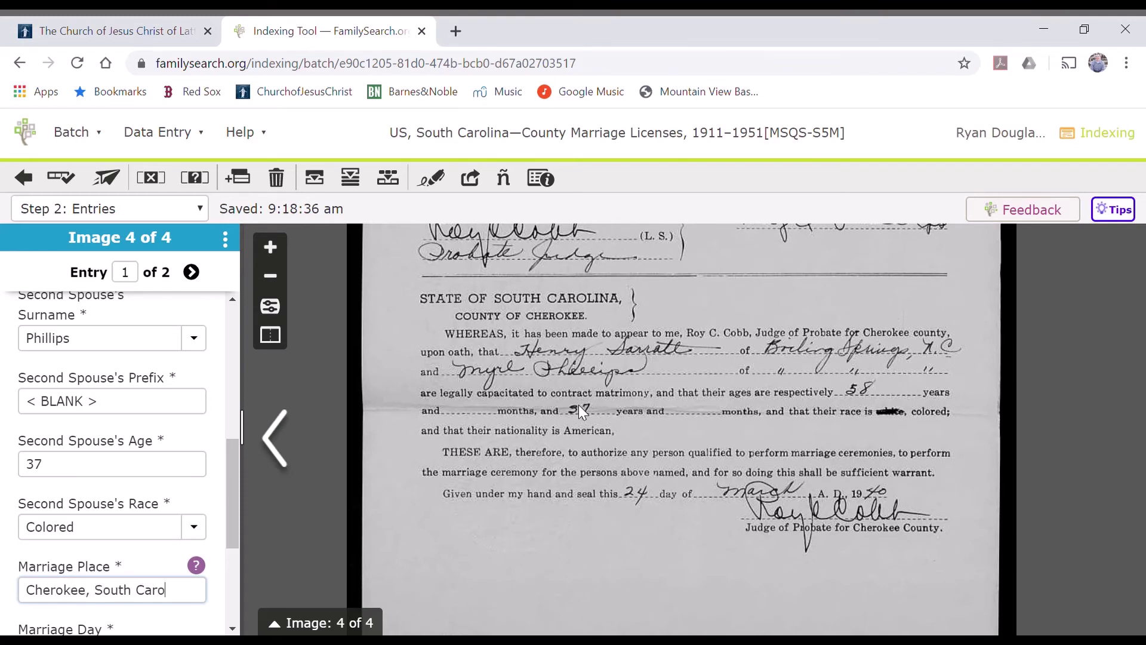
text(lina)
key(Tab)
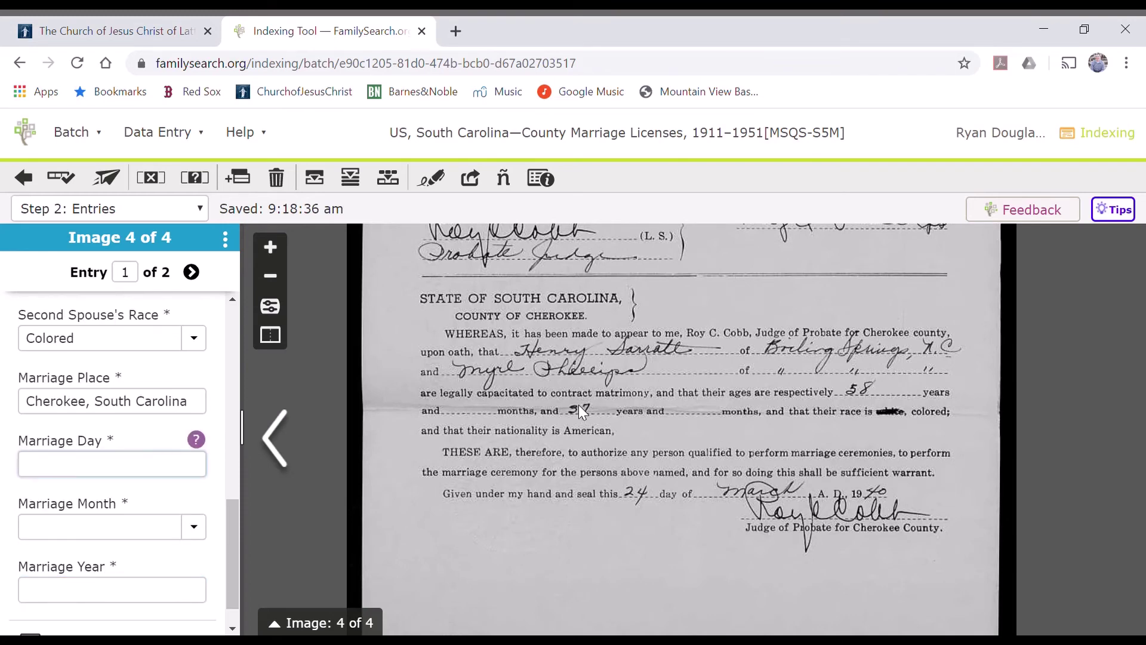
- Enter the marriage date for image 4 as 24 Mar 1940 from the license's seal date
drag(663, 500, 648, 548)
text(24)
key(Tab)
text(mar)
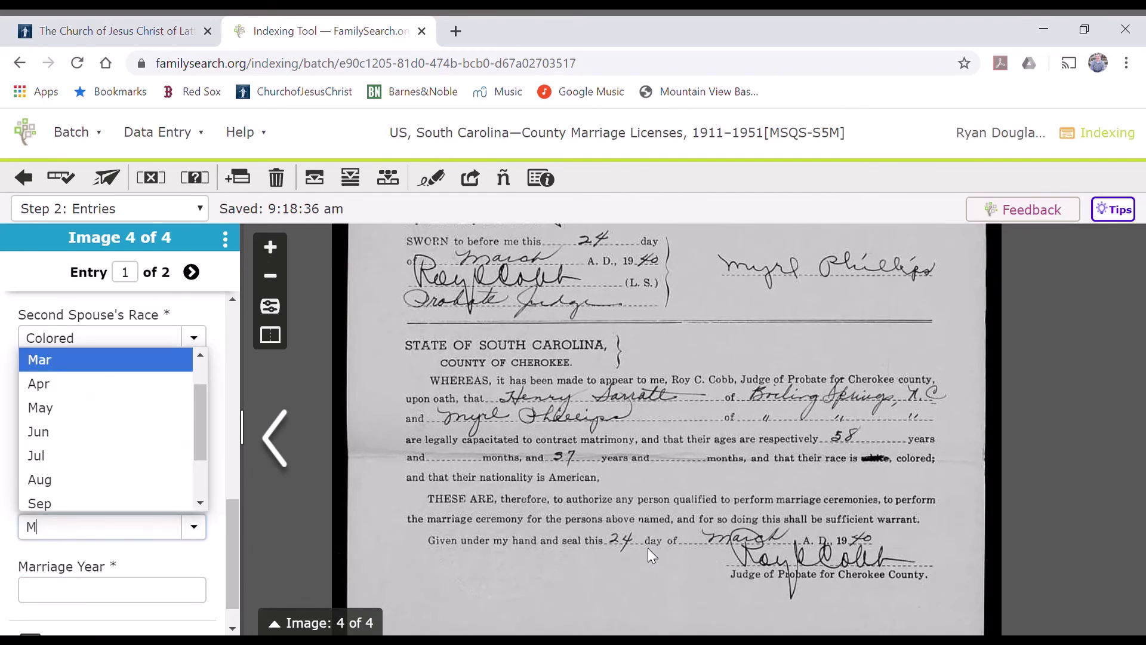
key(Tab)
text(1940)
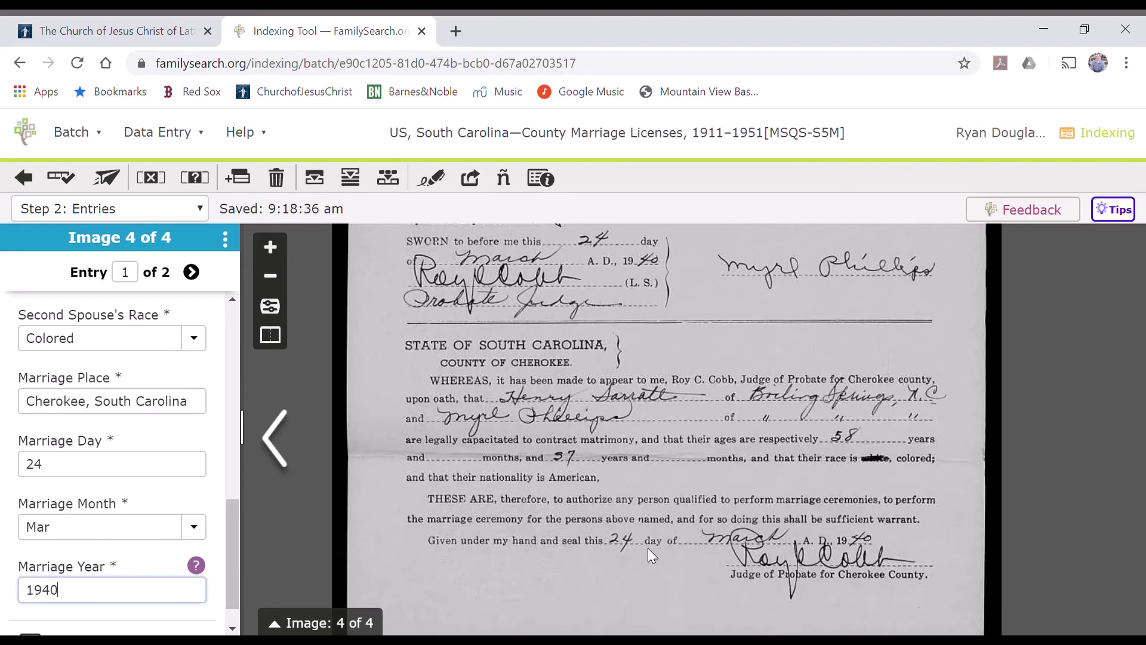
key(Tab)
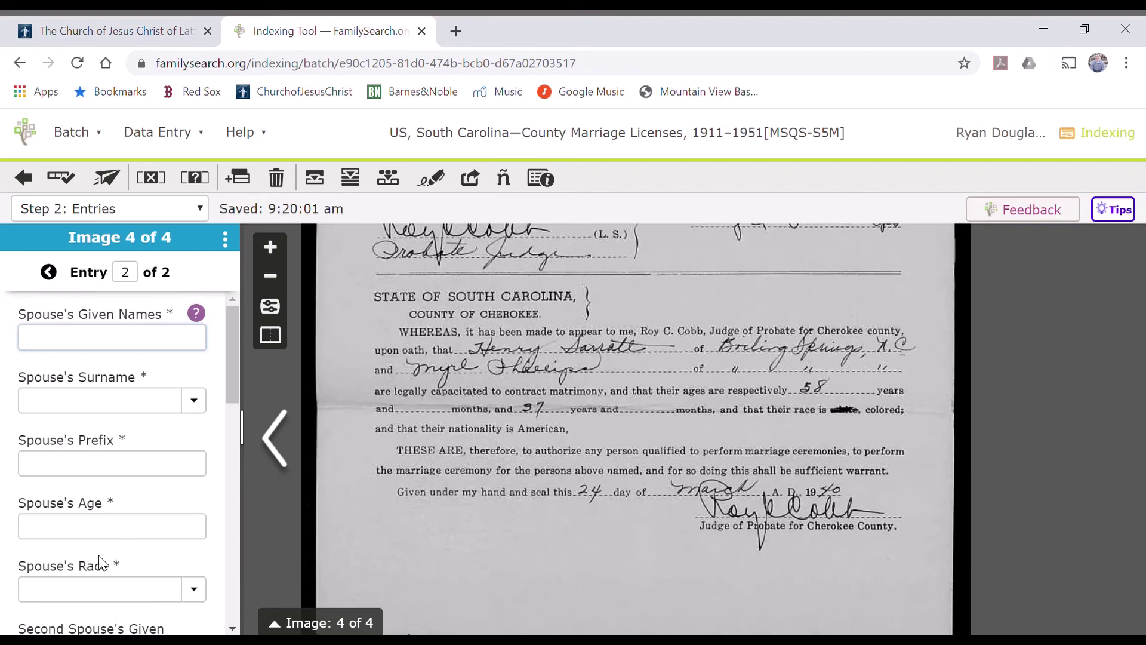
- Delete all blank entries in the batch and check the entry count on each of the four images
click(277, 177)
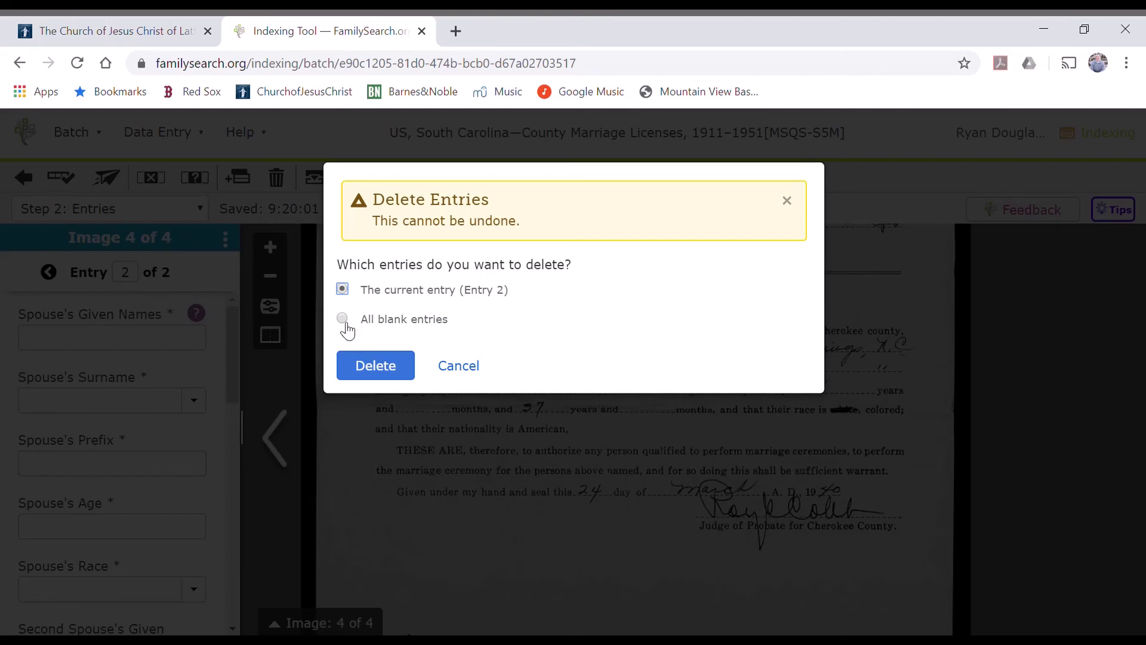
click(389, 373)
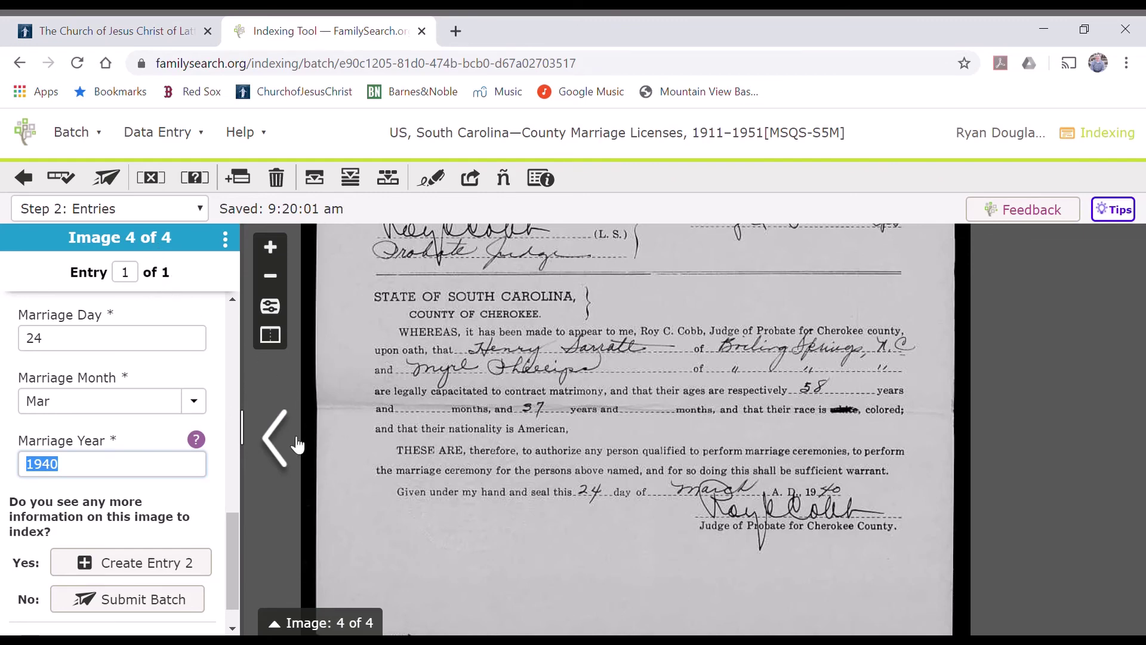
click(279, 443)
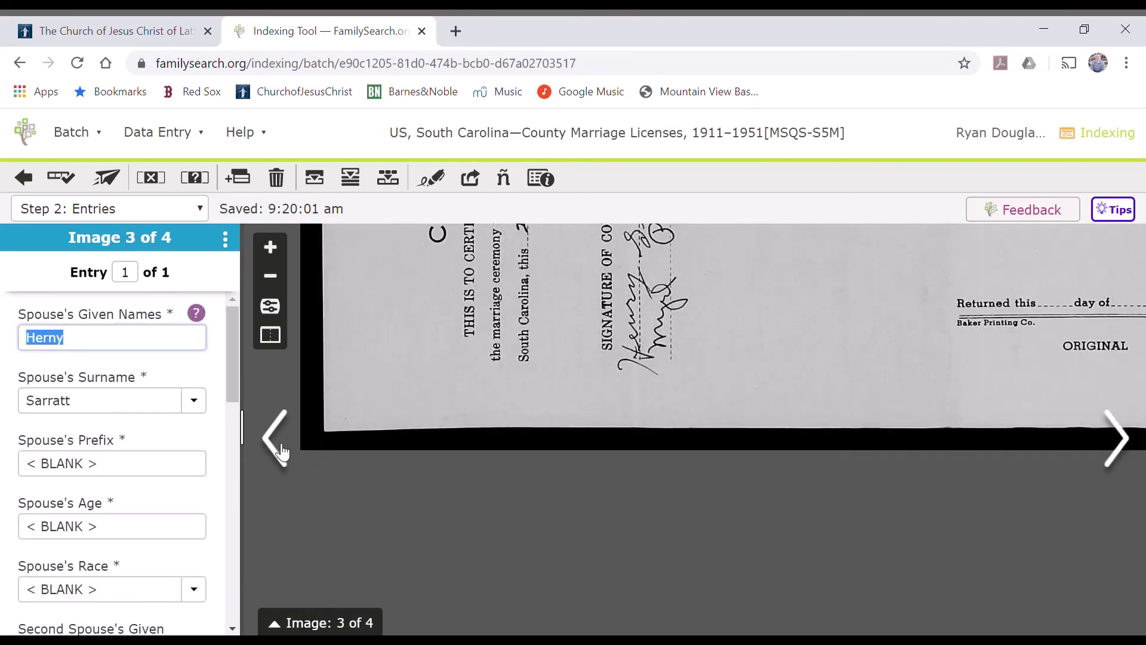
click(276, 444)
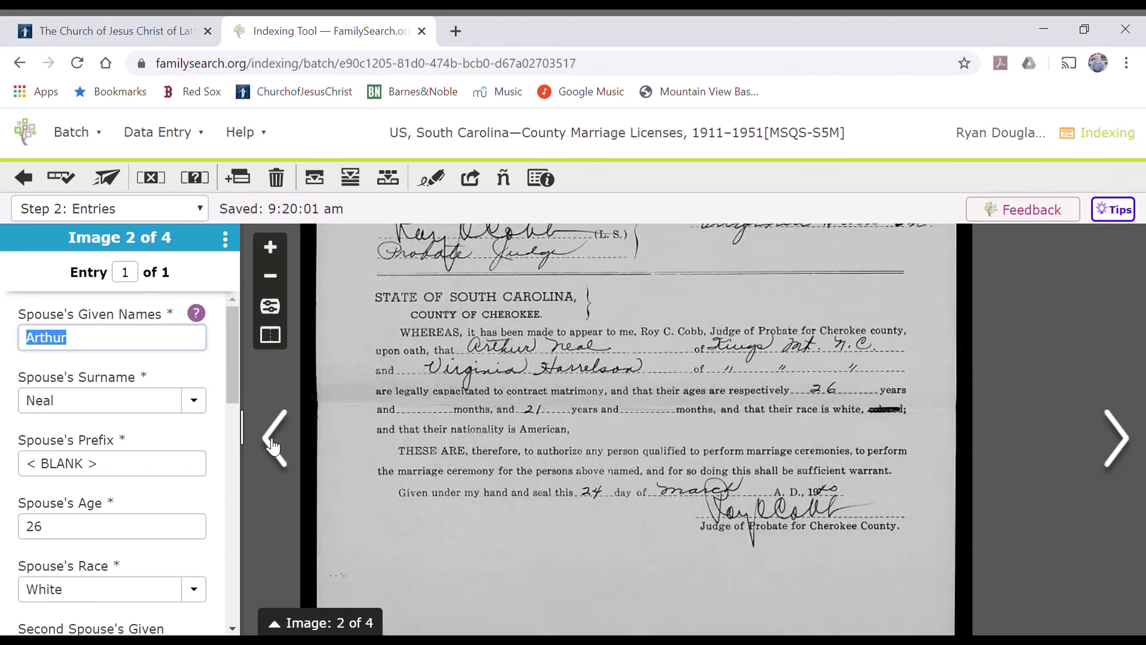
click(275, 444)
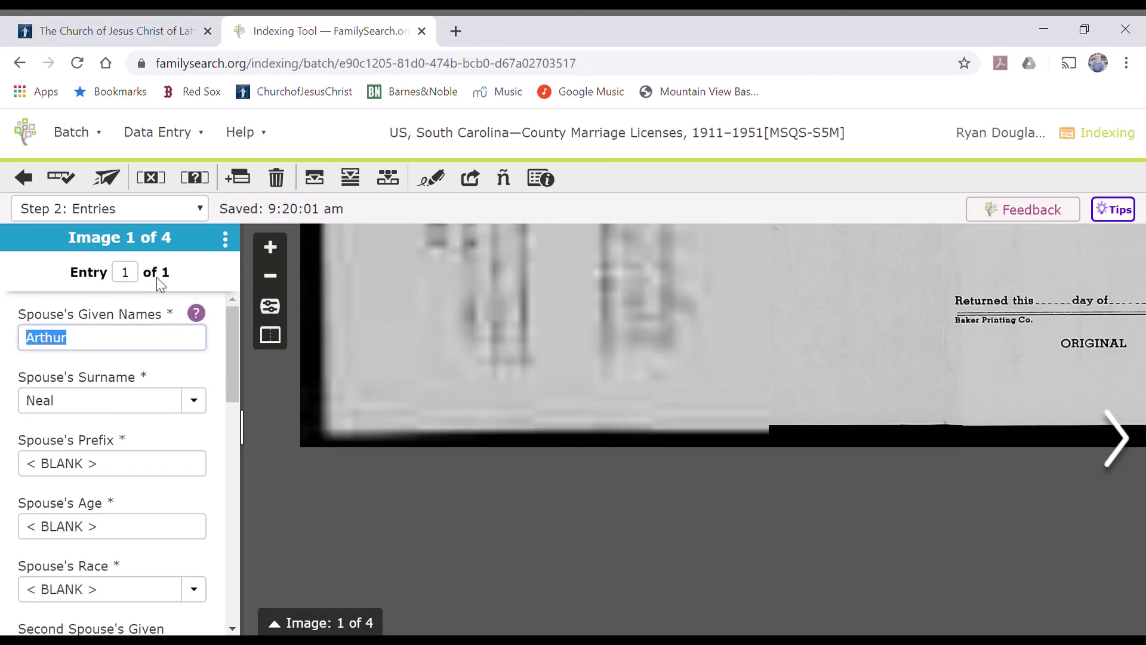
click(1117, 438)
click(1117, 439)
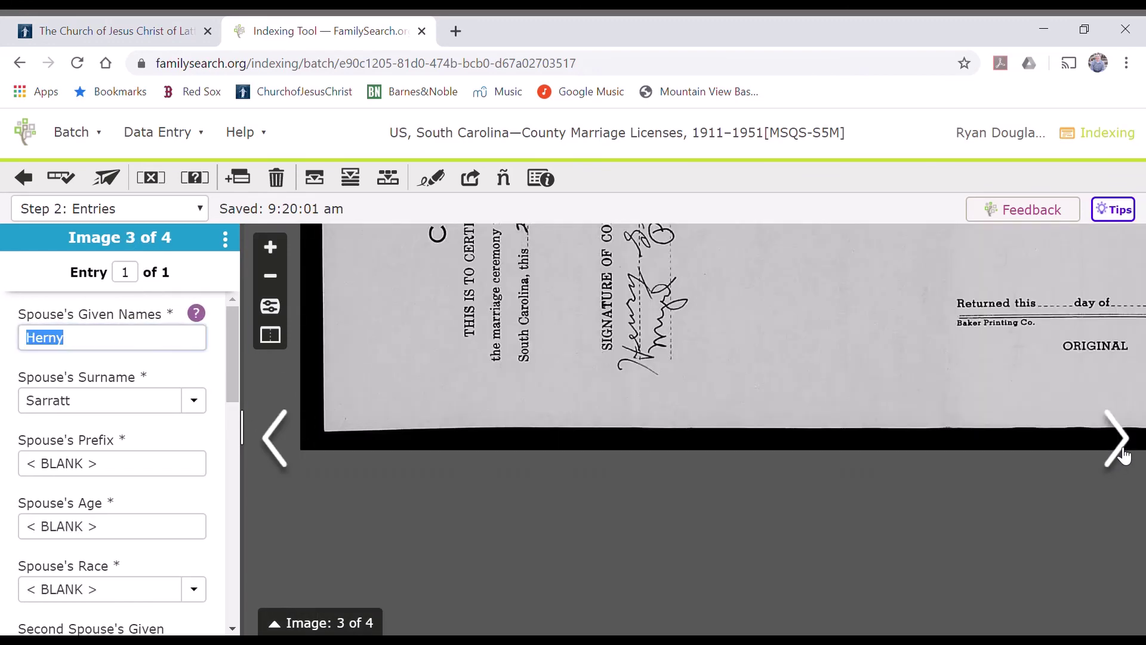
click(1117, 439)
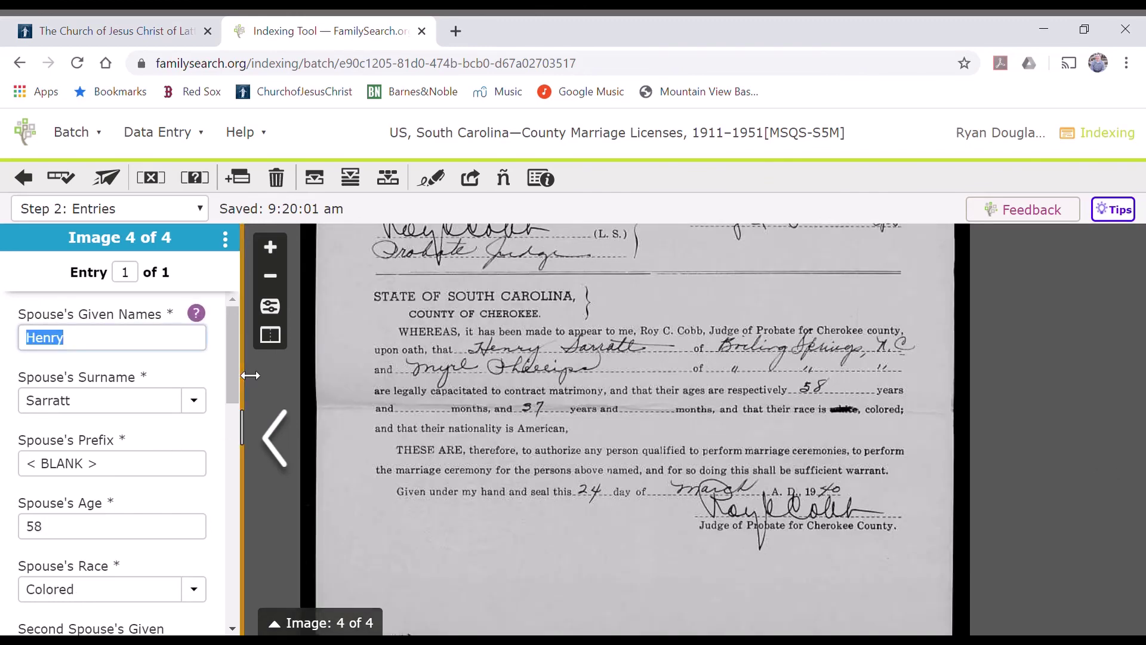
- Run the quality check from the end of image 4's entry form and submit the batch
drag(242, 375, 239, 596)
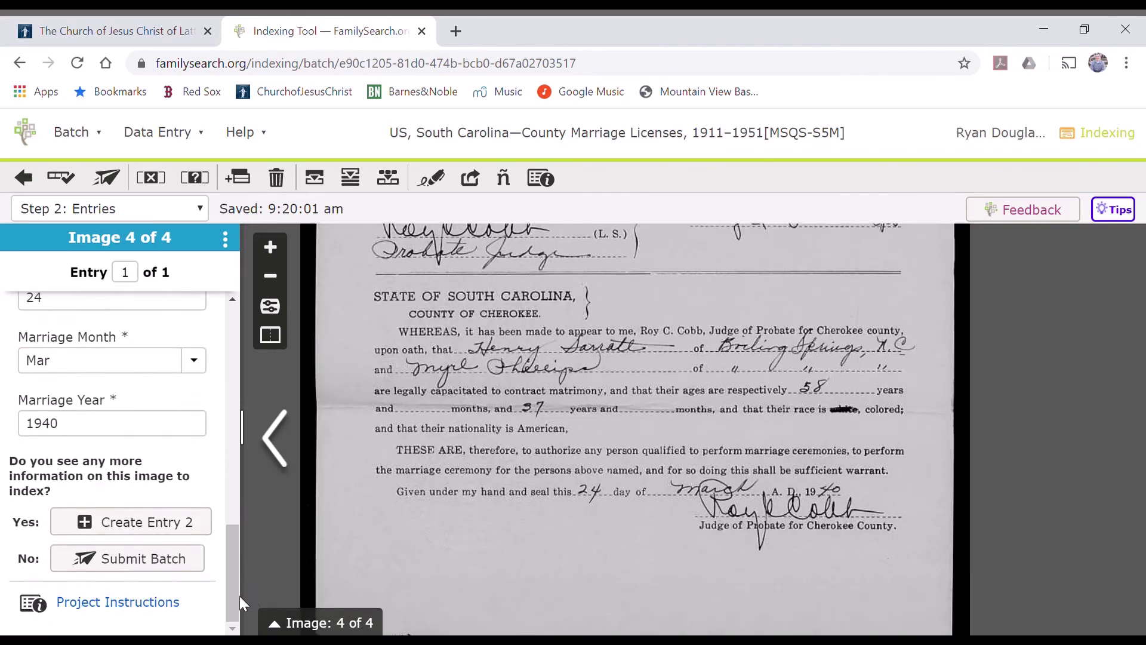
click(150, 562)
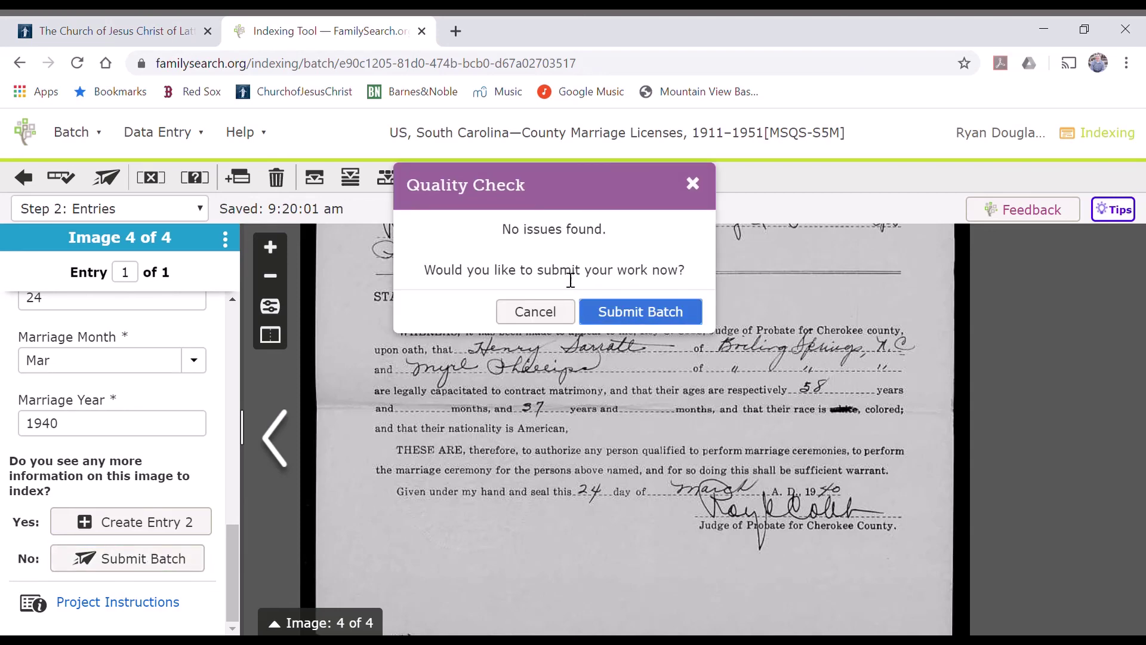
click(662, 316)
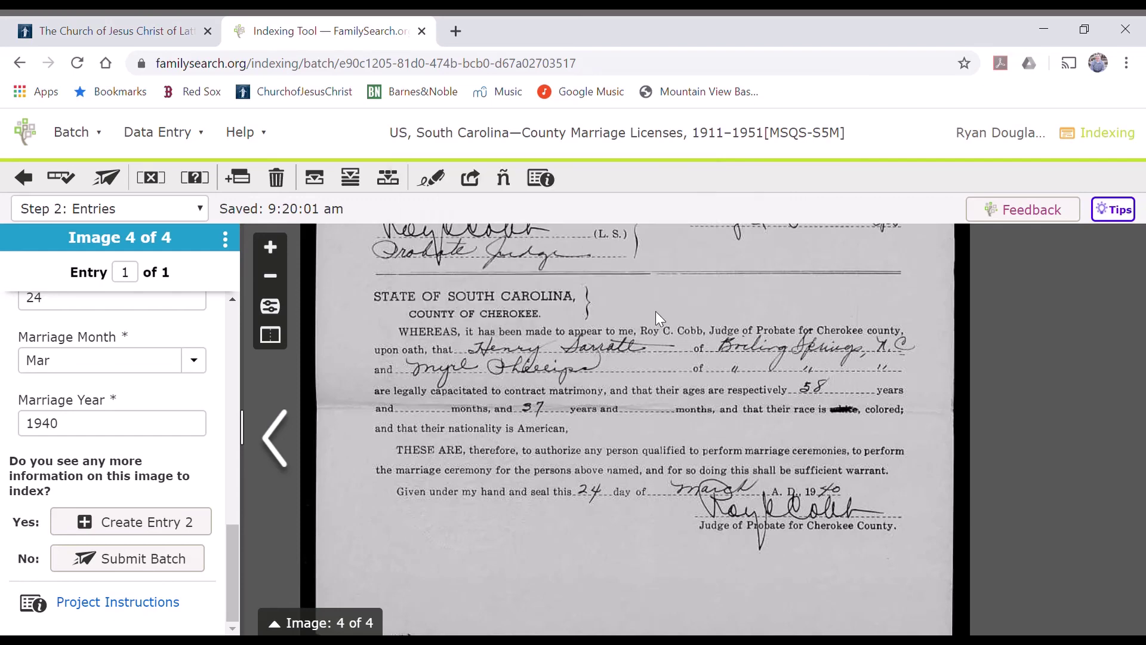